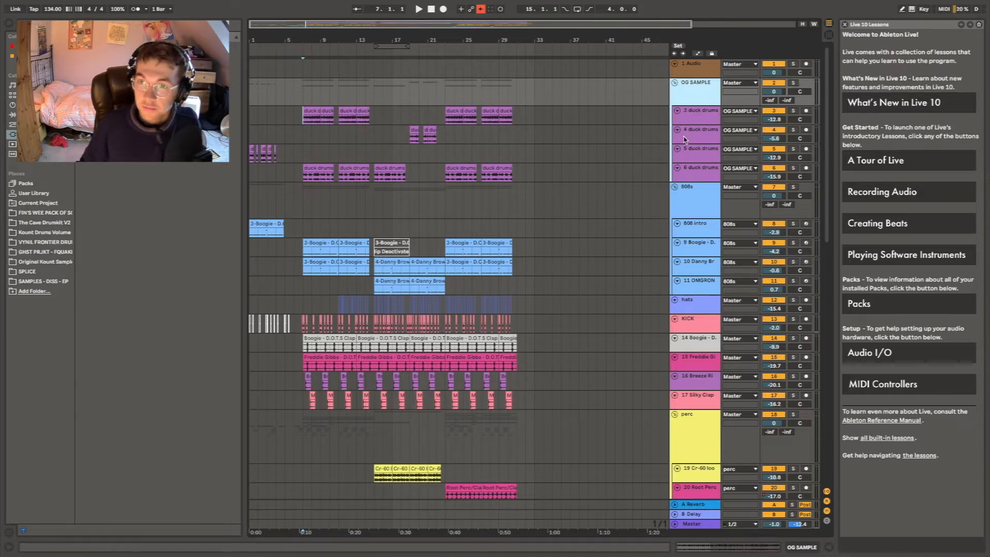
# Show the effect chains of the OG SAMPLE group and of the 3 duck drums and 4 duck drums tracks
pyautogui.doubleClick(692, 101)
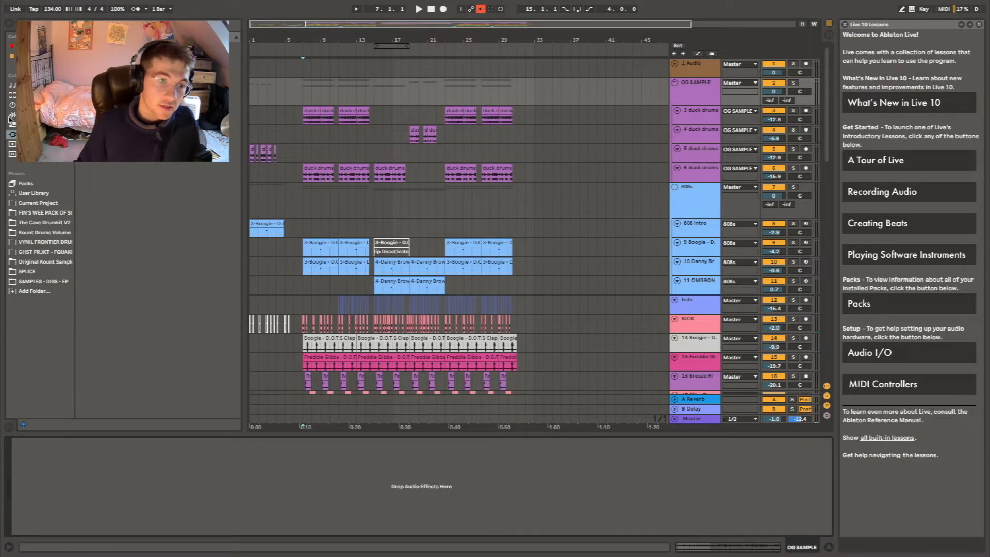
pyautogui.click(697, 123)
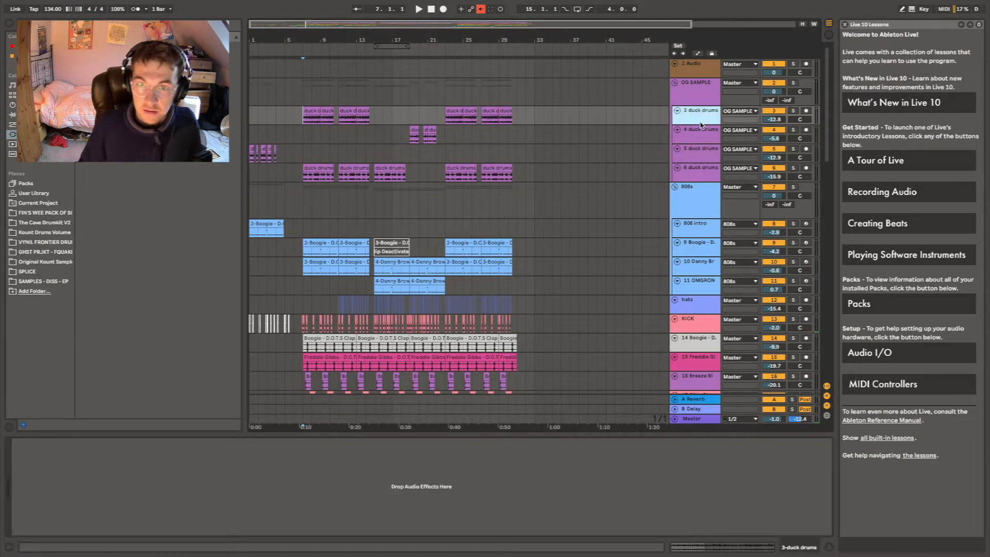
pyautogui.click(692, 135)
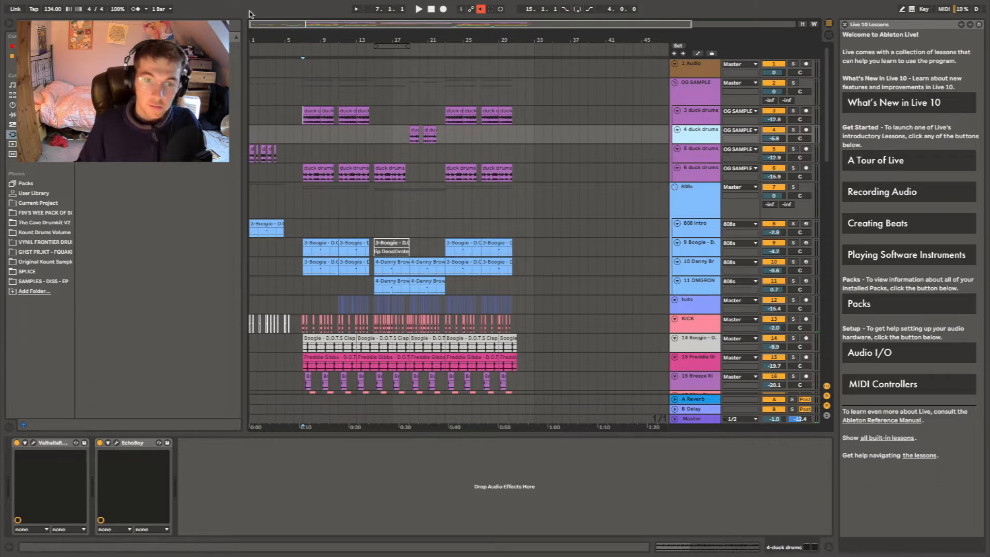
pyautogui.click(693, 120)
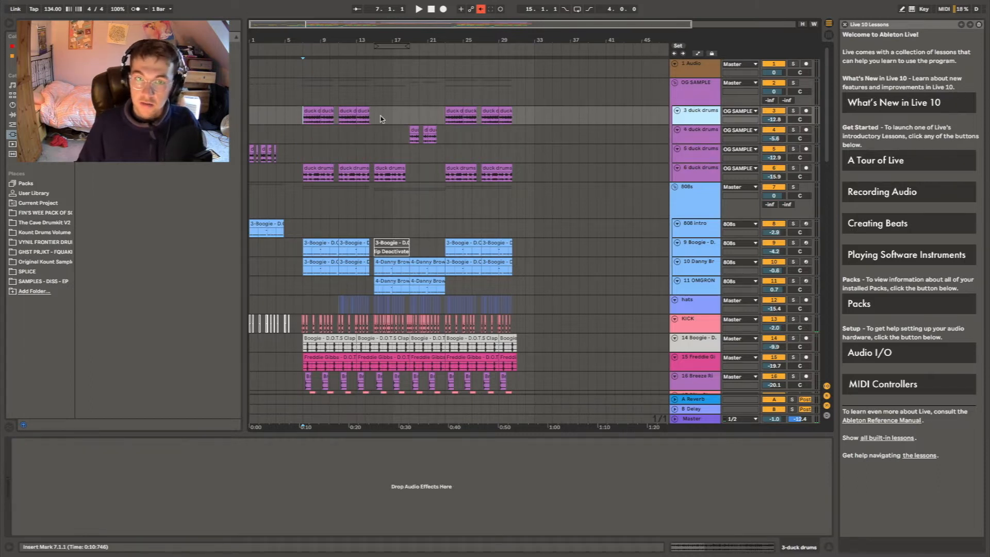
# Play the full arrangement from bar 1 through to about bar 17 while viewing its tracks
pyautogui.click(250, 116)
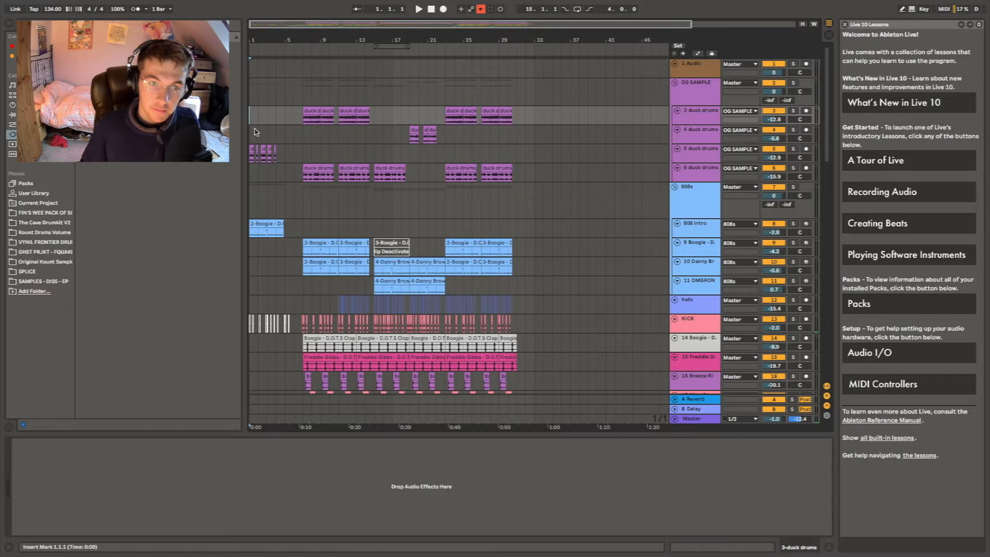
pyautogui.press('space')
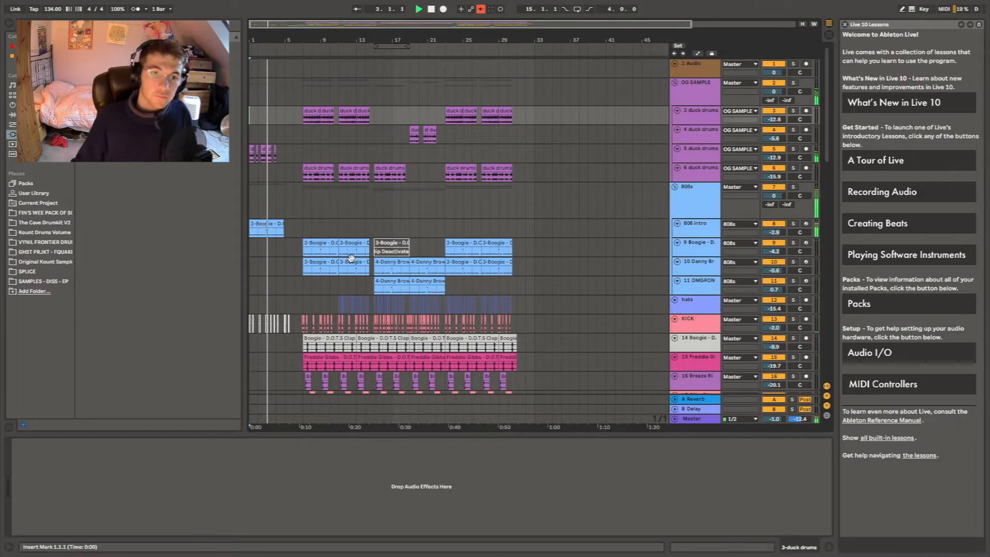
pyautogui.scroll(-1, 253, 390)
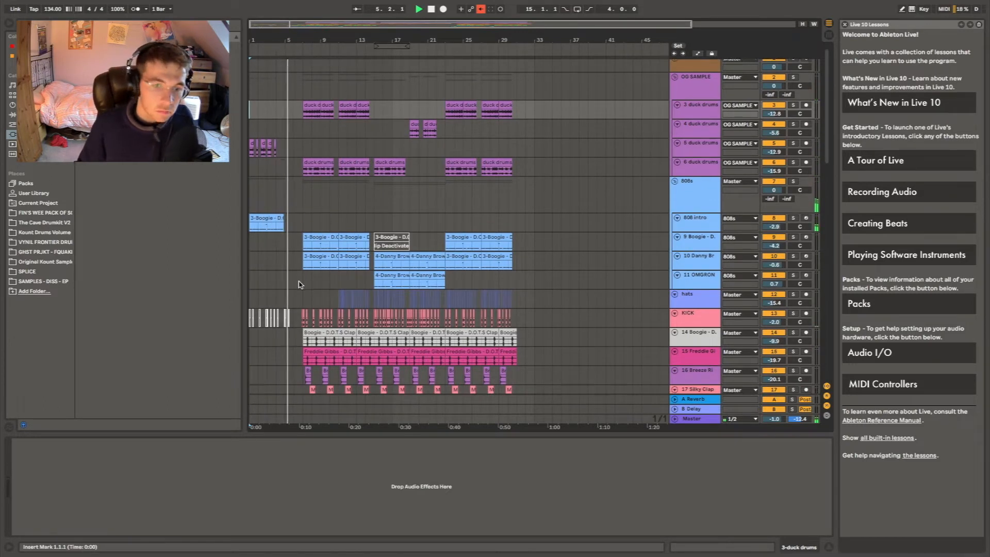
pyautogui.scroll(-2, 299, 284)
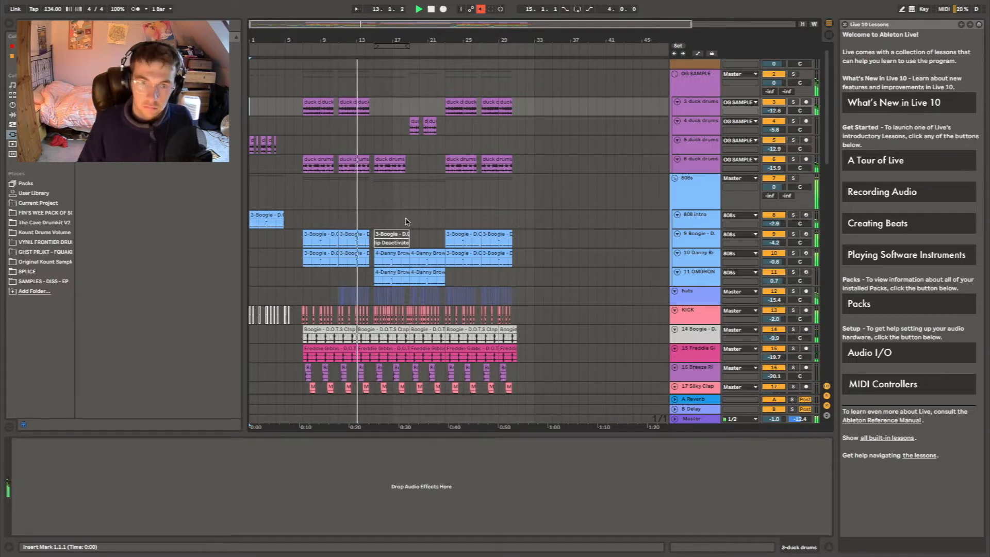
pyautogui.scroll(-2, 359, 258)
pyautogui.scroll(-1, 359, 257)
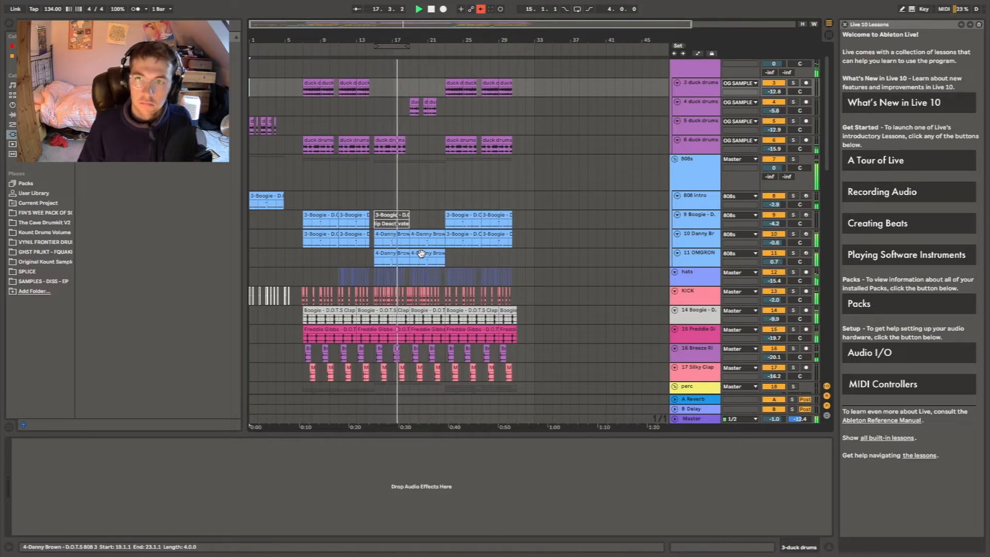
pyautogui.press('space')
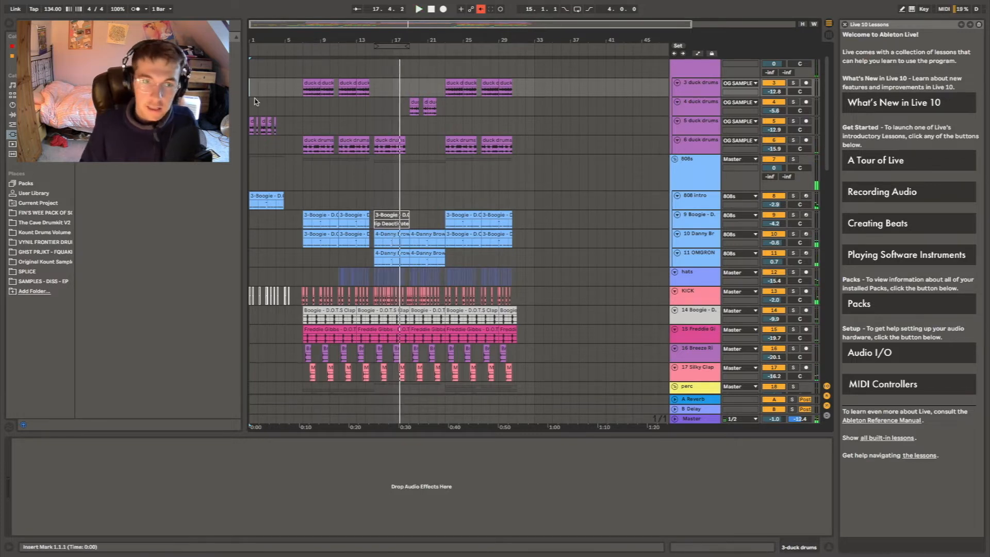
# Solo the OG SAMPLE group and inspect the effects on its 4 duck drums and 6 duck drums tracks
pyautogui.scroll(2, 688, 124)
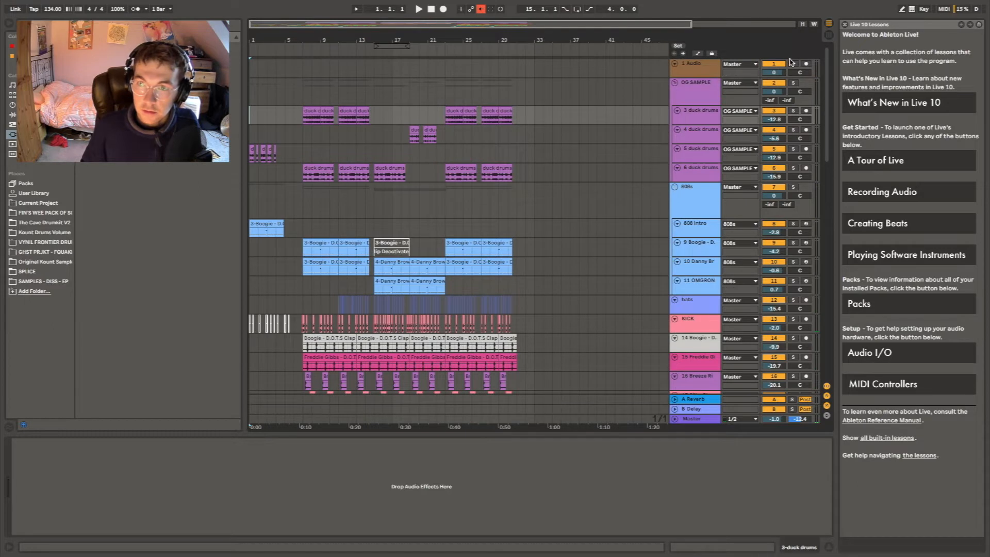
pyautogui.click(793, 83)
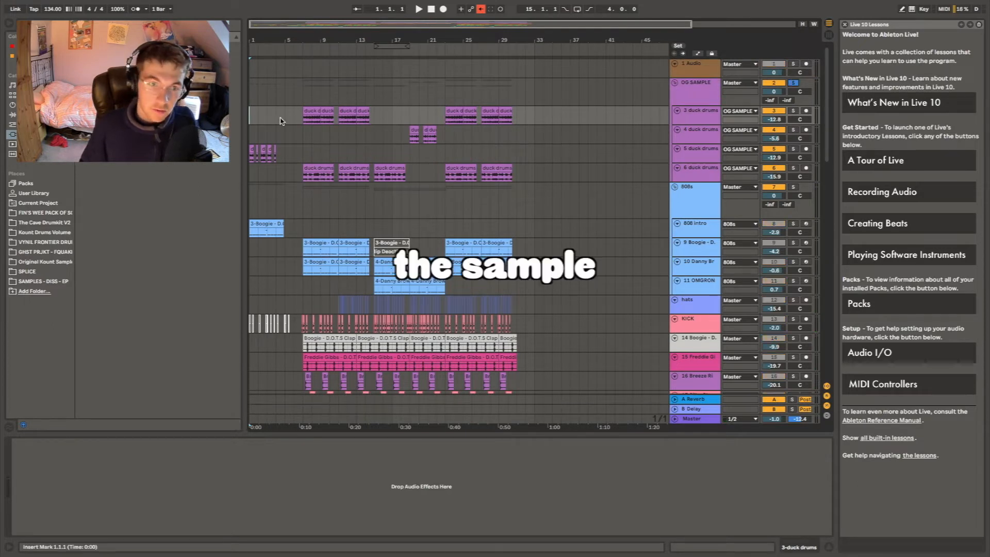
pyautogui.click(251, 138)
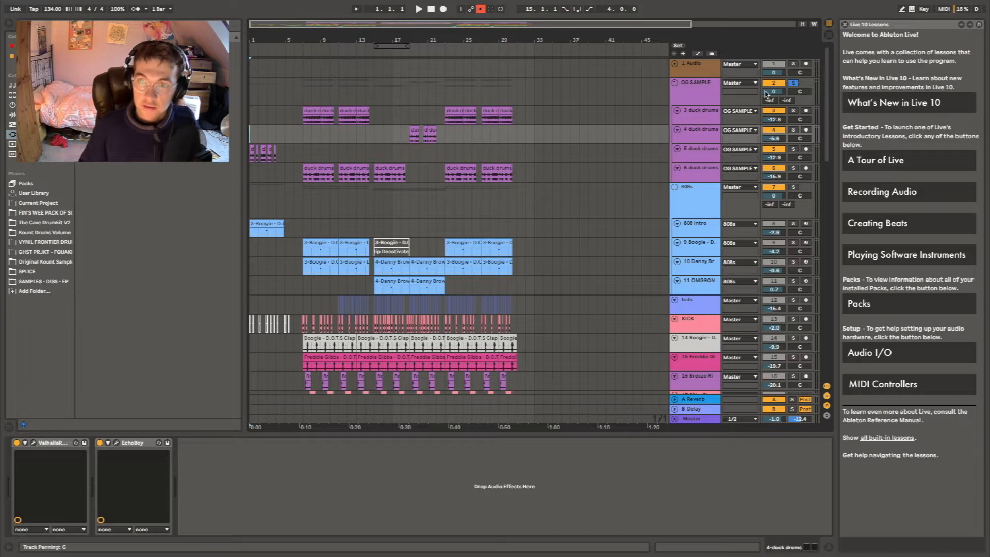
pyautogui.click(251, 176)
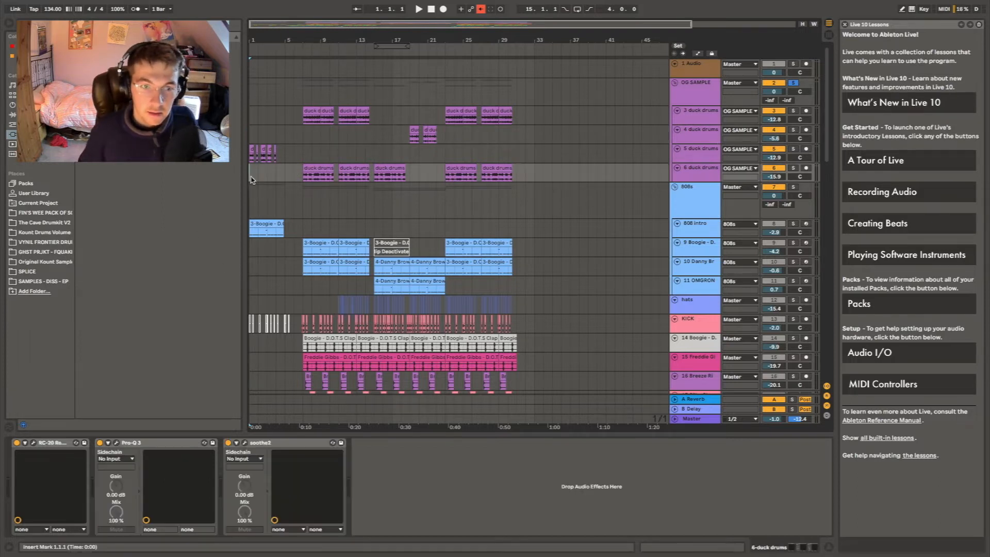
pyautogui.click(252, 140)
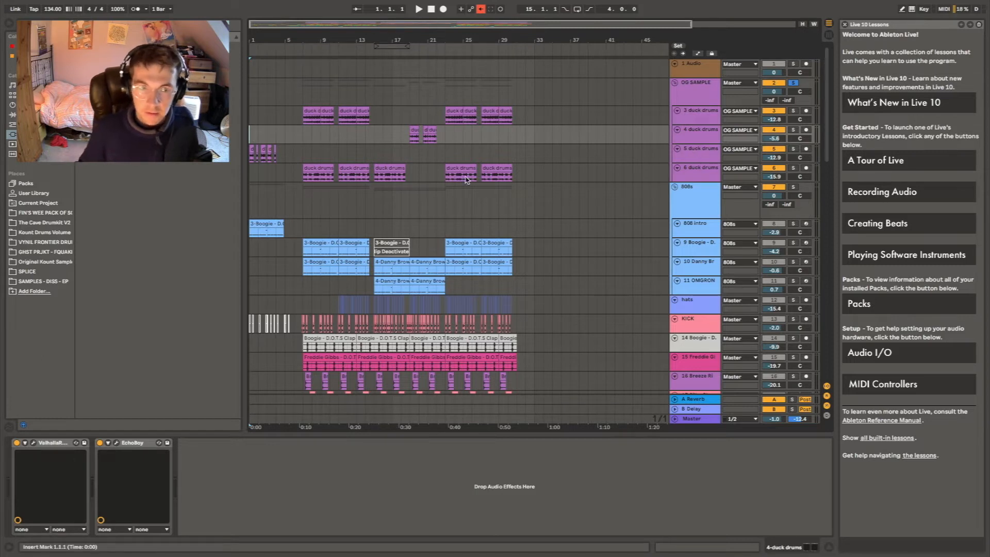
pyautogui.click(256, 177)
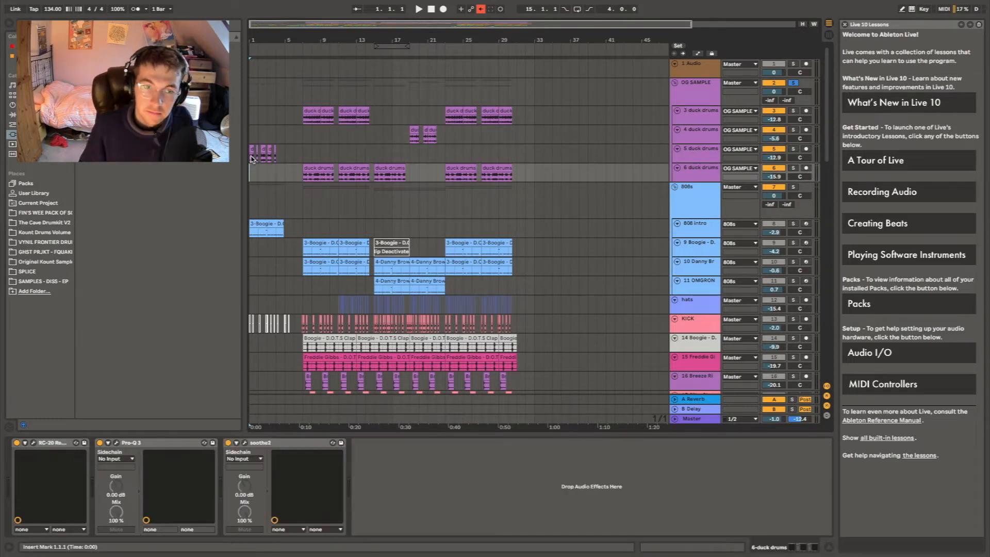
pyautogui.click(303, 135)
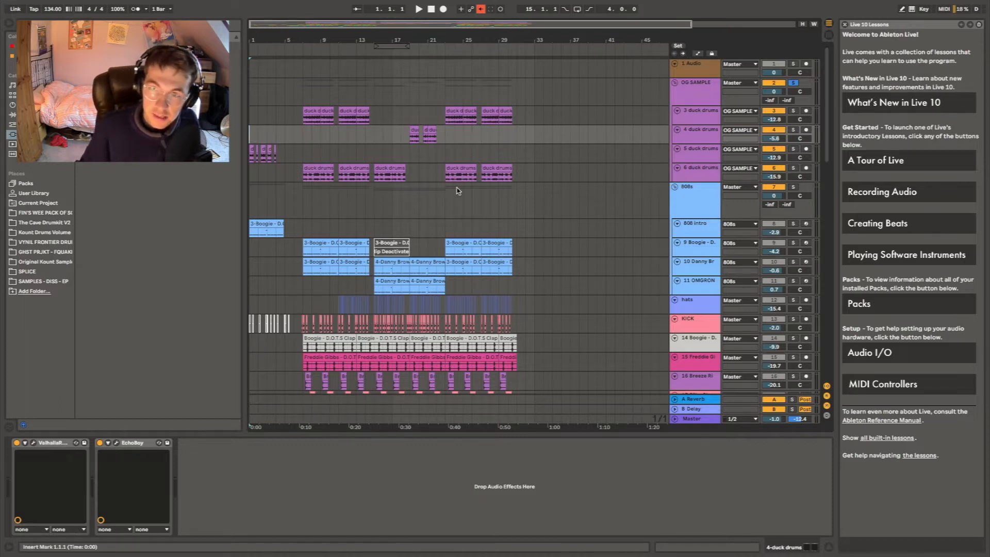
# Play the soloed sample from bar 1 and make the 5 duck drums track taller to show its chopped intro clips
pyautogui.press('space')
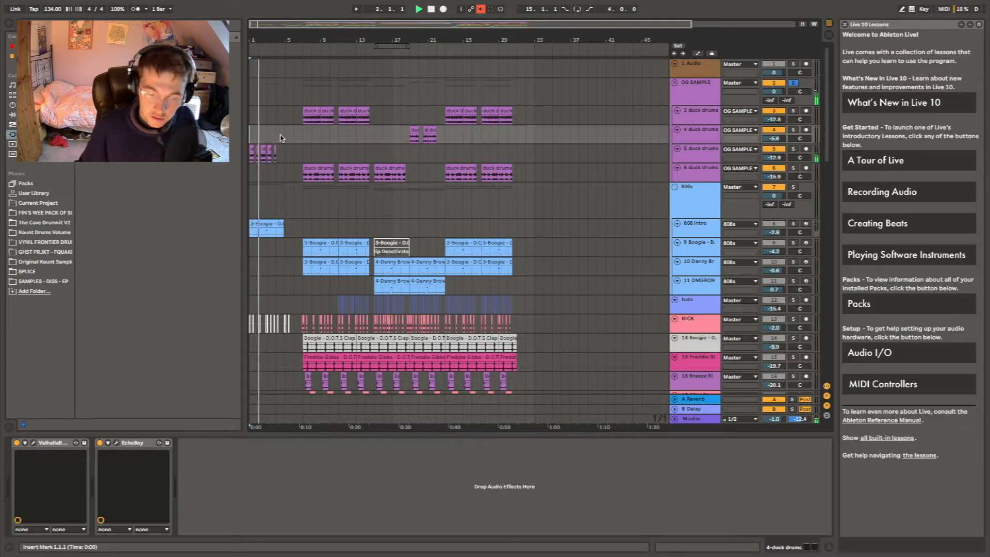
pyautogui.press('+')
pyautogui.press('+')
pyautogui.press('+')
pyautogui.press('+')
pyautogui.press('+')
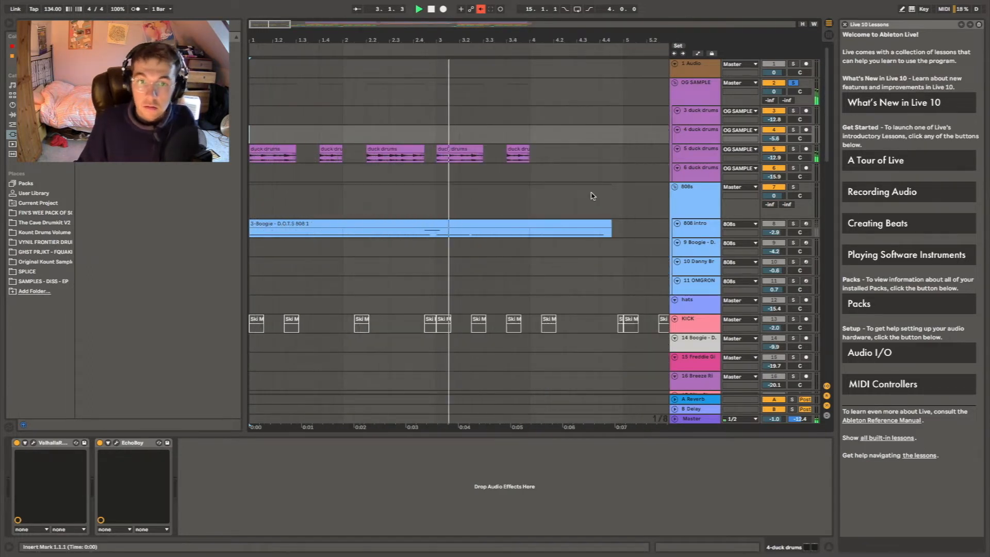
pyautogui.moveTo(697, 163); pyautogui.dragTo(697, 280)
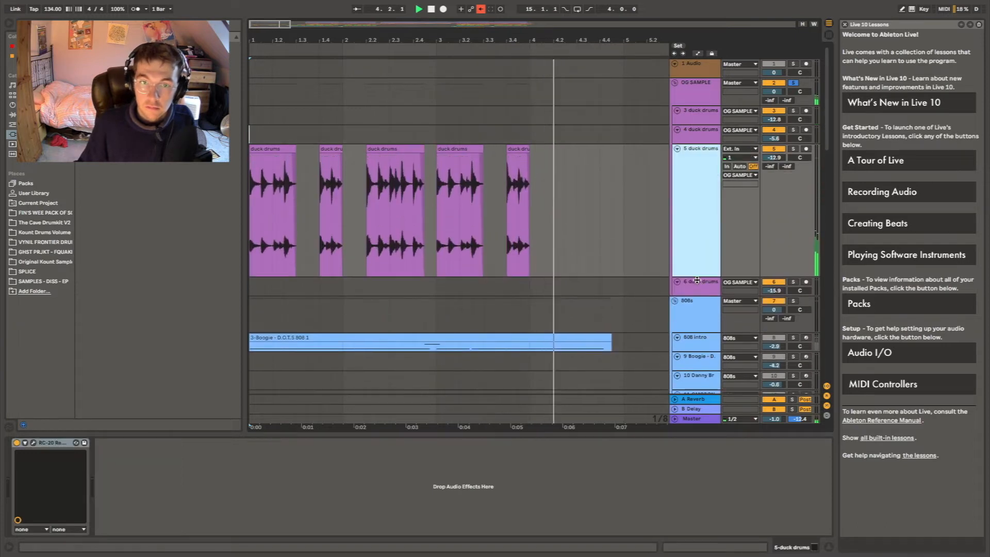
pyautogui.click(266, 156)
pyautogui.press('space')
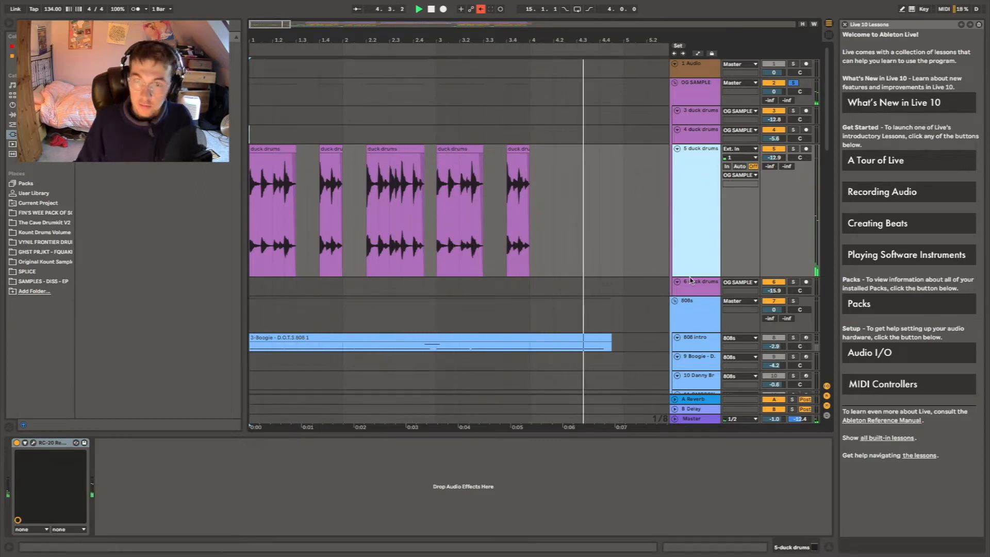
pyautogui.moveTo(689, 278); pyautogui.dragTo(688, 184)
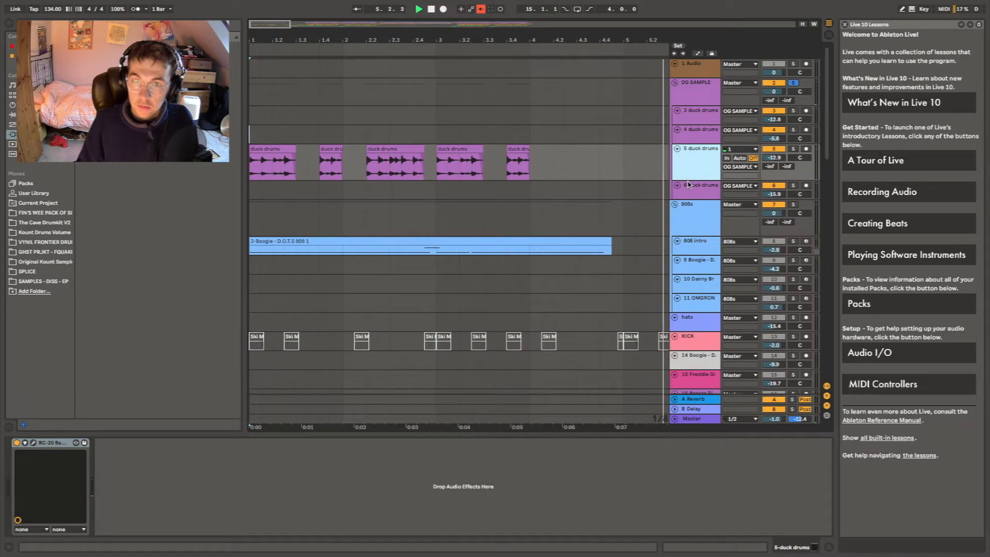
# Audition the 3 duck drums track in solo from bar 7
pyautogui.click(611, 174)
pyautogui.press('-')
pyautogui.press('-')
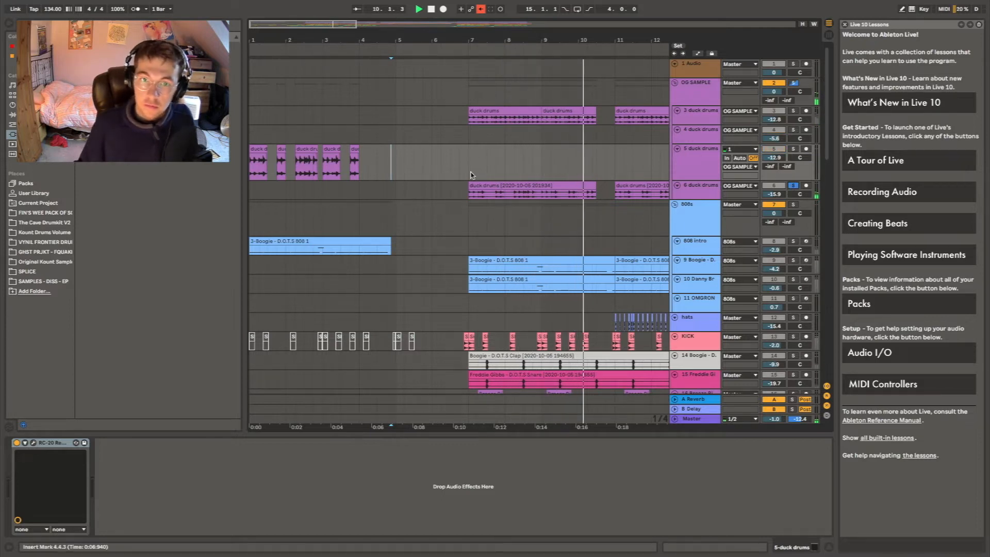
pyautogui.click(469, 135)
pyautogui.press('space')
pyautogui.press('space')
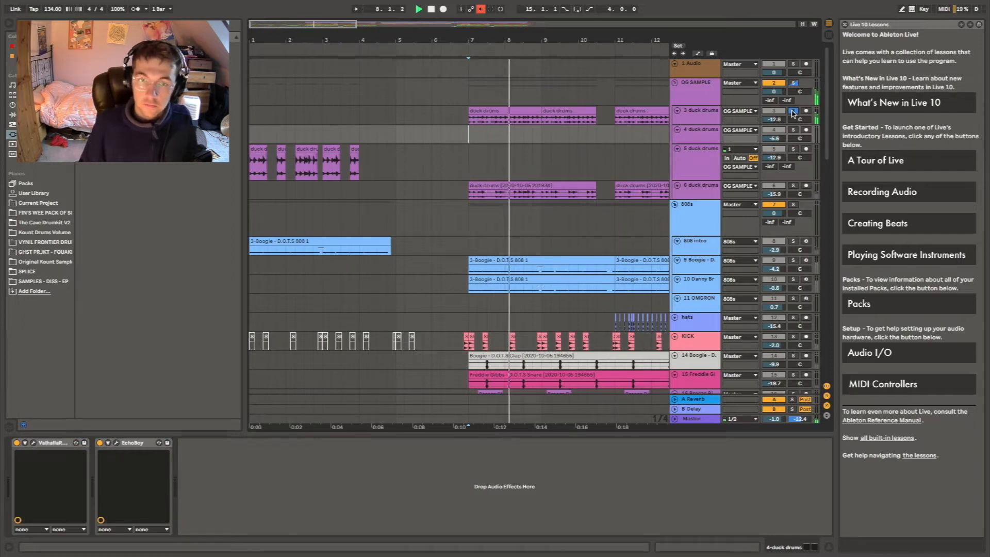
pyautogui.click(793, 111)
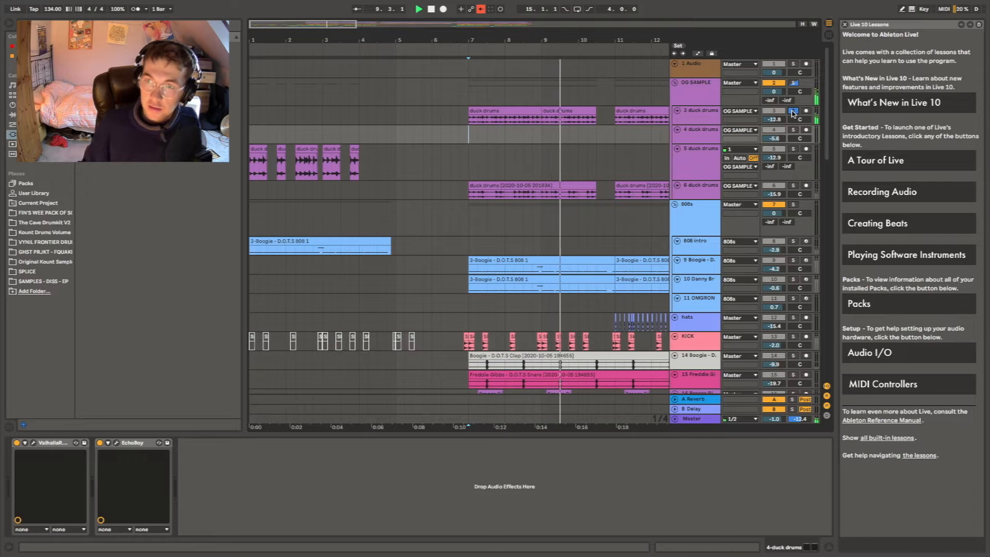
# Solo the 6 duck drums track from bar 7 and open its RC-20 Retro Color plug-in
pyautogui.click(467, 193)
pyautogui.click(793, 185)
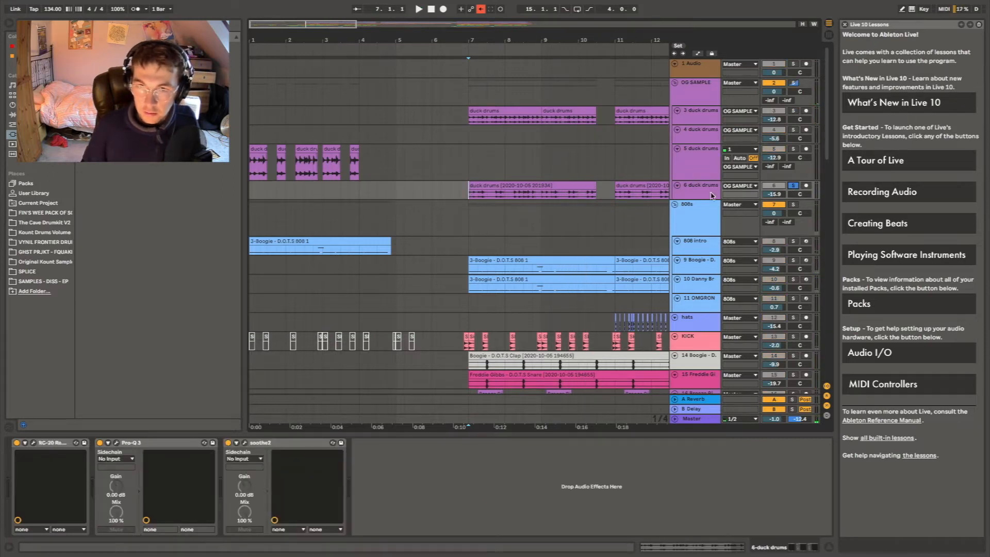
pyautogui.click(33, 443)
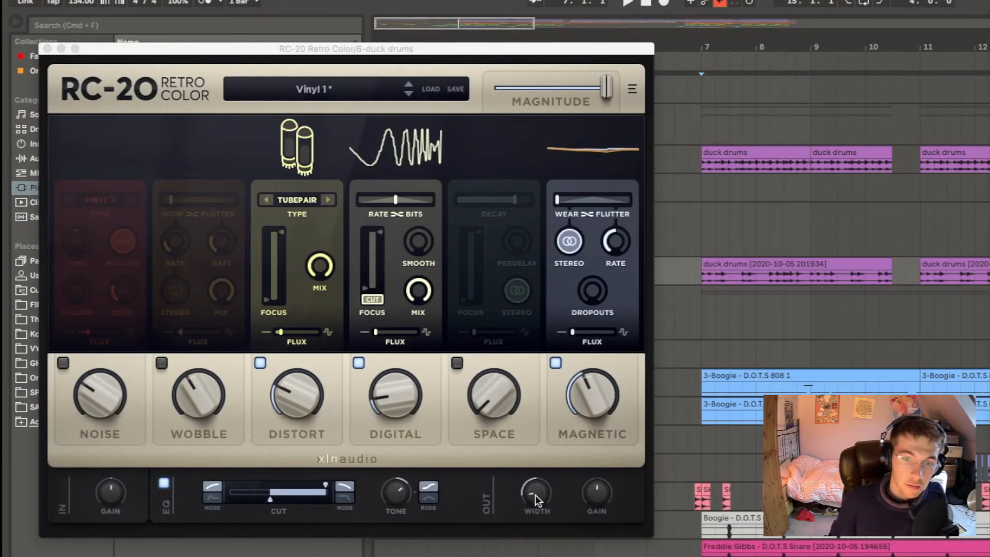
# Adjust the lower limit of RC-20's master cut filter slightly and set the output width to 17 %
pyautogui.click(270, 499)
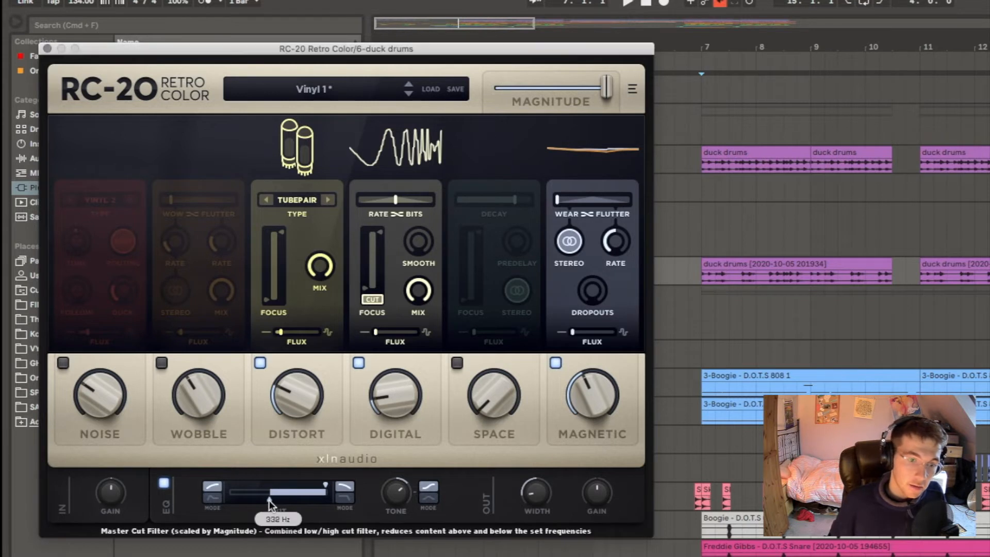
pyautogui.click(533, 491)
pyautogui.moveTo(531, 493); pyautogui.dragTo(537, 518)
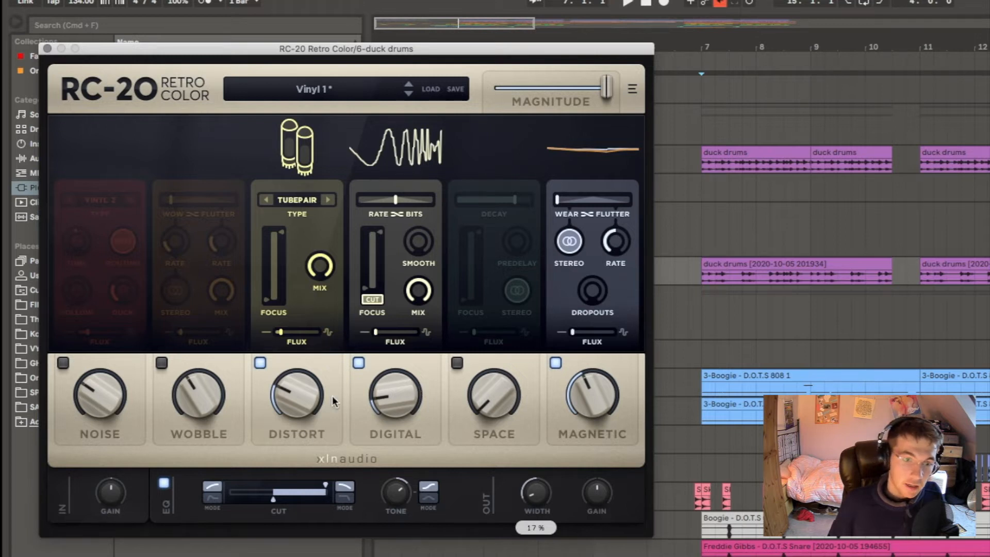
# Sweep RC-20's Digital and Distort amounts during playback from bar 7, leaving Distort at a low setting
pyautogui.click(701, 277)
pyautogui.press('space')
pyautogui.moveTo(413, 380)
pyautogui.mouseDown()
pyautogui.moveTo(404, 331)
pyautogui.moveTo(411, 213)
pyautogui.mouseUp()
pyautogui.moveTo(408, 154); pyautogui.dragTo(403, 400)
pyautogui.moveTo(312, 412); pyautogui.dragTo(329, 276)
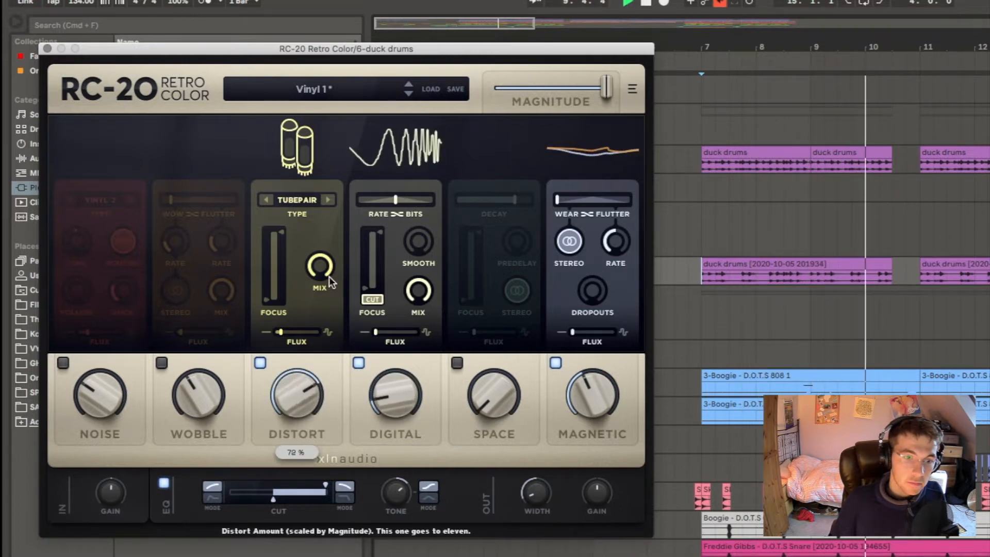
pyautogui.moveTo(332, 242); pyautogui.dragTo(300, 344)
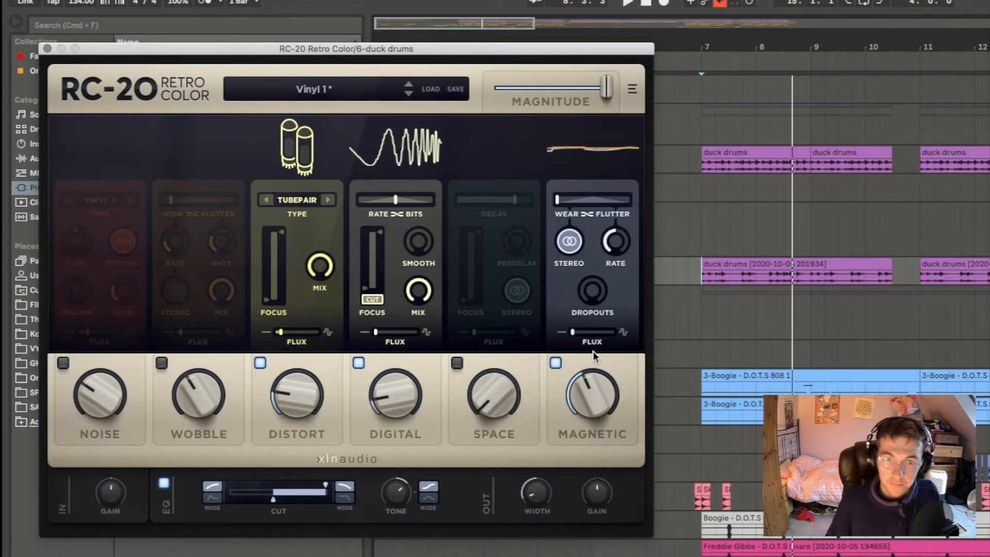
# Replay the processed 6 duck drums clip from bar 7 and move the insert marker just before bar 7
pyautogui.click(710, 261)
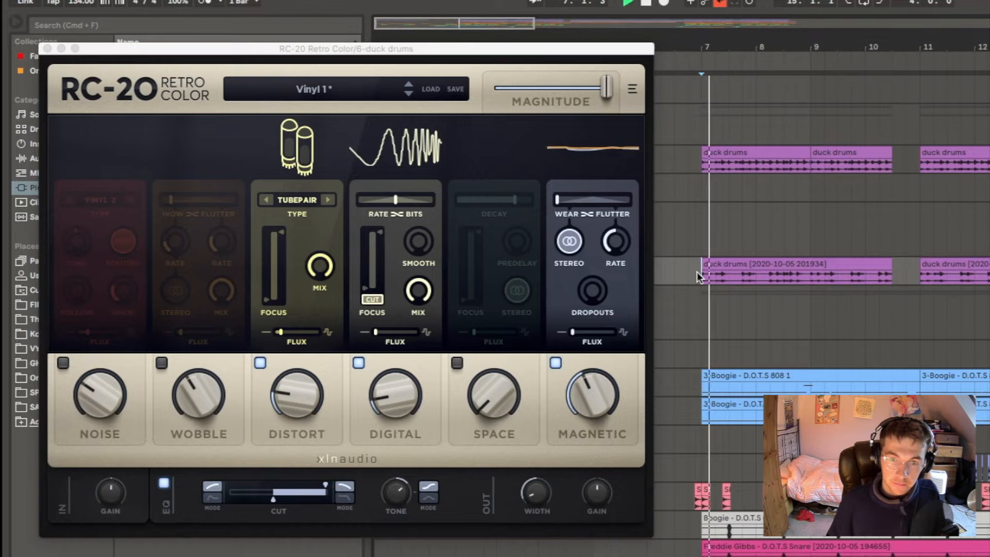
pyautogui.press('space')
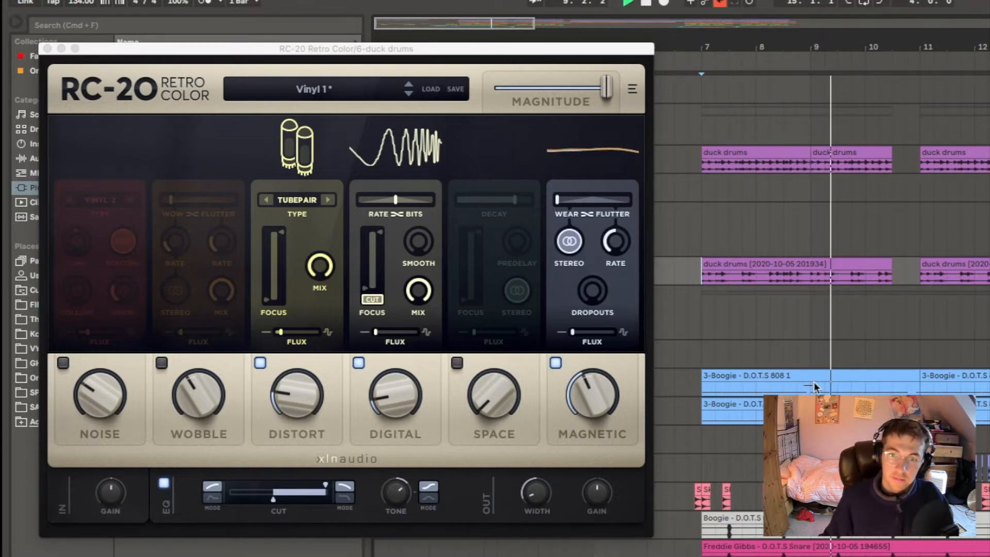
pyautogui.hscroll(1, 685, 262)
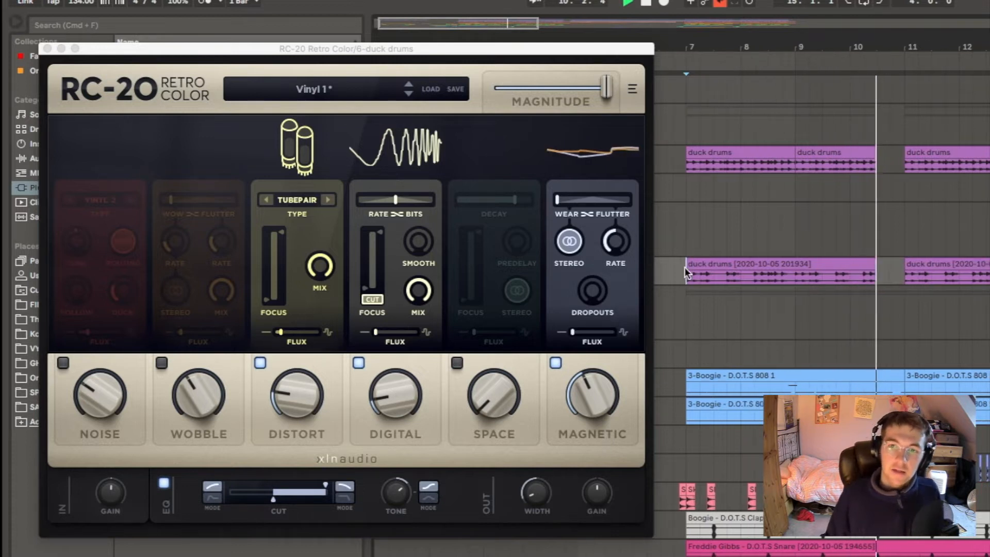
pyautogui.press('space')
pyautogui.click(673, 235)
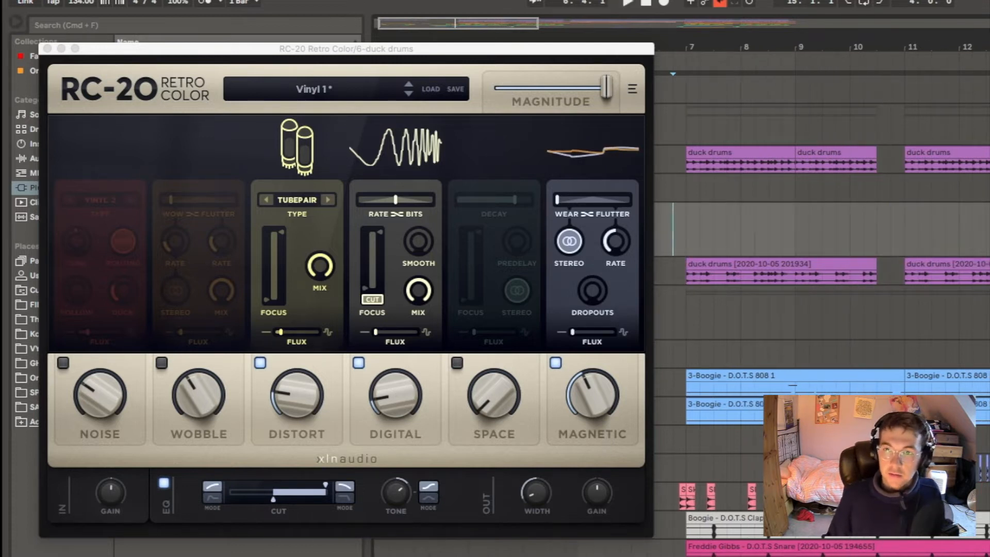
# Open the duck drums clip on the 3 duck drums track and examine its warp mode, Preserve and transient loop options
pyautogui.click(673, 159)
pyautogui.click(697, 162)
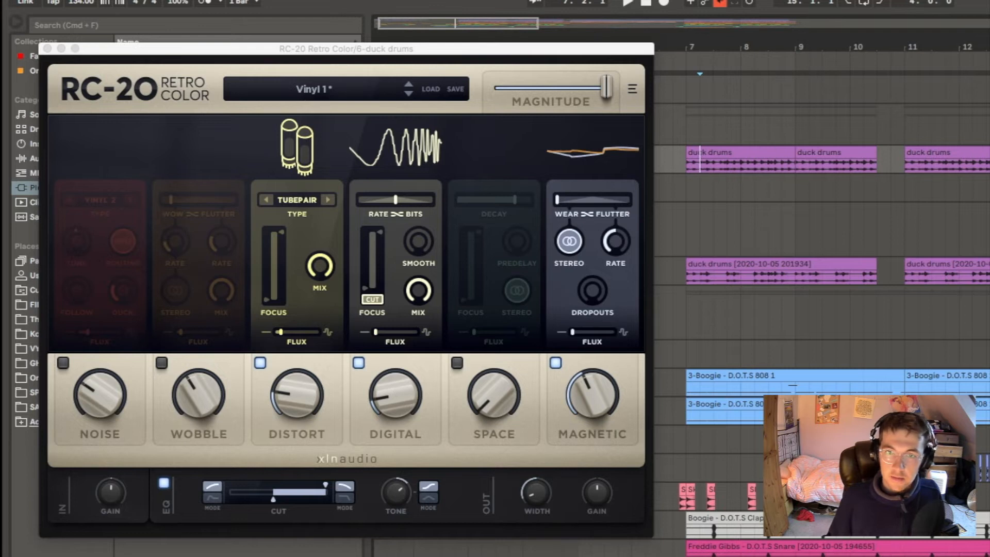
pyautogui.click(769, 155)
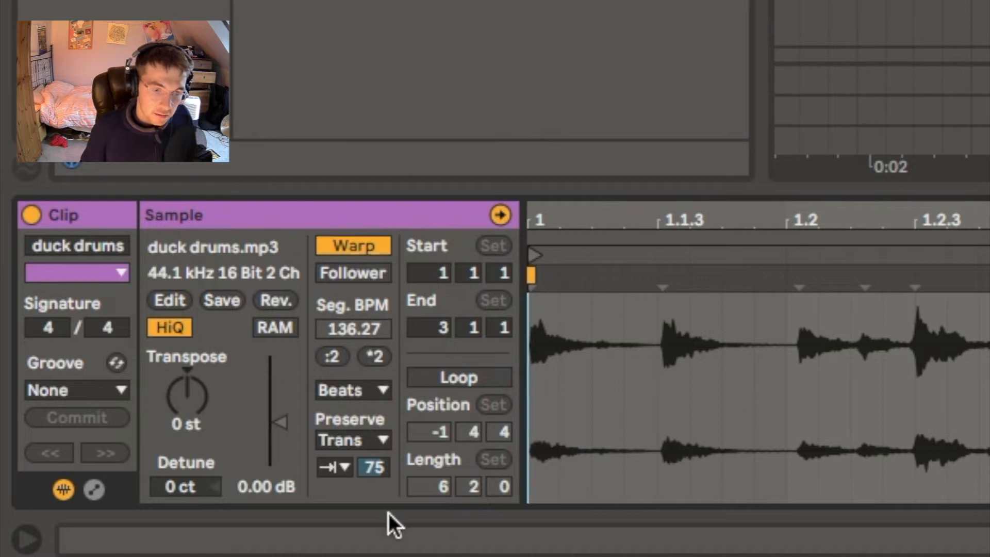
pyautogui.click(346, 439)
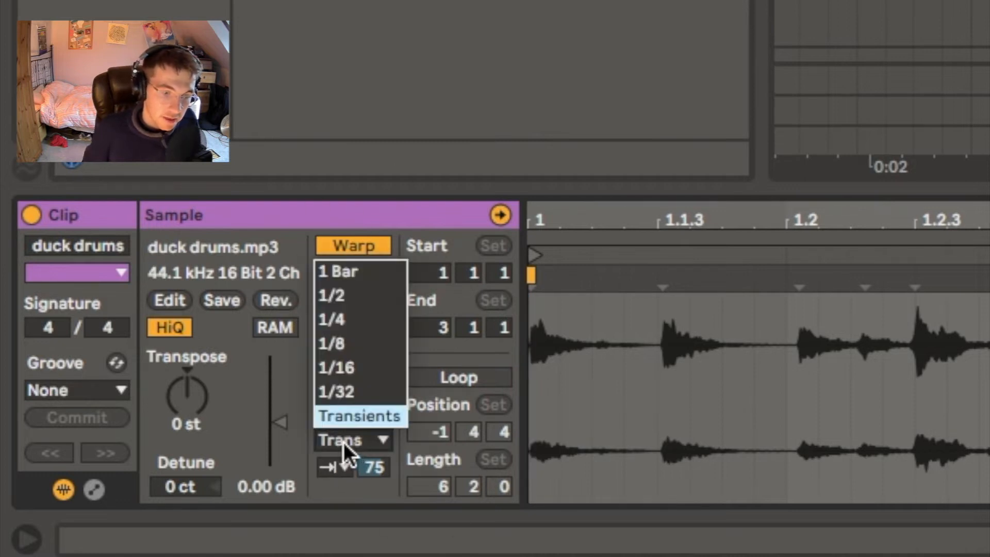
pyautogui.click(343, 442)
pyautogui.click(345, 390)
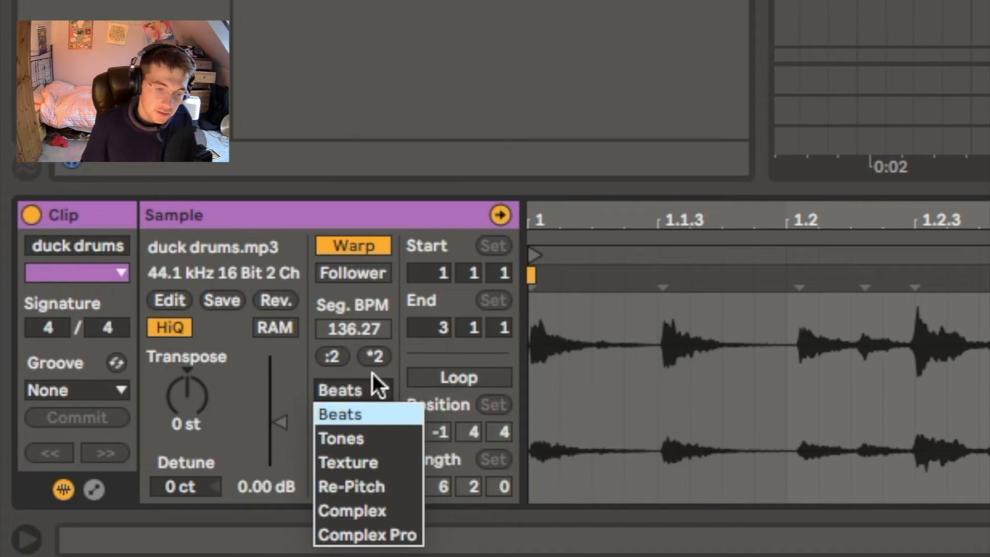
pyautogui.click(361, 385)
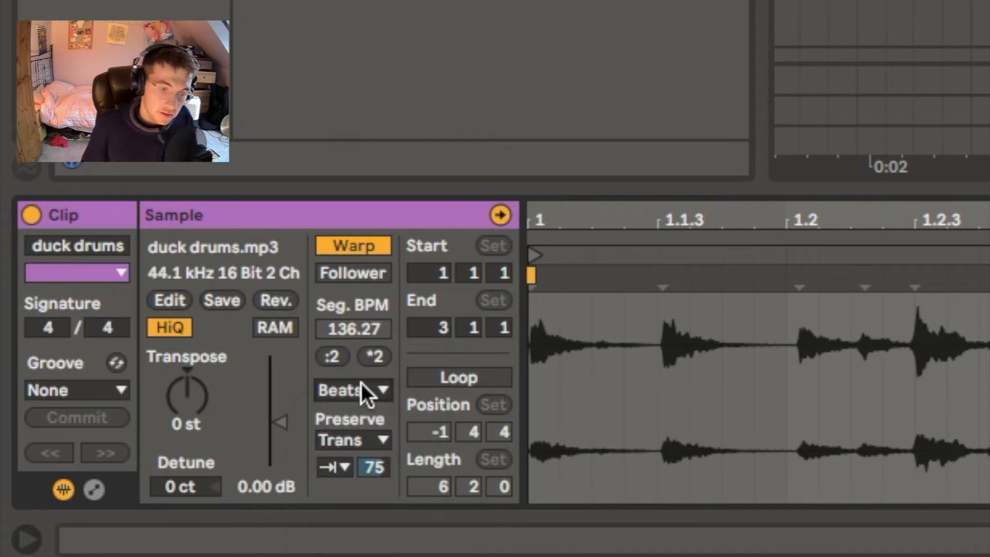
pyautogui.click(333, 468)
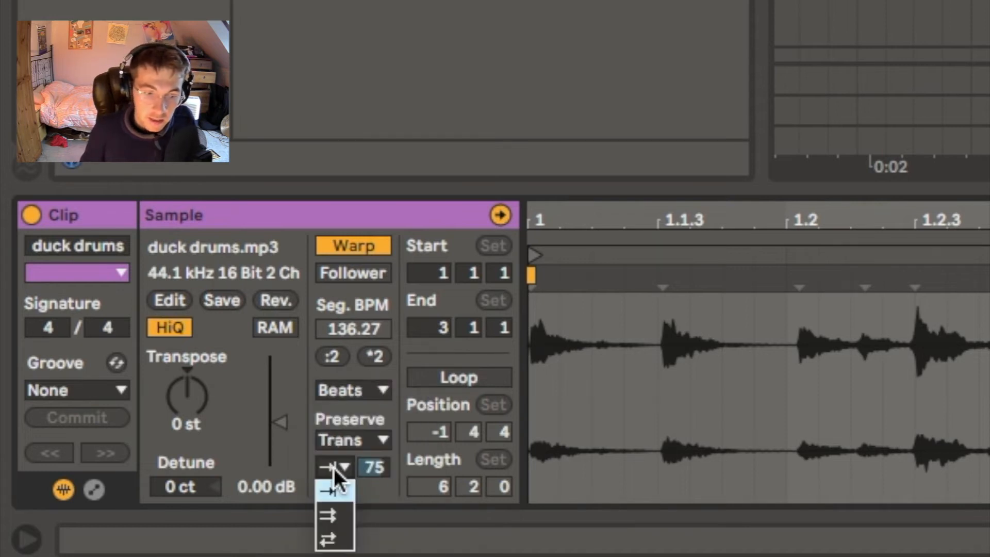
pyautogui.click(323, 492)
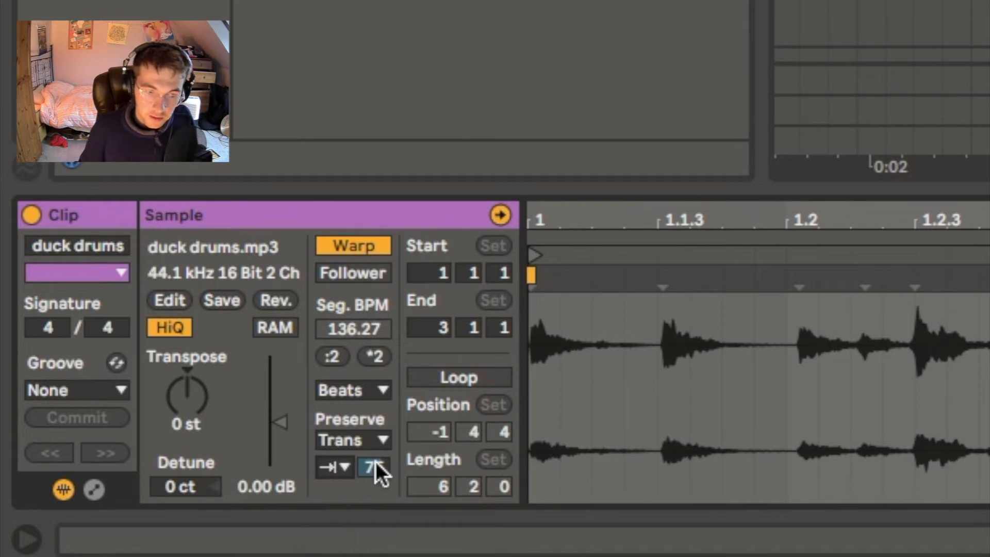
# Set the duck drums clip's transient envelope to 100 and audition it from bar 7
pyautogui.click(980, 77)
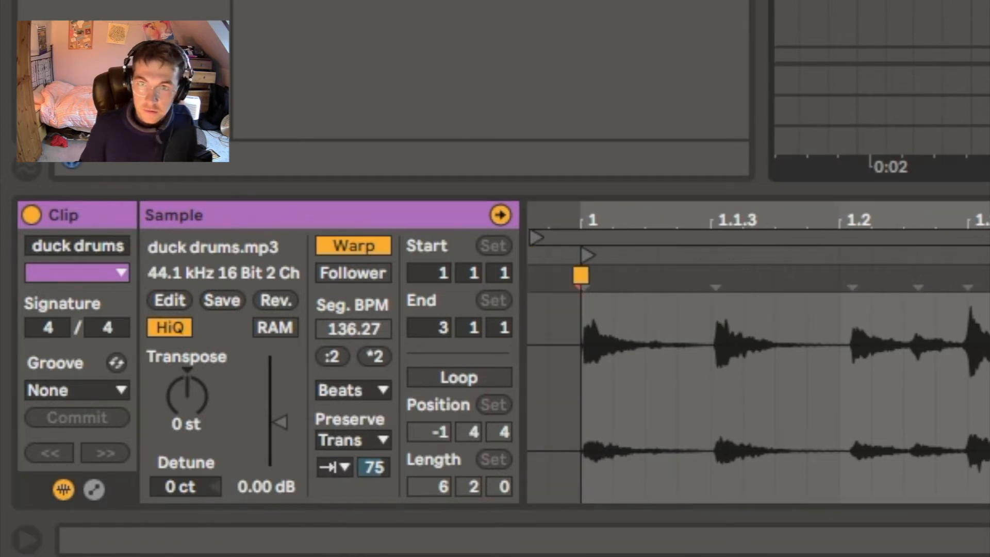
pyautogui.moveTo(358, 469); pyautogui.dragTo(350, 448)
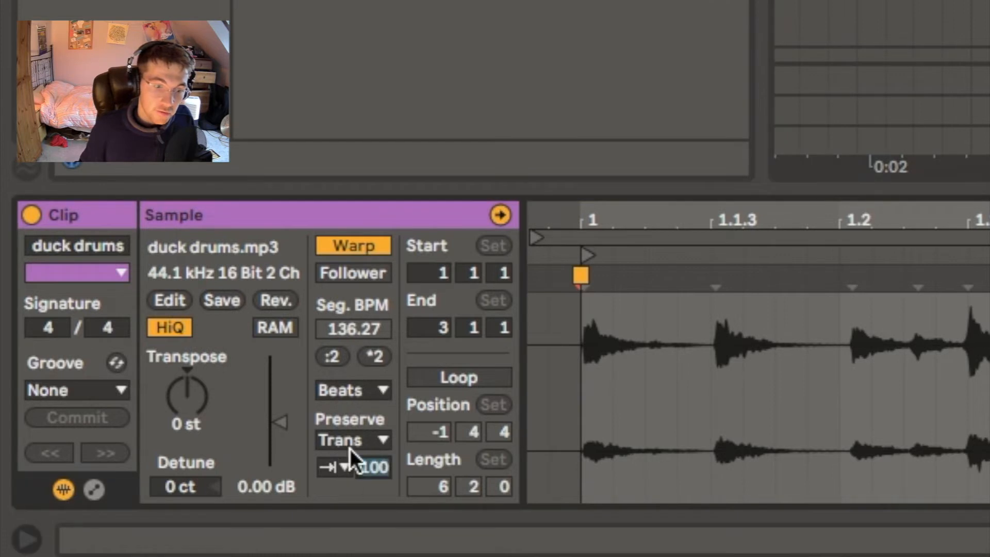
pyautogui.press('space')
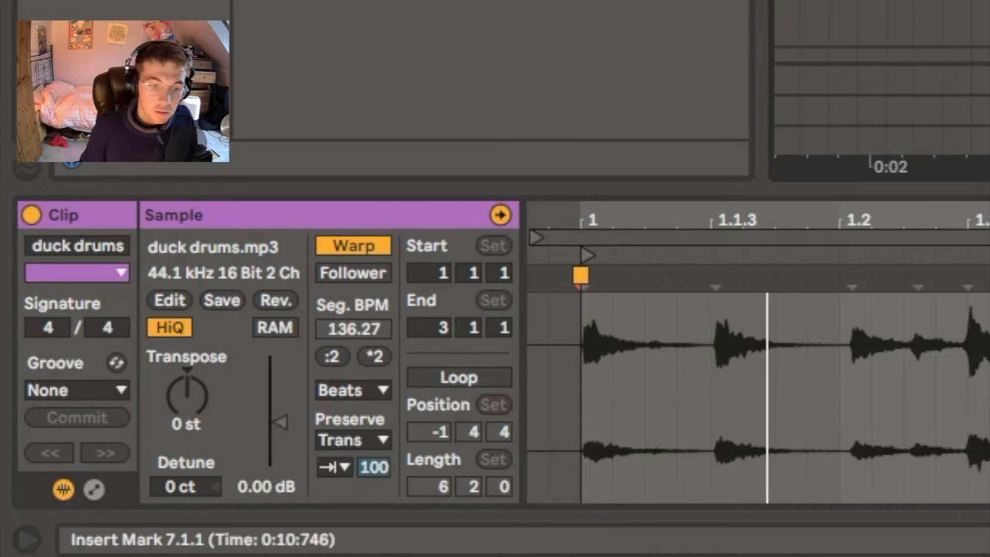
pyautogui.click(980, 5)
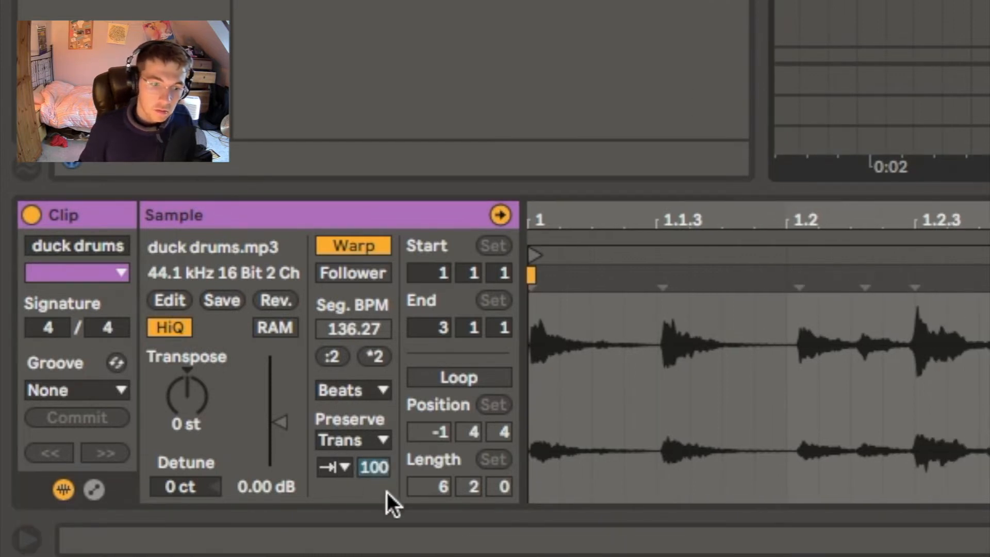
# Compare the duck drums clip's transient envelope at 24 and 12 and leave it at 75
pyautogui.moveTo(376, 477); pyautogui.dragTo(376, 496)
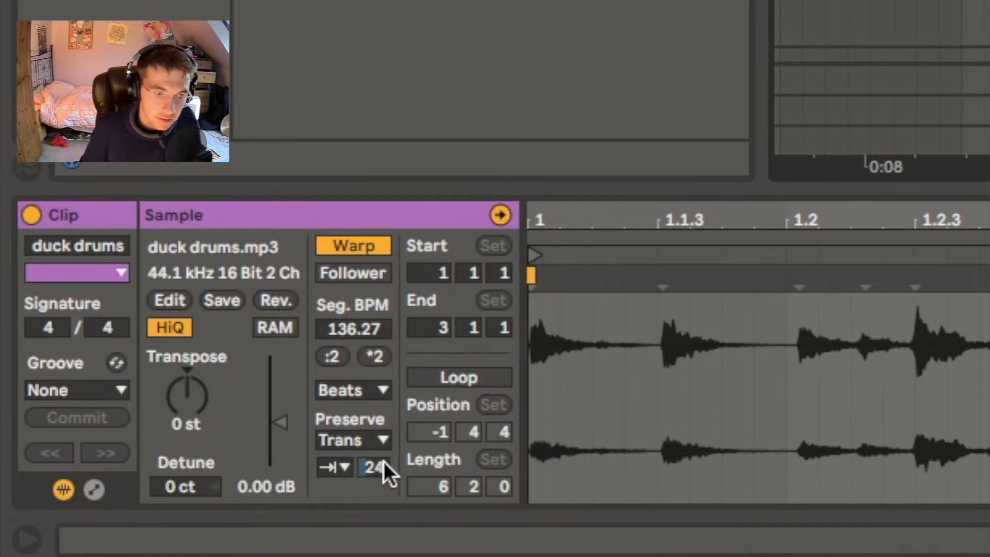
pyautogui.moveTo(370, 466)
pyautogui.mouseDown()
pyautogui.moveTo(370, 475)
pyautogui.moveTo(374, 462)
pyautogui.mouseUp()
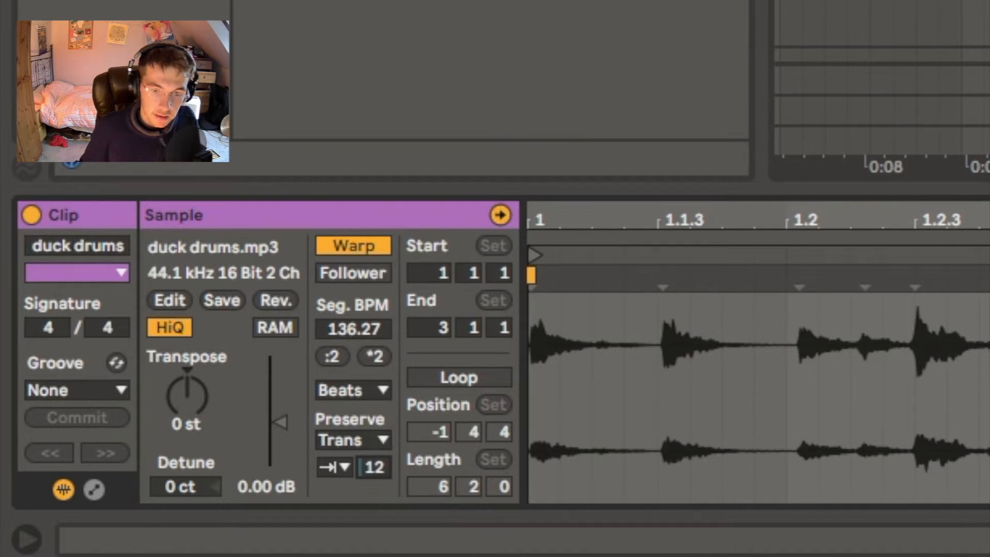
pyautogui.moveTo(374, 468); pyautogui.dragTo(373, 471)
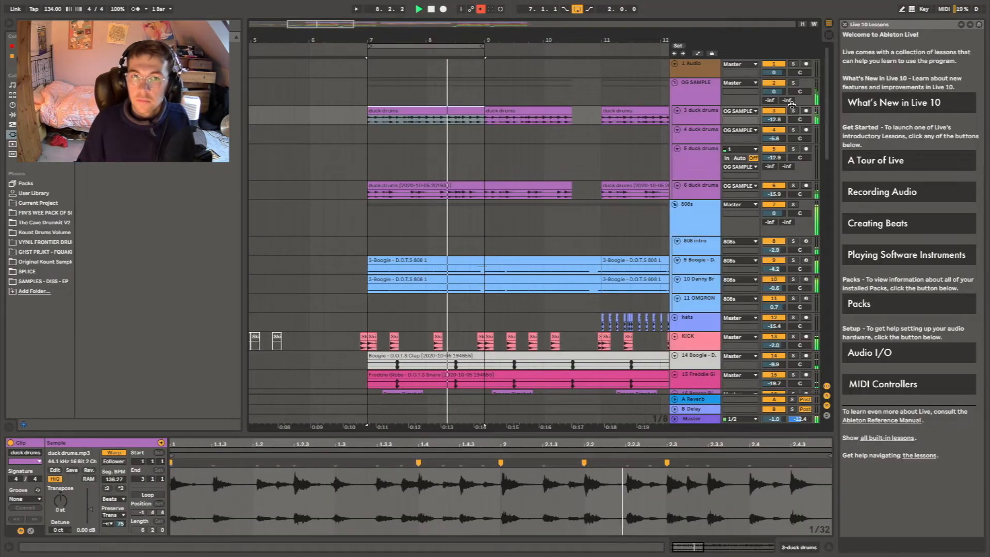
# Switch off arrangement looping and stop playback
pyautogui.hscroll(-3, 489, 186)
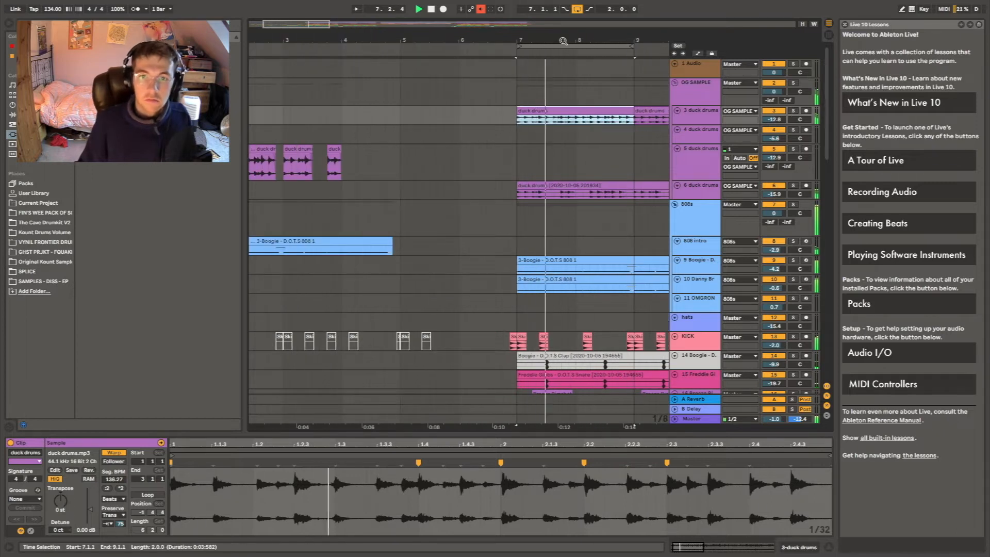
pyautogui.click(577, 9)
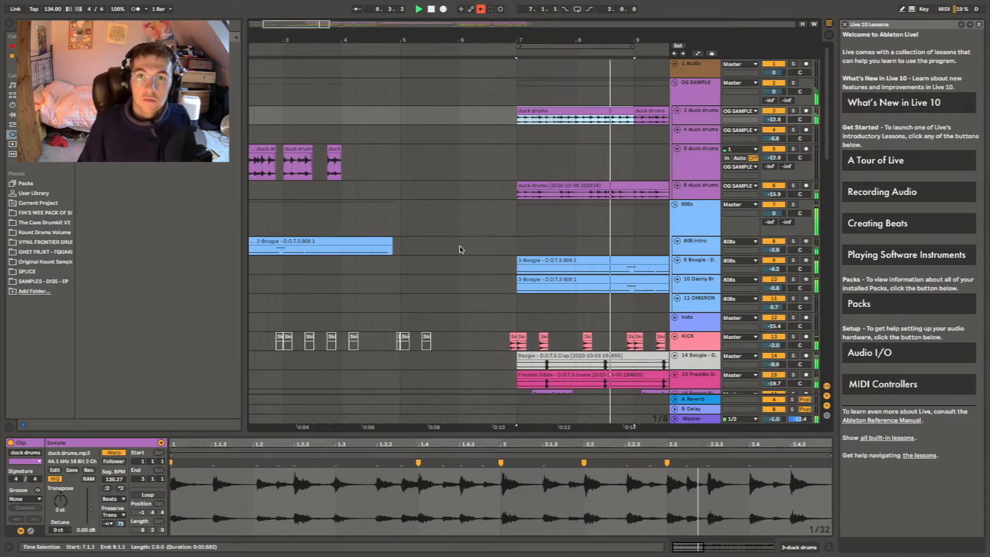
pyautogui.press('space')
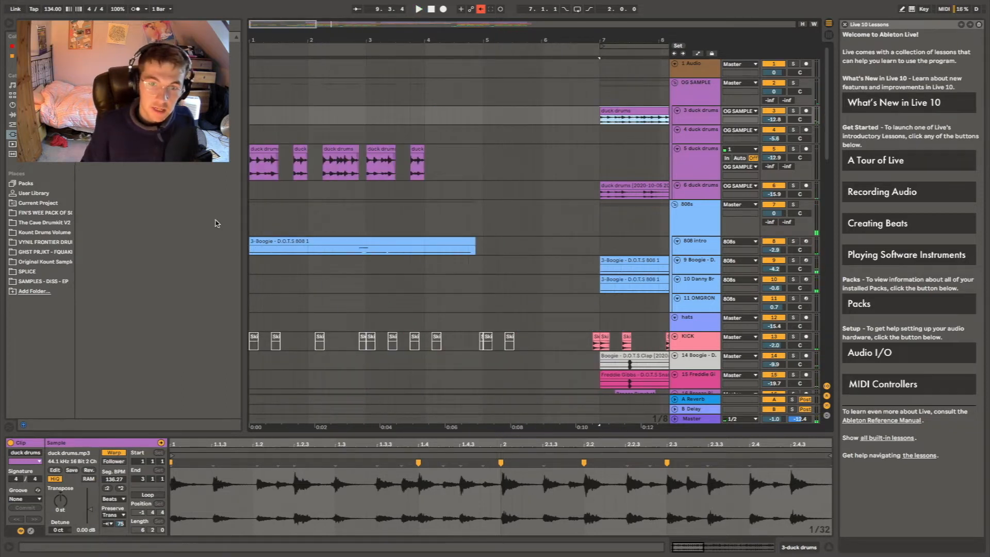
# Solo the 808s group and play it from bar 1
pyautogui.click(252, 221)
pyautogui.scroll(-2, 277, 221)
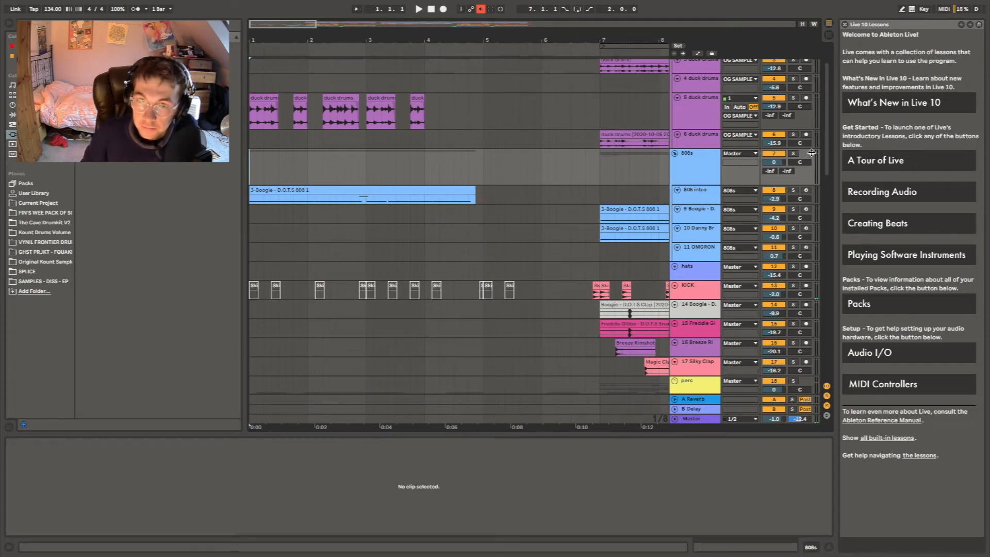
pyautogui.click(793, 154)
pyautogui.press('space')
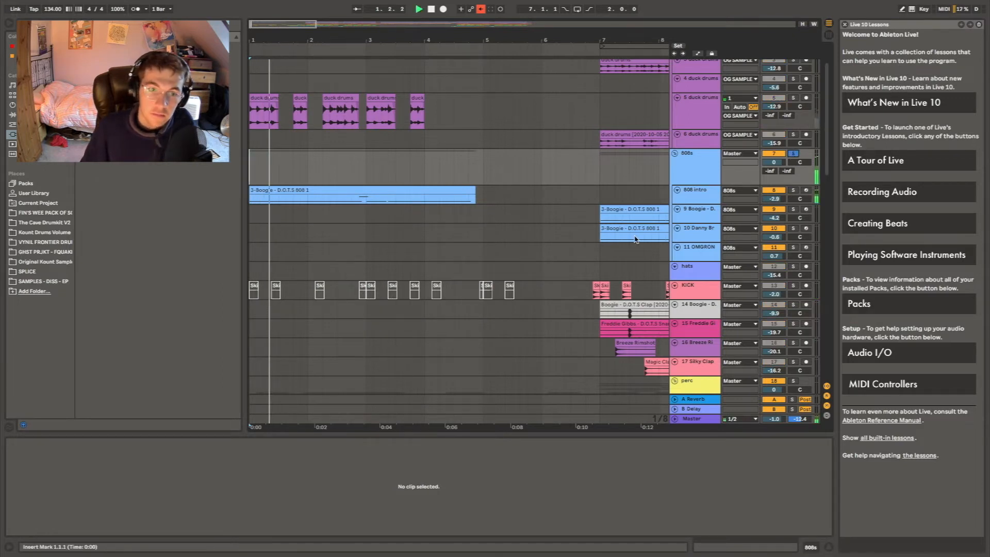
# Open RC-20 Retro Color on the 808 intro track and slightly adjust its Noise amount and the master cut filter's lower limit
pyautogui.click(691, 192)
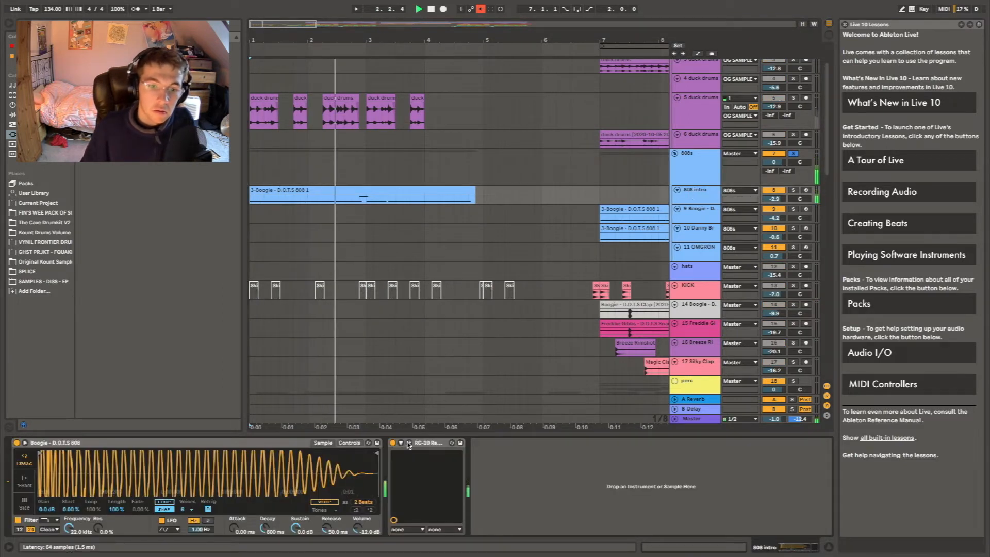
pyautogui.click(410, 443)
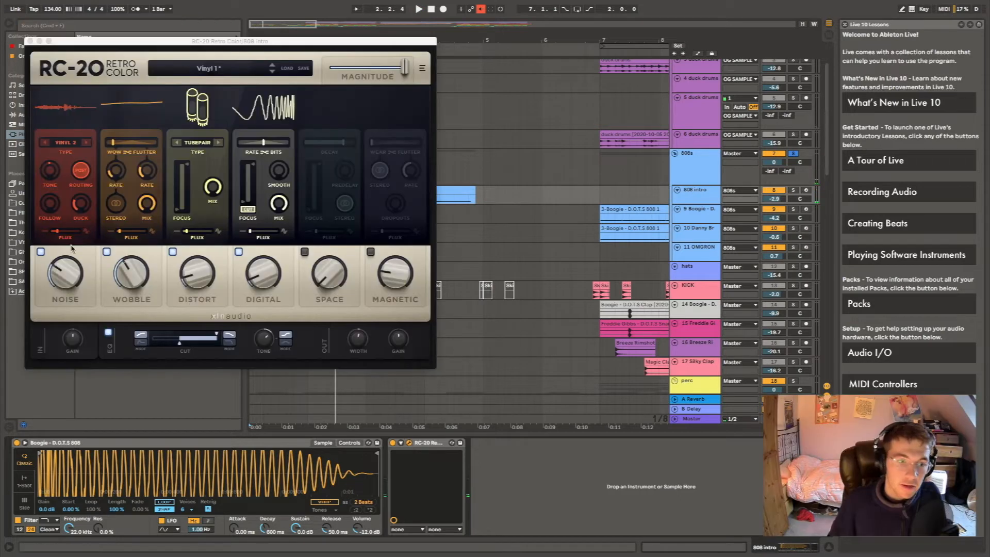
pyautogui.click(58, 281)
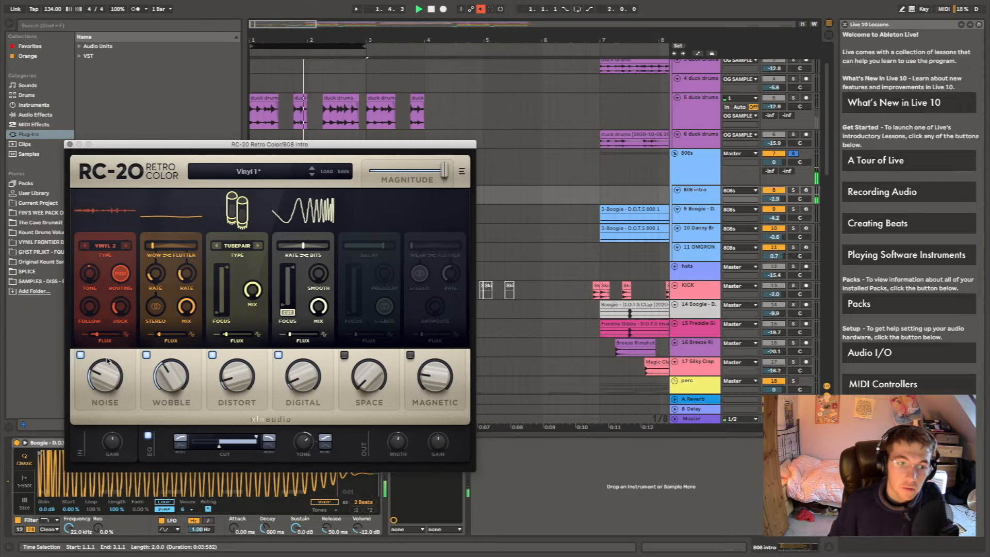
pyautogui.moveTo(110, 380)
pyautogui.mouseDown()
pyautogui.moveTo(125, 261)
pyautogui.moveTo(115, 392)
pyautogui.mouseUp()
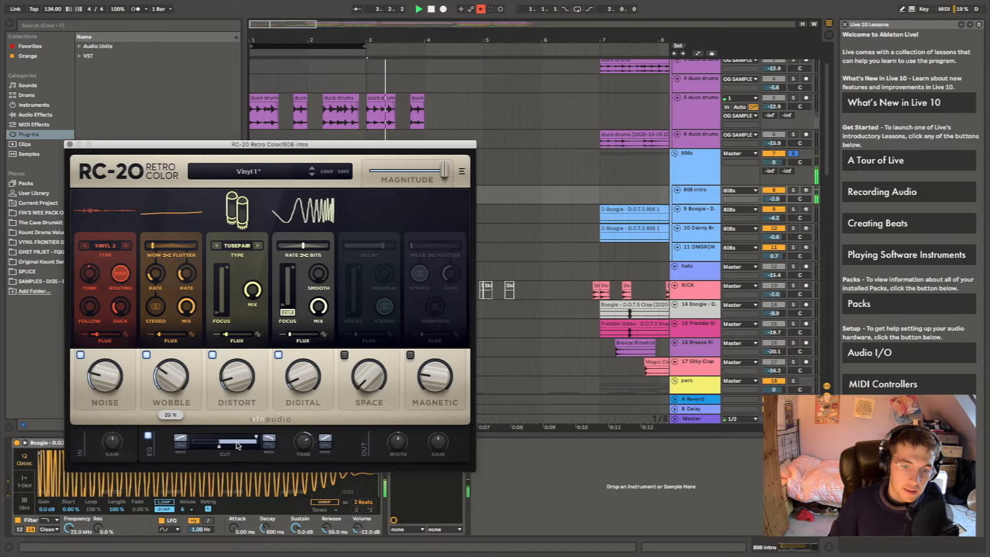
pyautogui.moveTo(219, 448)
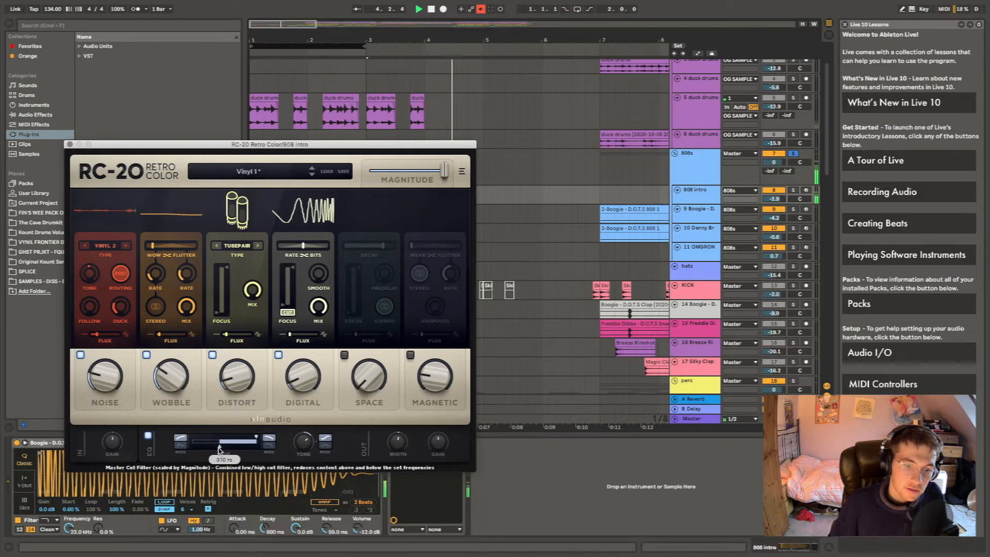
pyautogui.moveTo(218, 448)
pyautogui.mouseDown()
pyautogui.moveTo(196, 450)
pyautogui.moveTo(222, 451)
pyautogui.mouseUp()
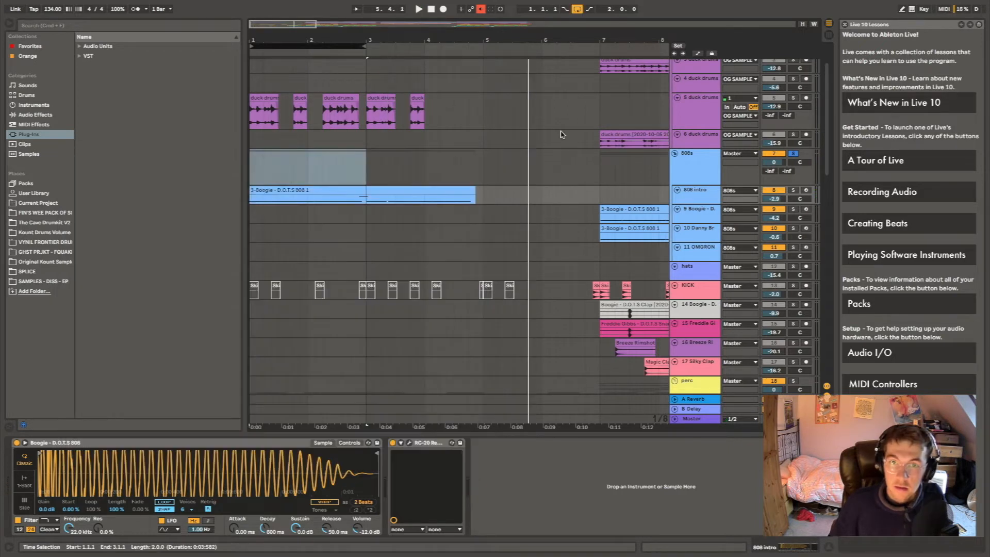
# Place the insert marker at bar 7 on the 808 intro track
pyautogui.hscroll(2, 562, 134)
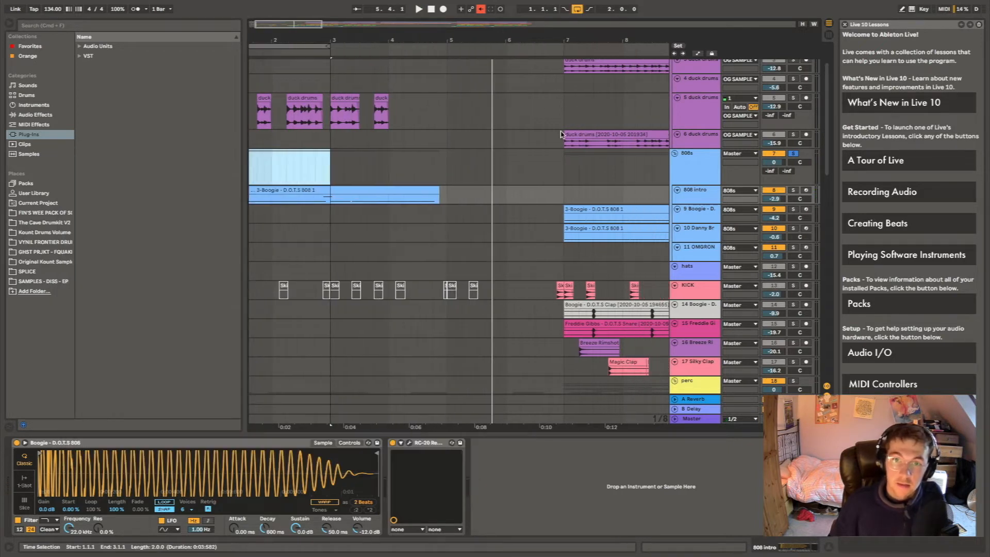
pyautogui.click(442, 214)
pyautogui.hscroll(1, 628, 251)
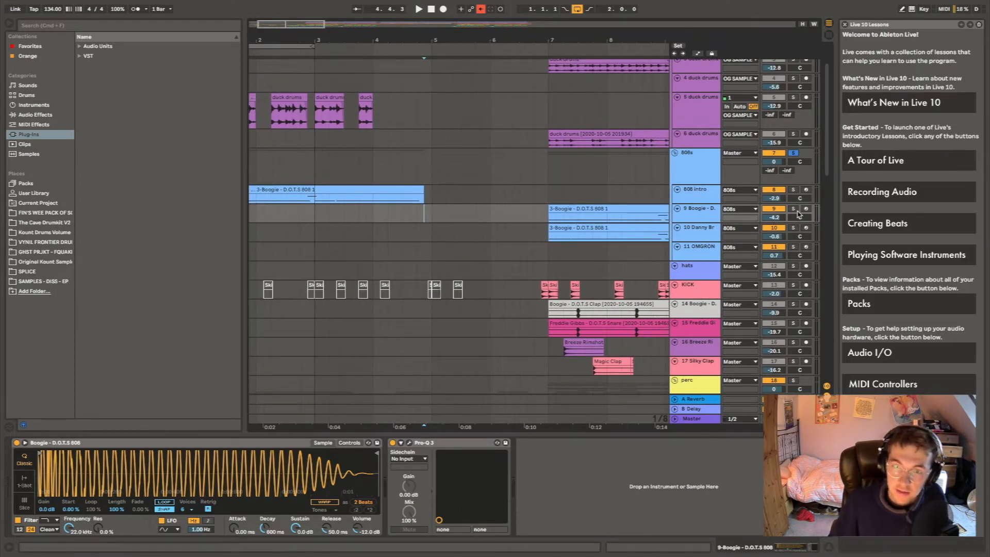
pyautogui.click(548, 193)
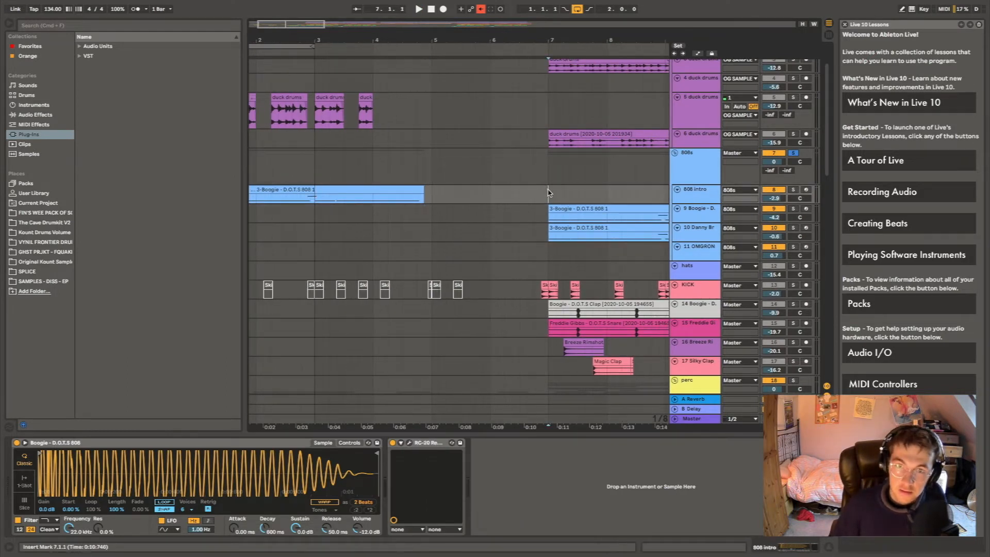
# Inspect the Pro-Q 3 equalizer curve on the 9 Boogie 808 track and close the plug-in window
pyautogui.click(695, 210)
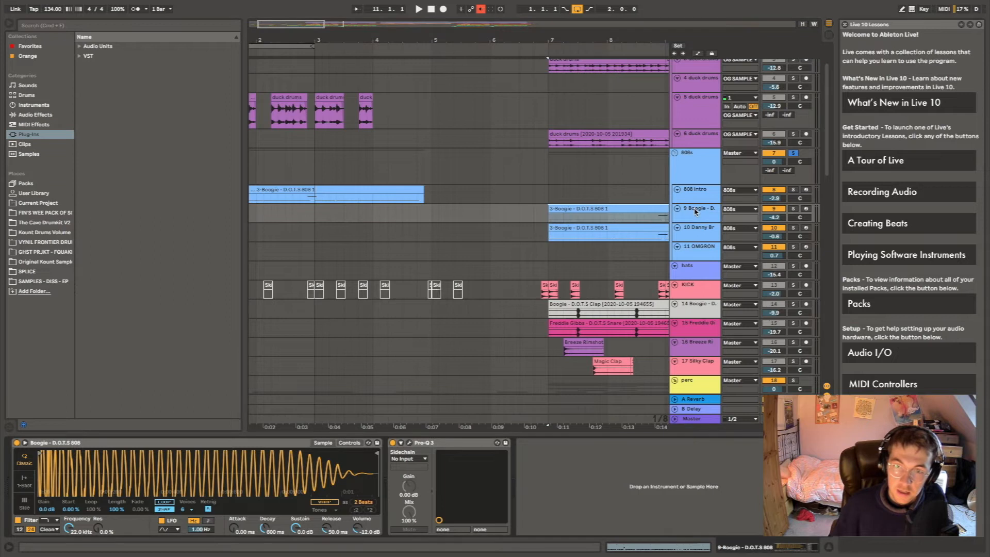
pyautogui.click(691, 240)
pyautogui.click(695, 217)
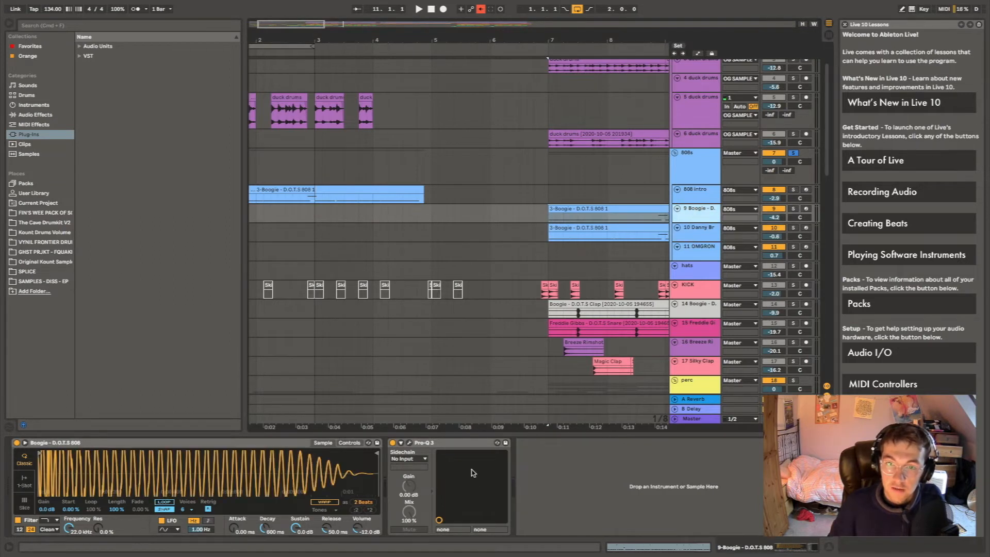
pyautogui.click(409, 443)
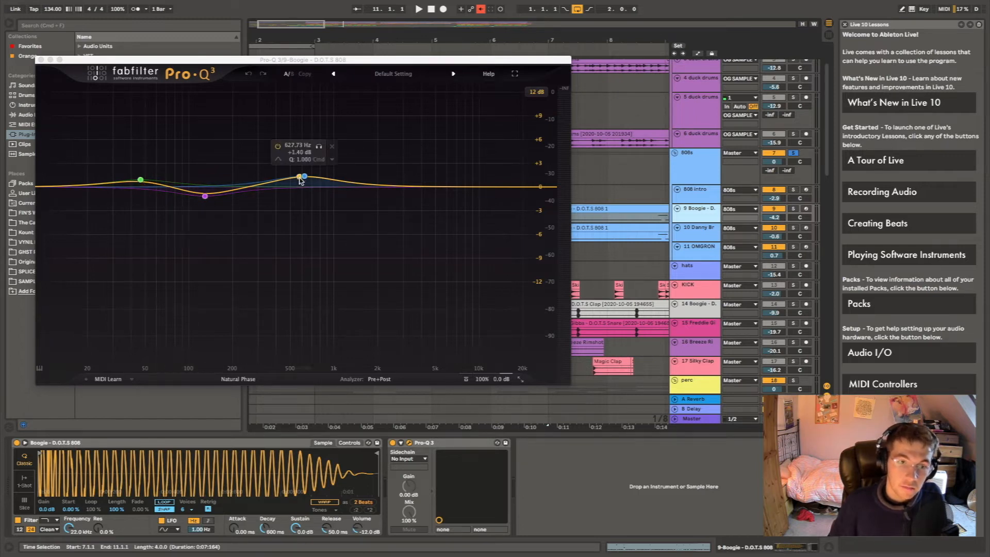
pyautogui.click(41, 61)
# Inspect the Pro-Q 3 high-shelf curve on the 10 Danny Brown 808 track and close the plug-in window
pyautogui.click(698, 226)
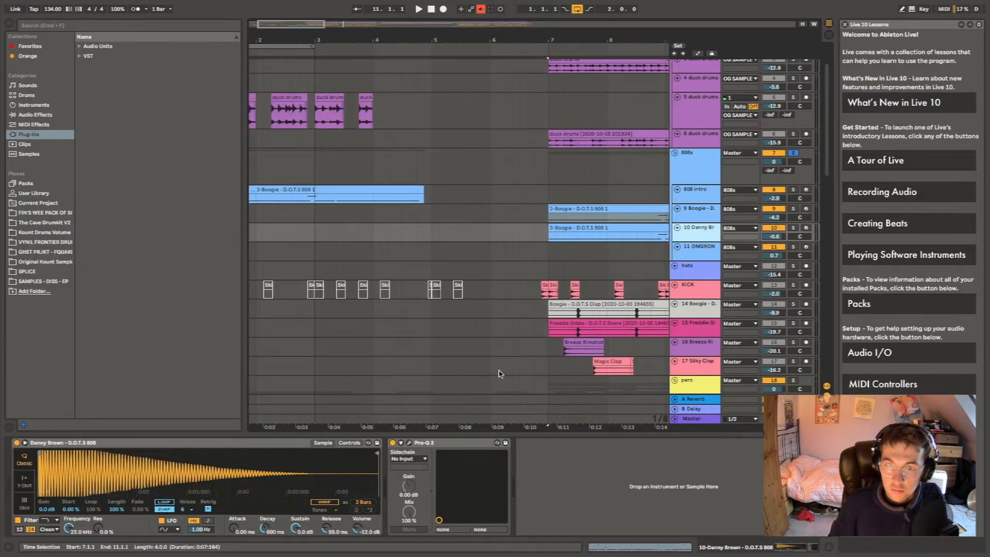
pyautogui.click(410, 443)
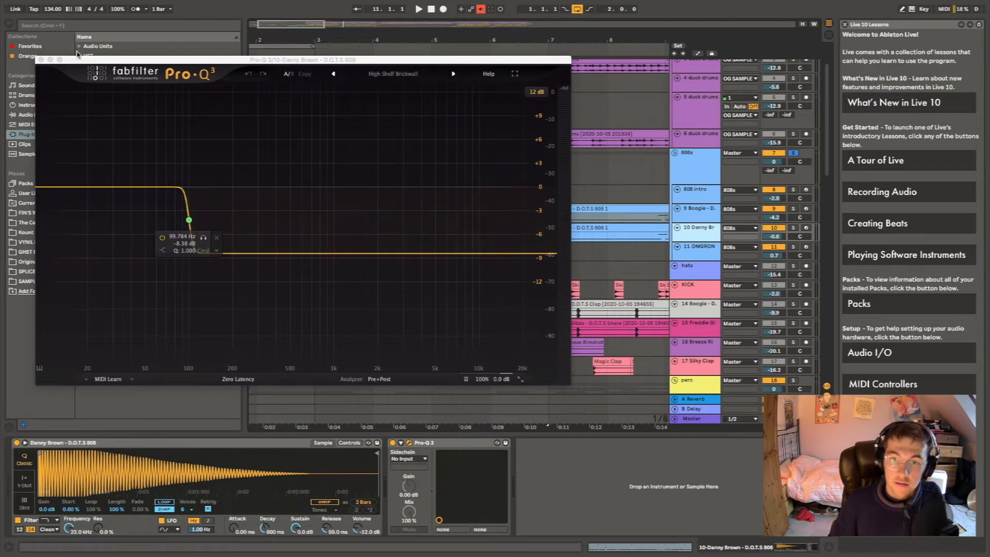
pyautogui.click(40, 60)
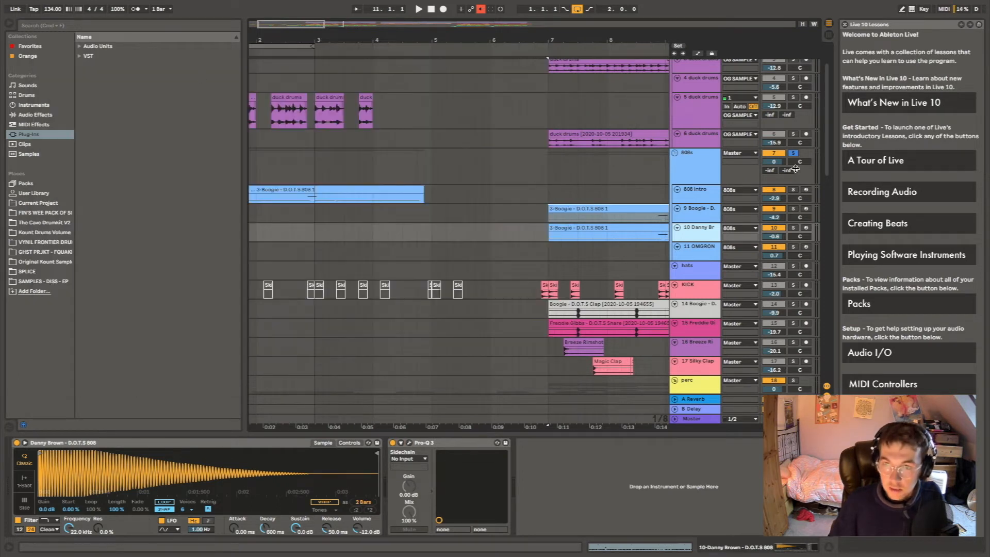
# Play the soloed 808s from bar 7 and select the clip on the 9 Boogie track
pyautogui.press('space')
pyautogui.hscroll(1, 637, 211)
pyautogui.click(654, 208)
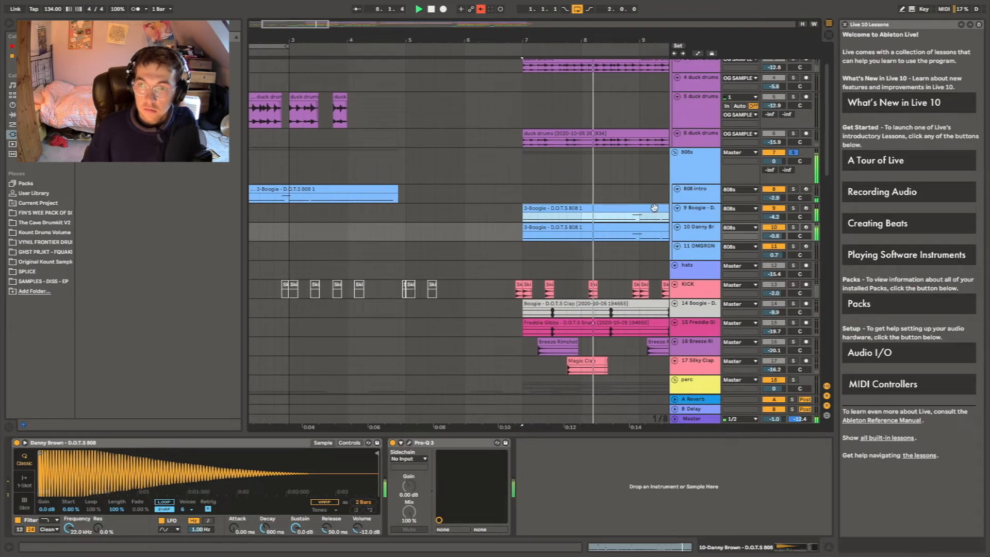
# Solo the 10 Danny Brown 808 track, switch its Pro-Q 3 on and play it from bar 7
pyautogui.click(796, 228)
pyautogui.click(509, 383)
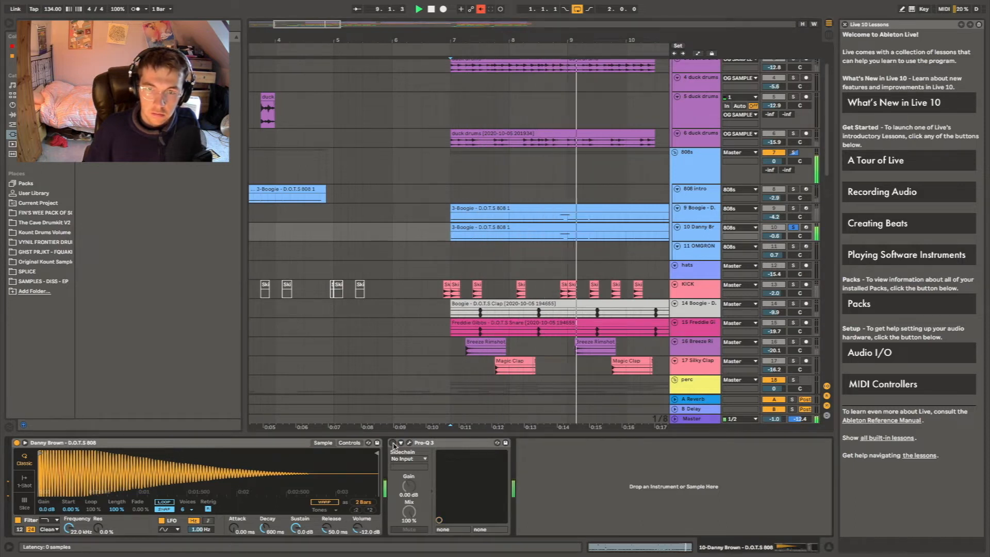
pyautogui.press('space')
pyautogui.click(392, 443)
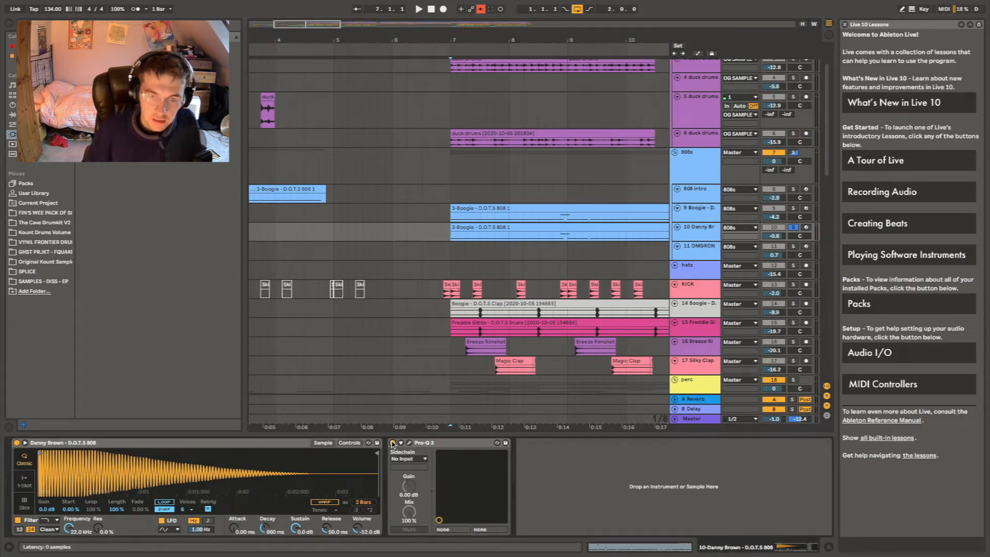
pyautogui.press('space')
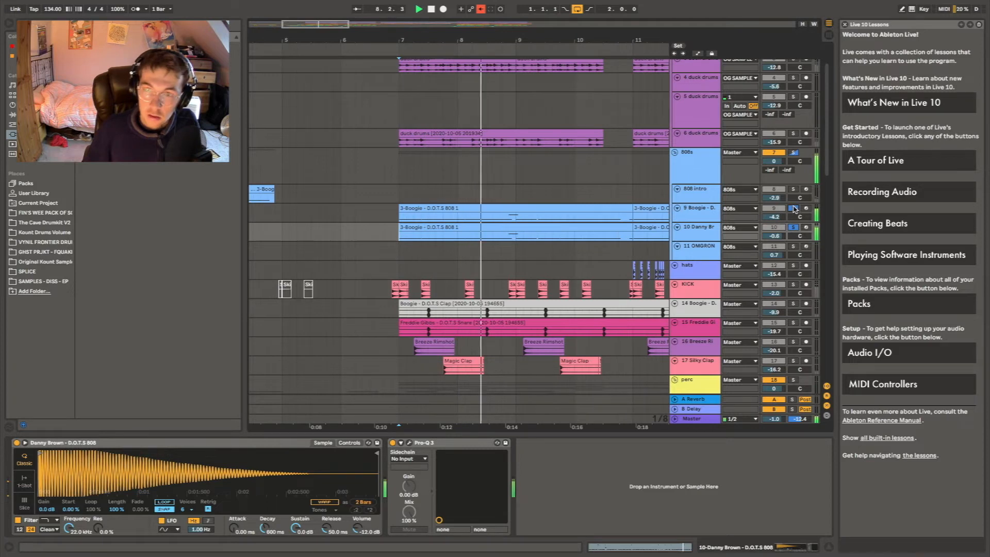
# Select the clip on the 9 Boogie track, solo the whole 808s group and audition it from bar 7
pyautogui.click(398, 206)
pyautogui.click(433, 206)
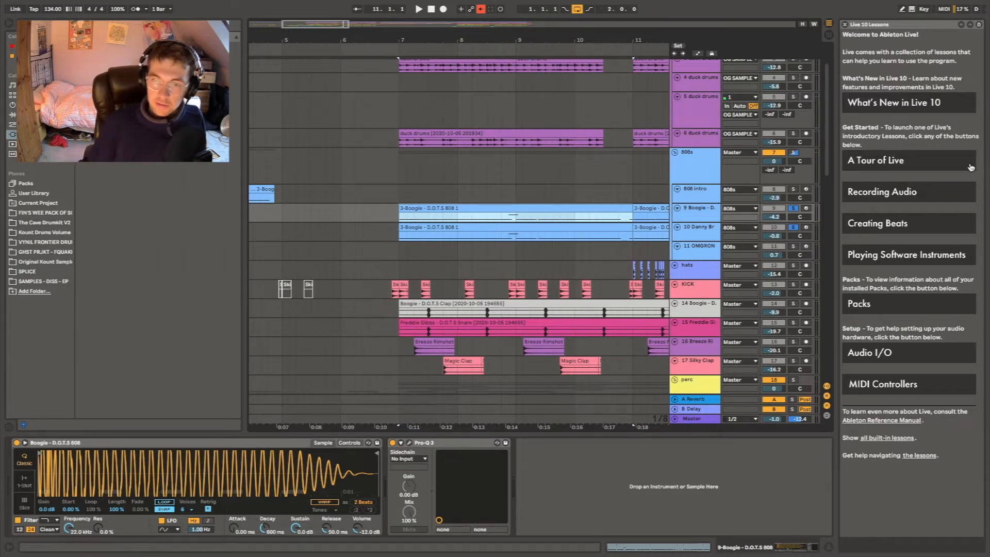
pyautogui.click(397, 240)
pyautogui.click(794, 152)
pyautogui.press('space')
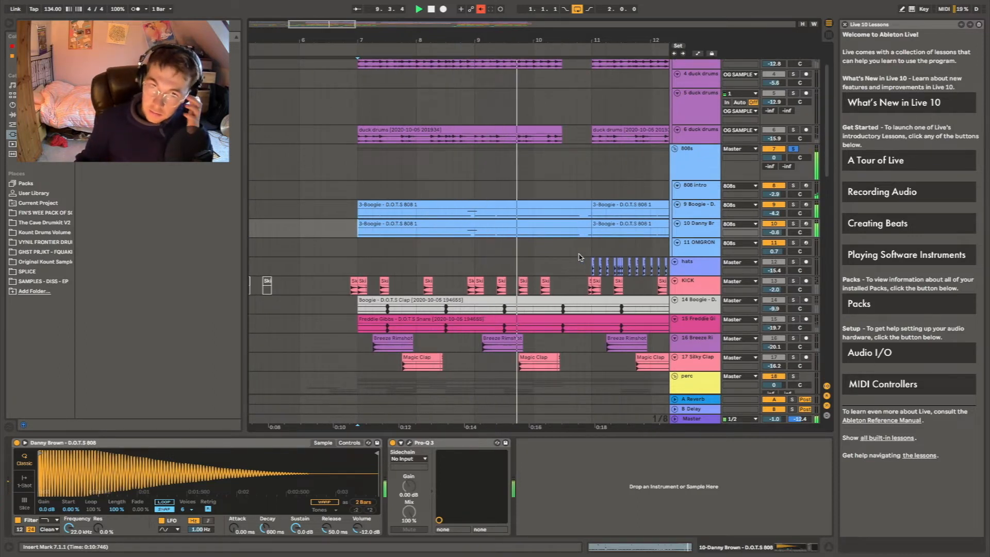
pyautogui.scroll(-3, 579, 256)
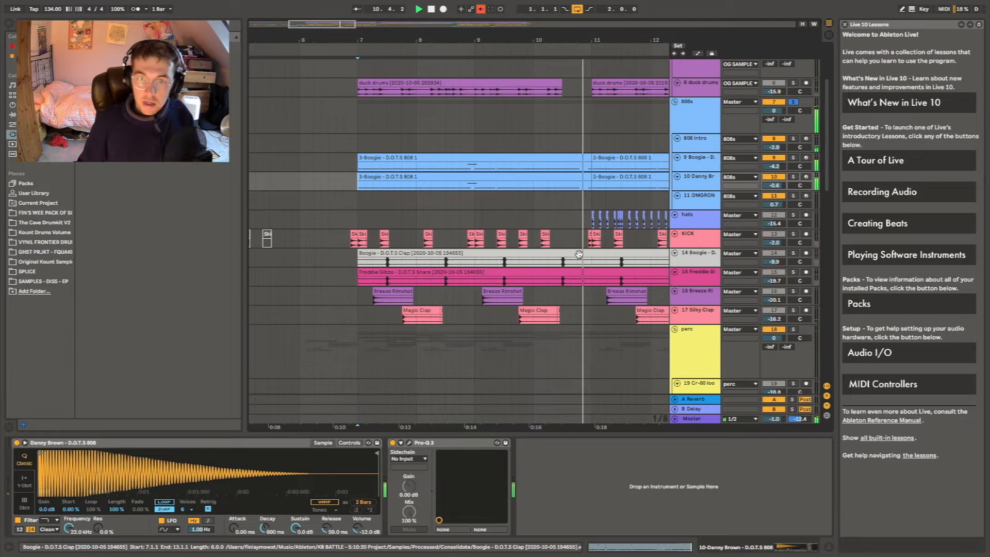
pyautogui.press('space')
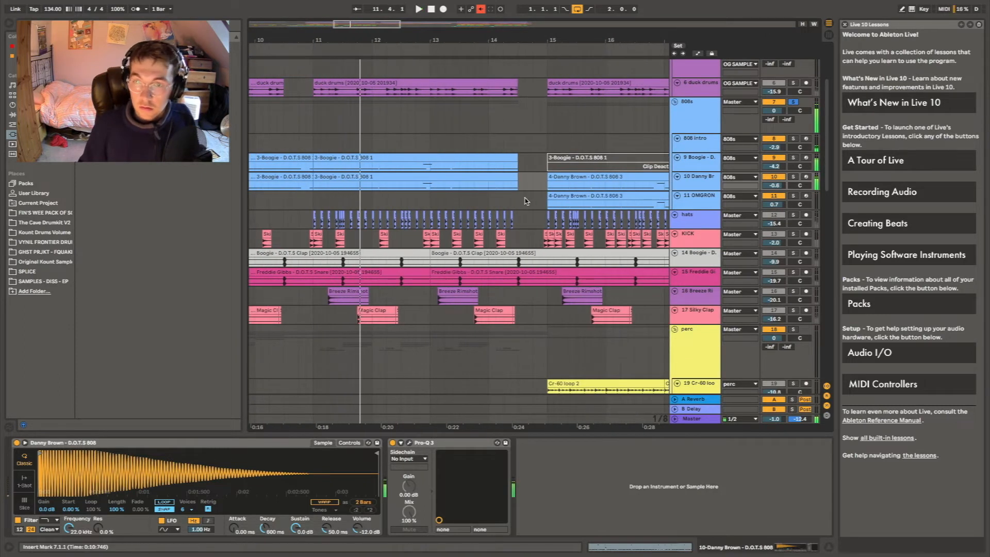
# Solo the perc group and play it from bar 7
pyautogui.hscroll(-1, 491, 206)
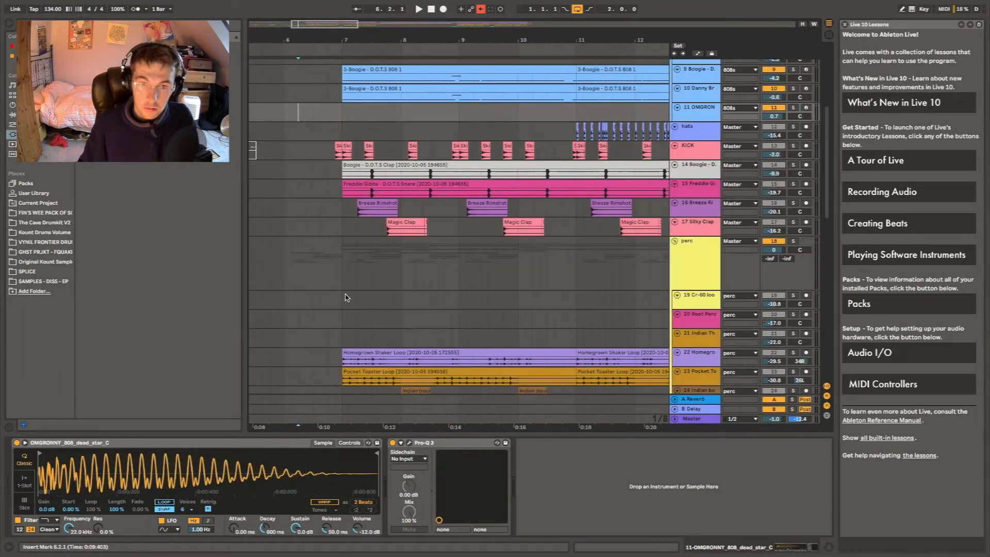
pyautogui.scroll(-7, 347, 296)
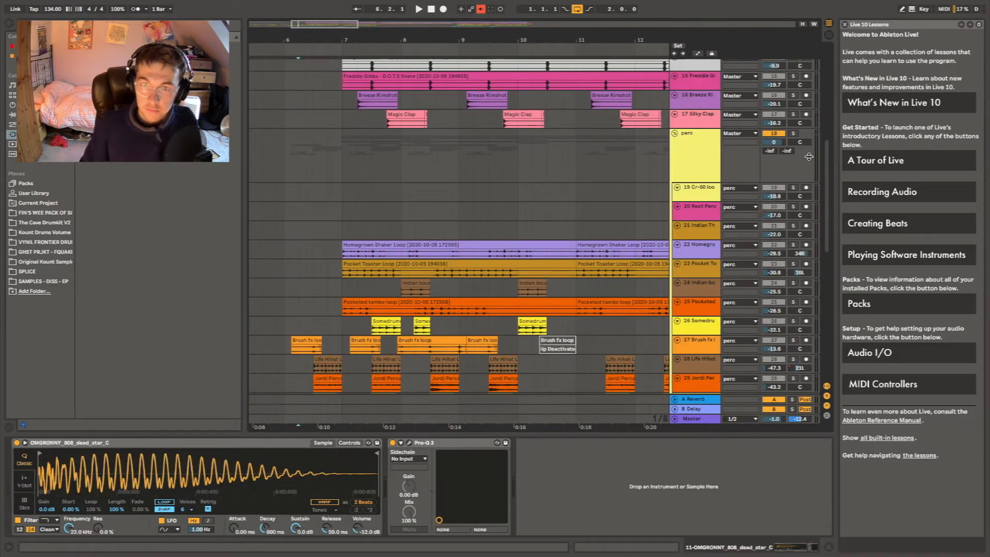
pyautogui.click(793, 135)
pyautogui.click(345, 165)
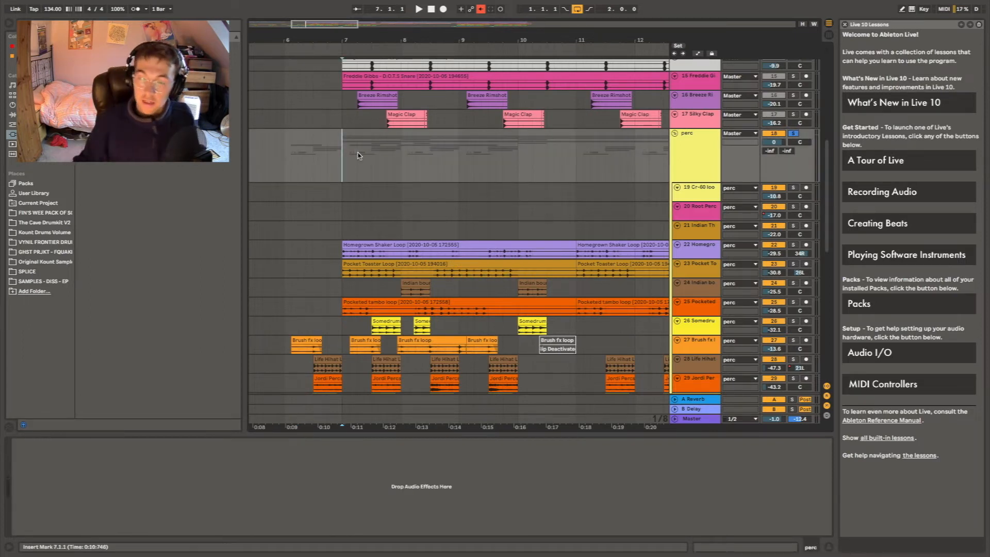
pyautogui.scroll(-5, 451, 237)
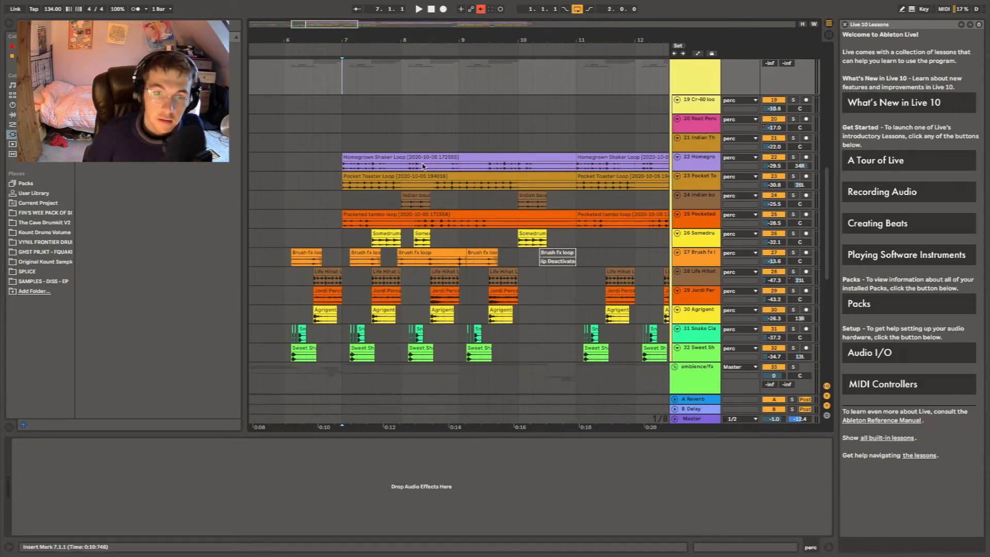
pyautogui.scroll(6, 451, 194)
pyautogui.press('space')
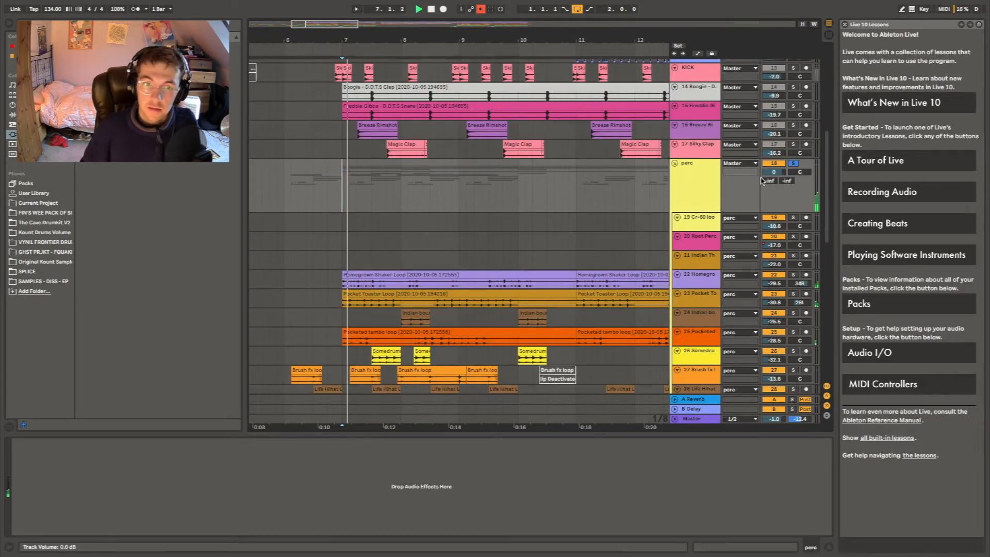
# Examine the arrangement of the percussion loops and hits on tracks 19 to 32 from bar 7 while the group plays
pyautogui.scroll(-6, 436, 284)
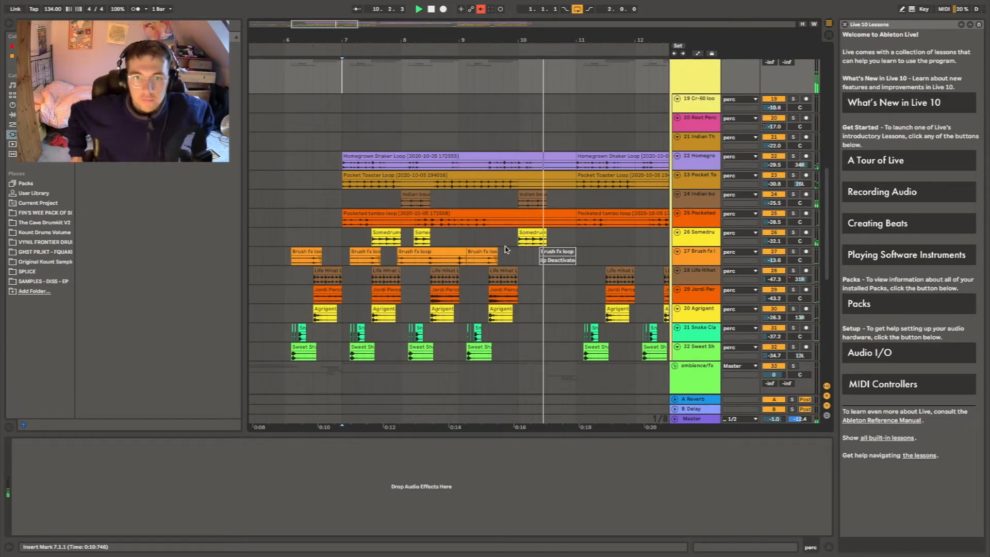
pyautogui.hscroll(2, 493, 153)
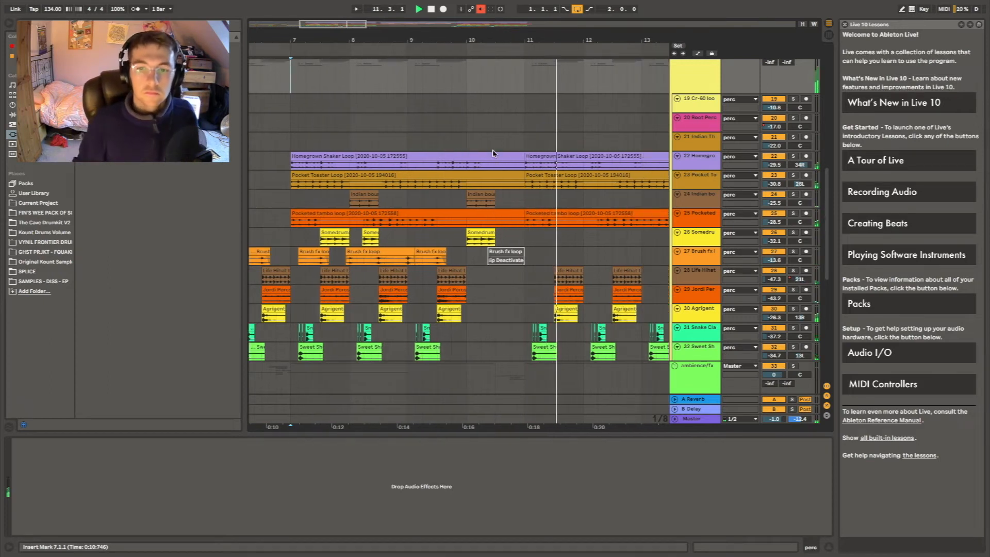
pyautogui.scroll(-4, 493, 154)
pyautogui.hscroll(2, 493, 154)
pyautogui.scroll(4, 494, 154)
pyautogui.hscroll(-1, 493, 154)
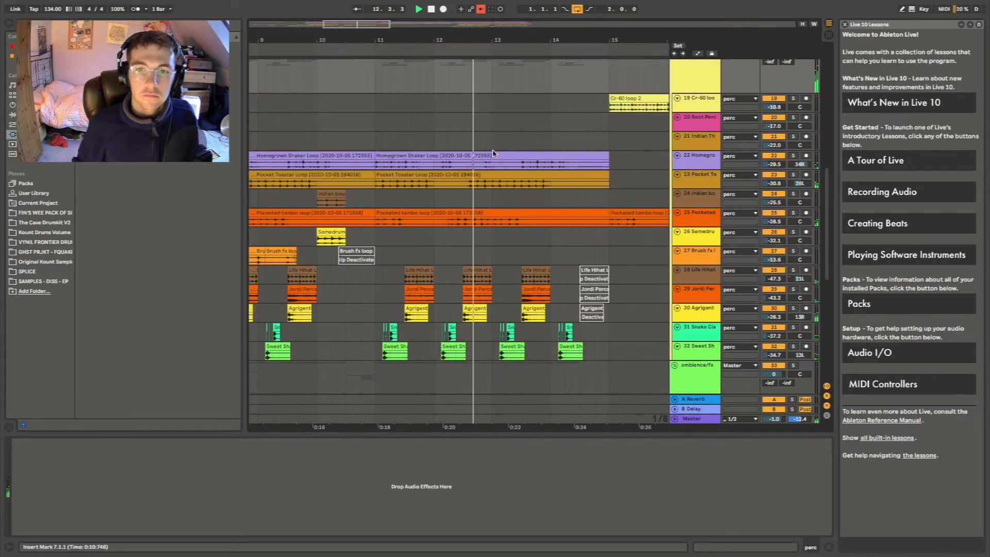
pyautogui.scroll(3, 493, 153)
pyautogui.scroll(-2, 493, 153)
pyautogui.hscroll(-4, 493, 154)
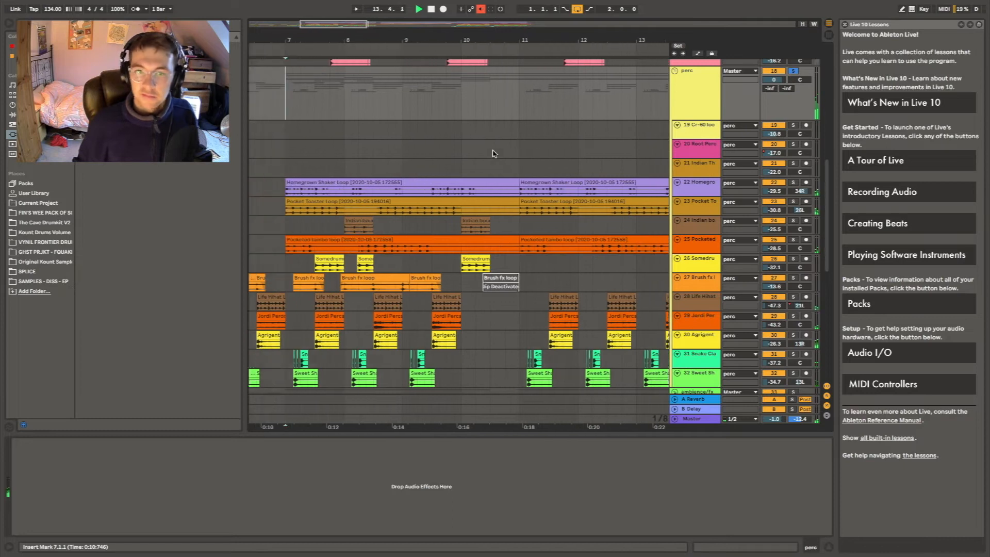
pyautogui.scroll(-4, 424, 160)
pyautogui.scroll(1, 423, 160)
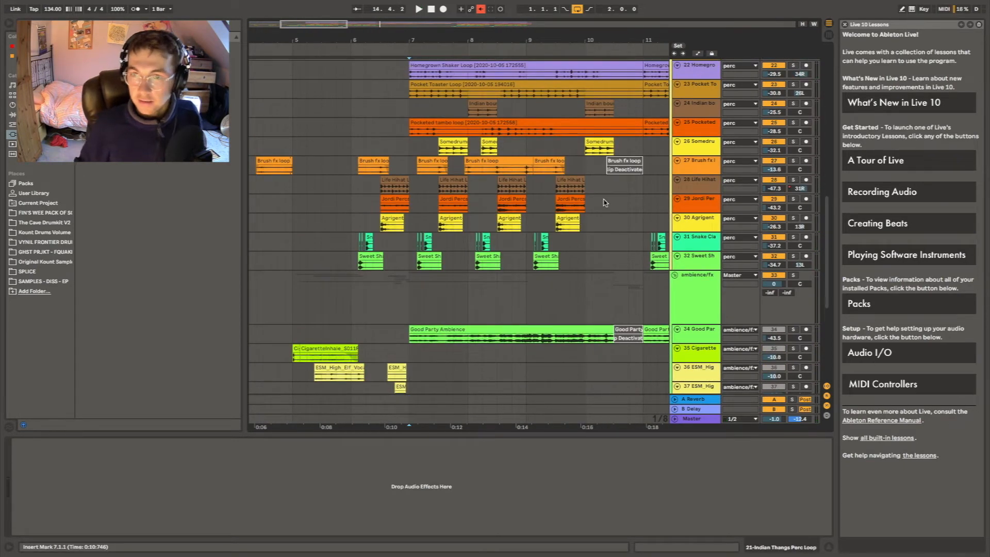
# Place the insert marker at bar 7 on the 24 Indian bounce perc loop track
pyautogui.scroll(2, 604, 202)
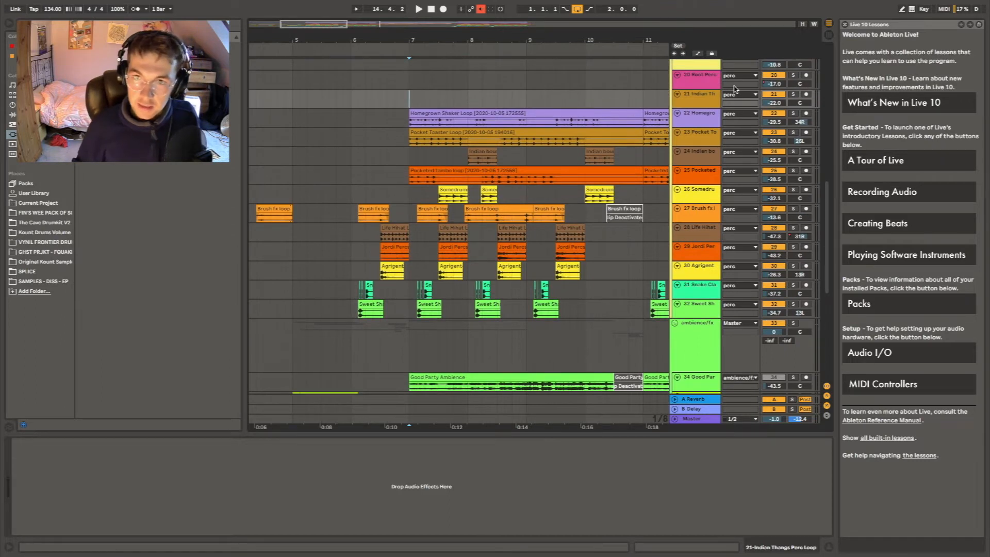
pyautogui.click(407, 155)
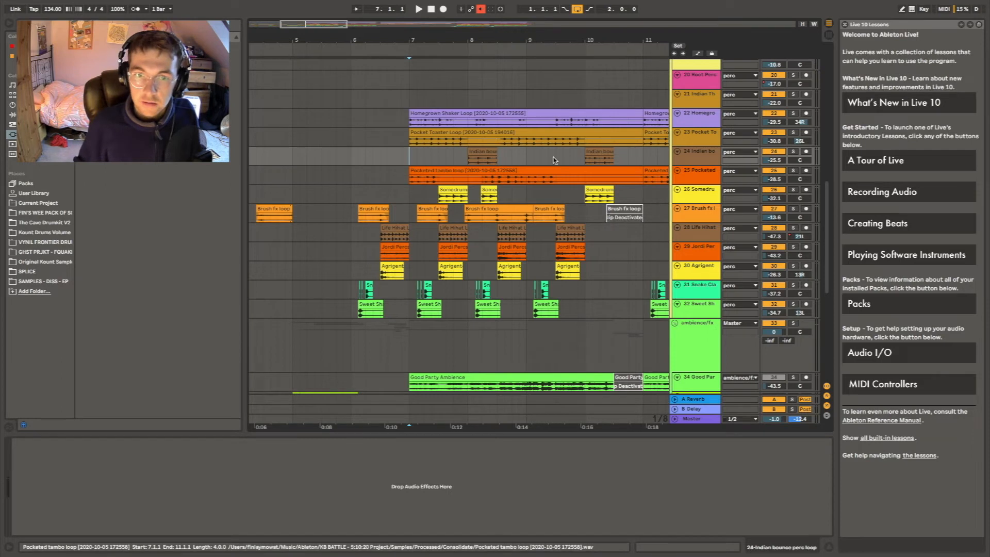
pyautogui.click(511, 167)
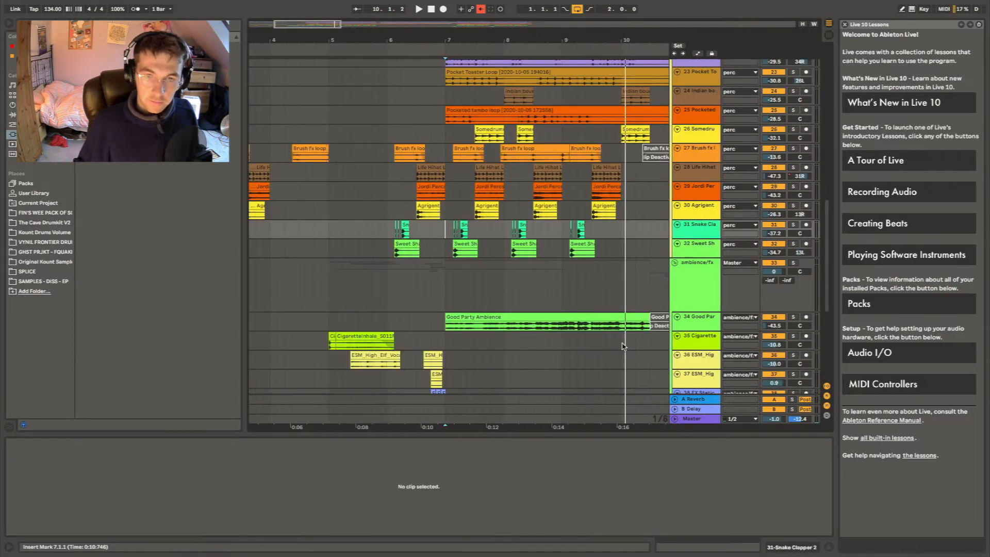
# Review the clips in the ambience/fx group and open the Good Party Ambience sample at bar 7
pyautogui.hscroll(3, 623, 346)
pyautogui.hscroll(-1, 624, 347)
pyautogui.scroll(-3, 623, 346)
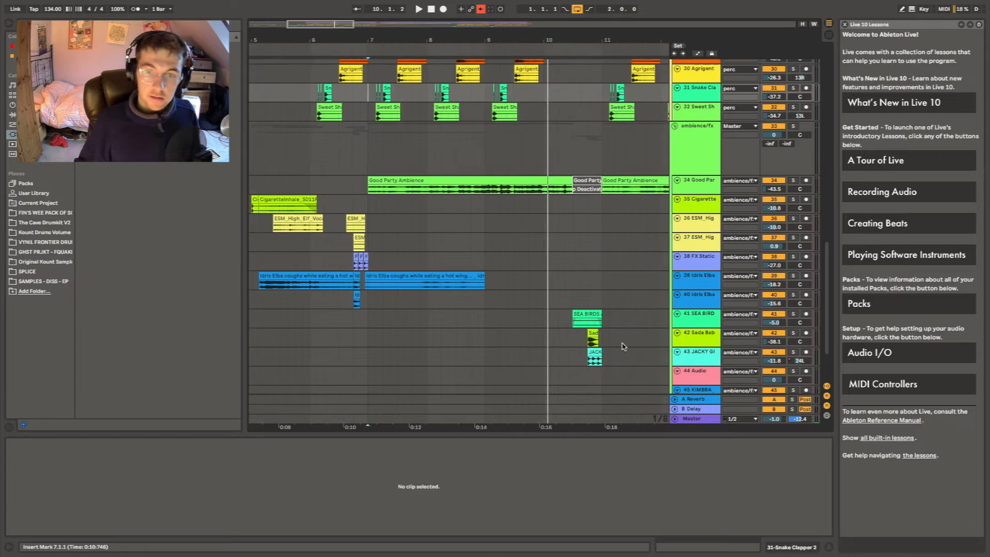
pyautogui.hscroll(-3, 623, 346)
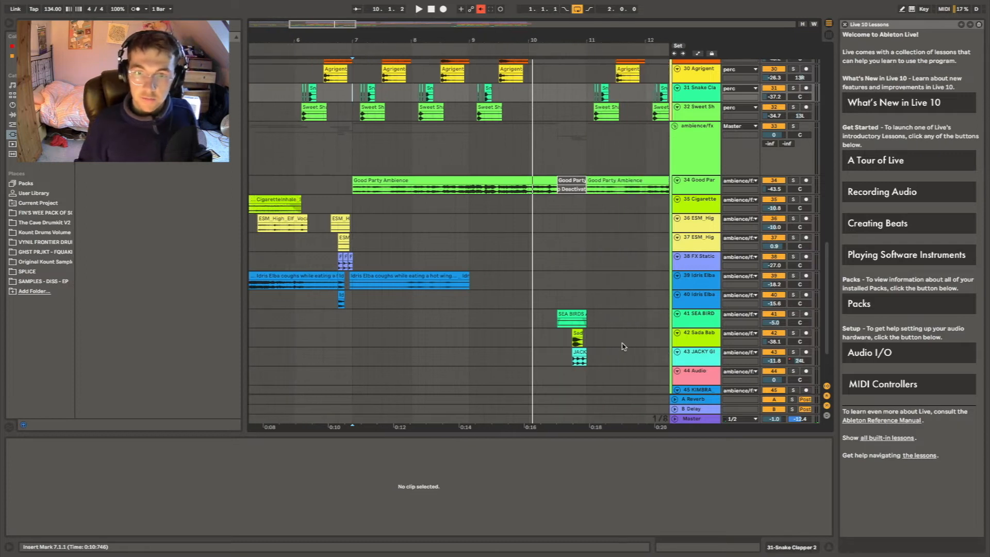
pyautogui.click(447, 203)
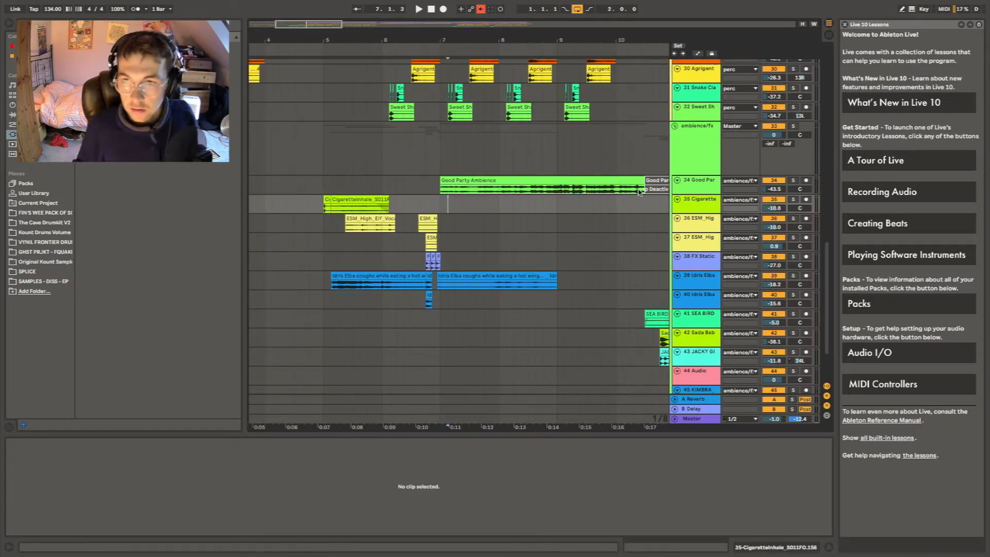
pyautogui.click(442, 191)
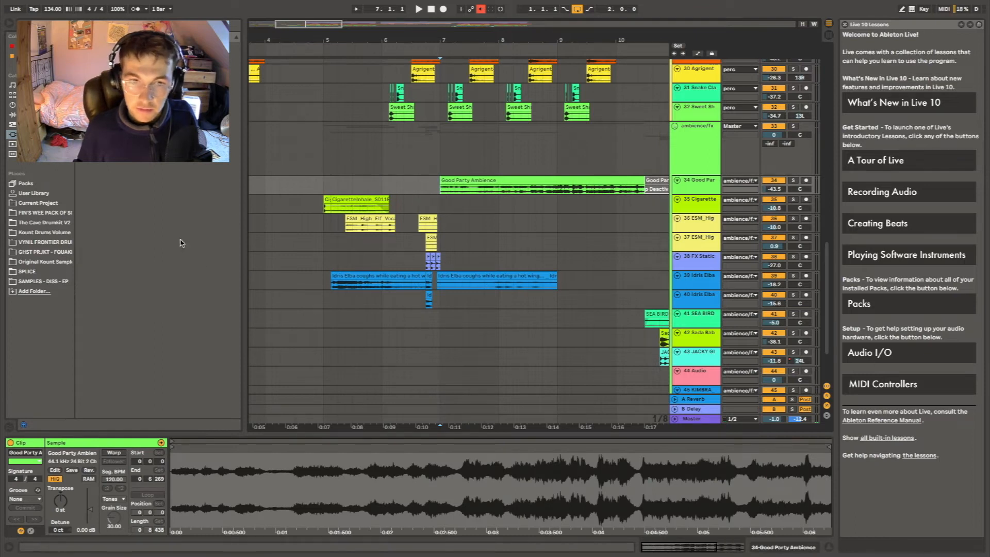
# Solo the ambience/fx group and audition it from position 4.2.1 on the 35 Cigarette track
pyautogui.hscroll(5, 344, 244)
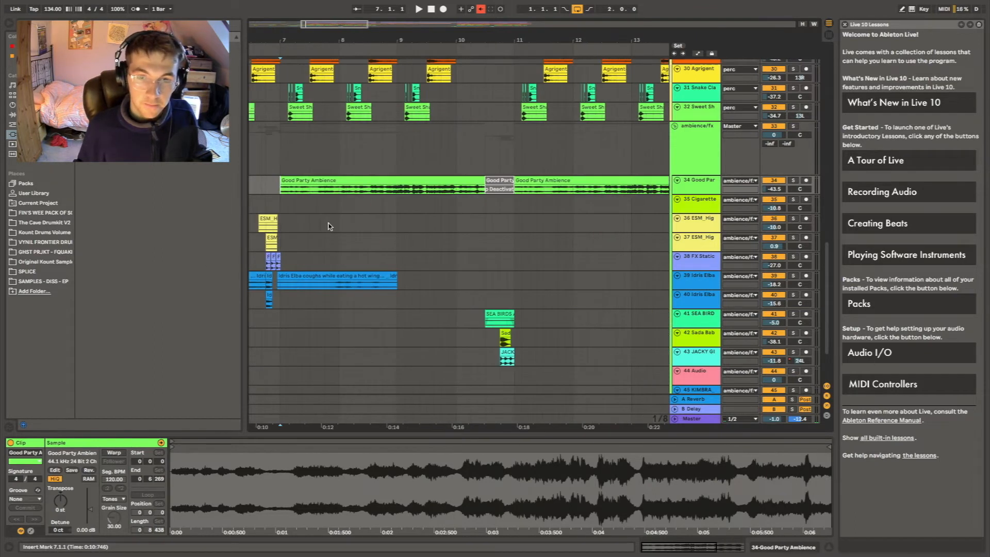
pyautogui.hscroll(-7, 412, 252)
pyautogui.click(326, 201)
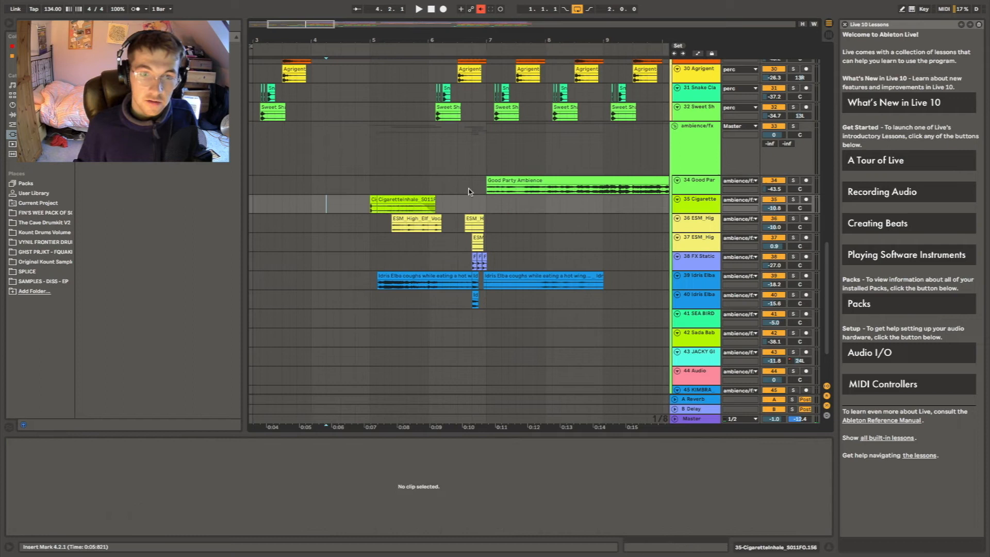
pyautogui.click(794, 127)
pyautogui.press('space')
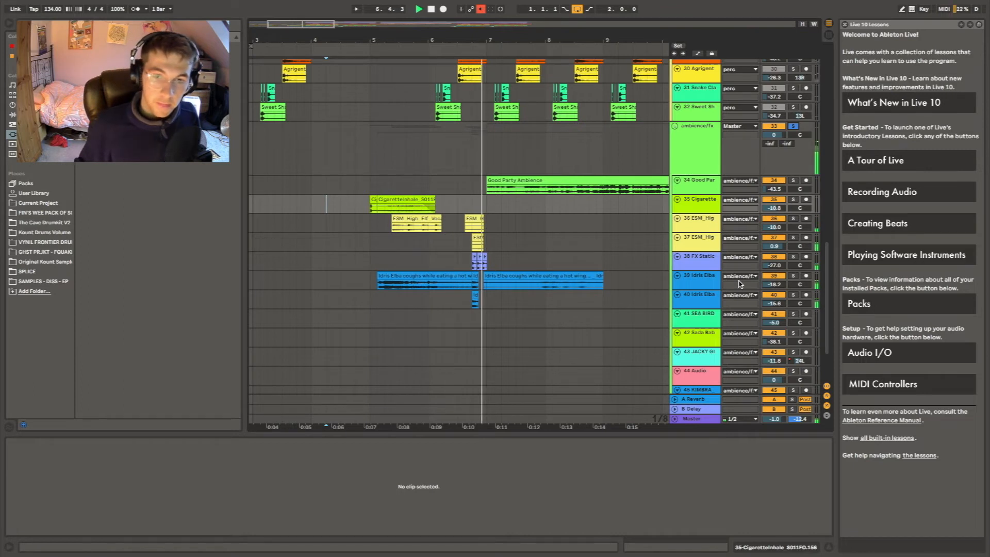
pyautogui.scroll(-1, 556, 299)
pyautogui.hscroll(2, 557, 299)
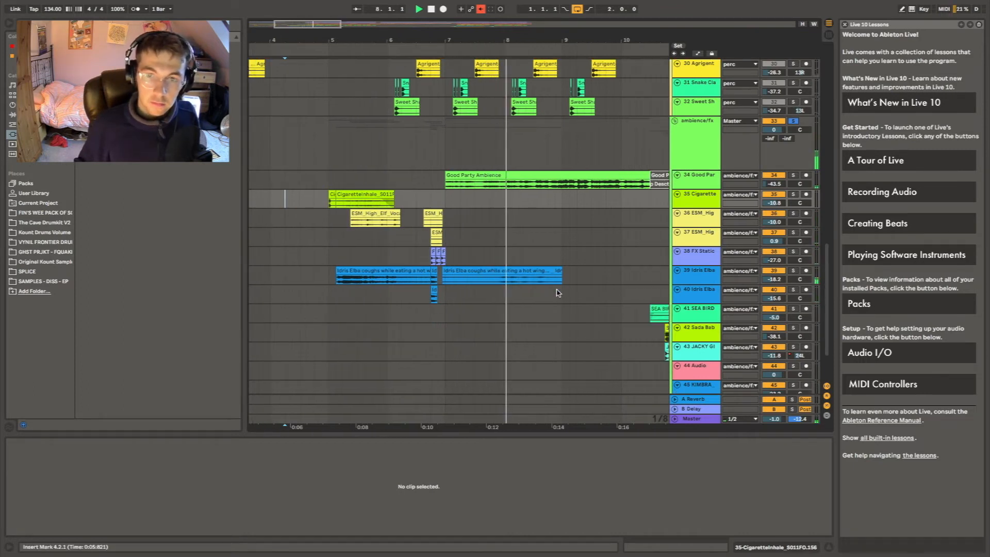
pyautogui.hscroll(-1, 556, 299)
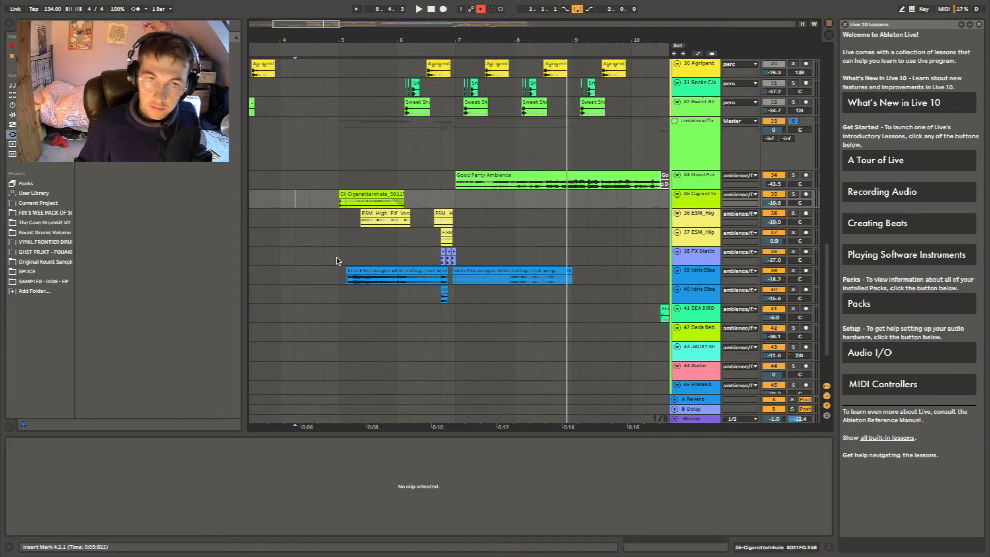
# Solo the KICK, Boogie Clap, Freddie Gibbs Snare, Breeze Rimshot and Silky Clap tracks and play them from bar 7
pyautogui.click(332, 225)
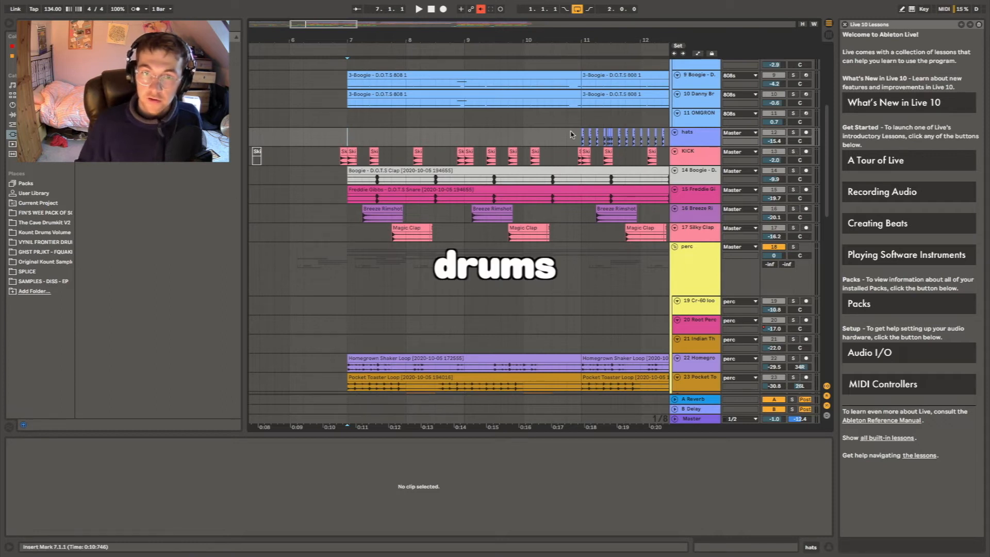
pyautogui.hscroll(3, 571, 134)
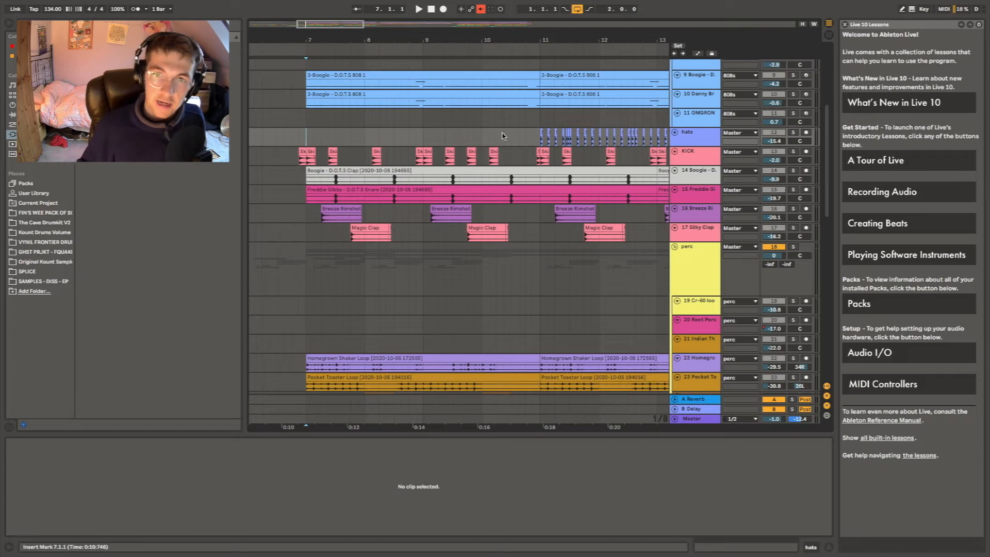
pyautogui.press('-')
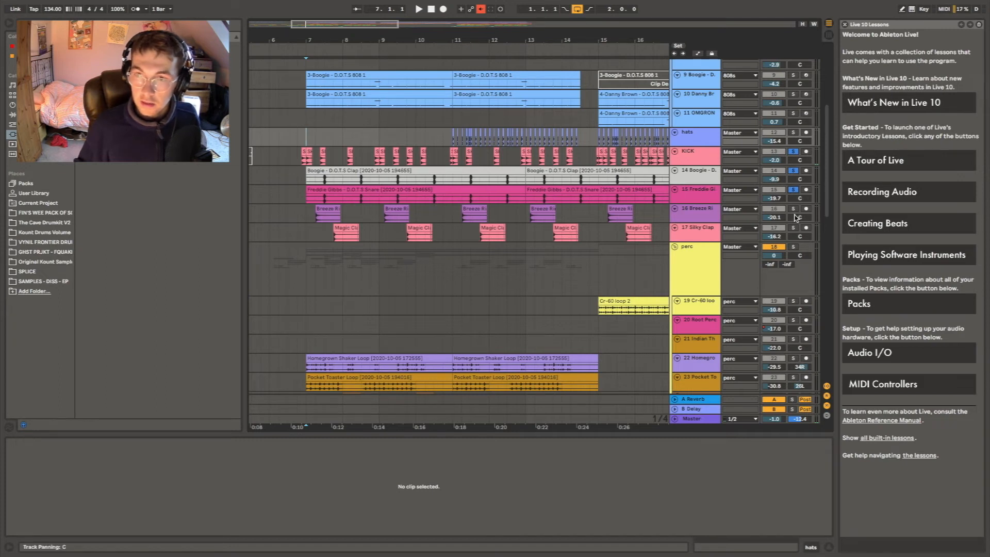
pyautogui.press('space')
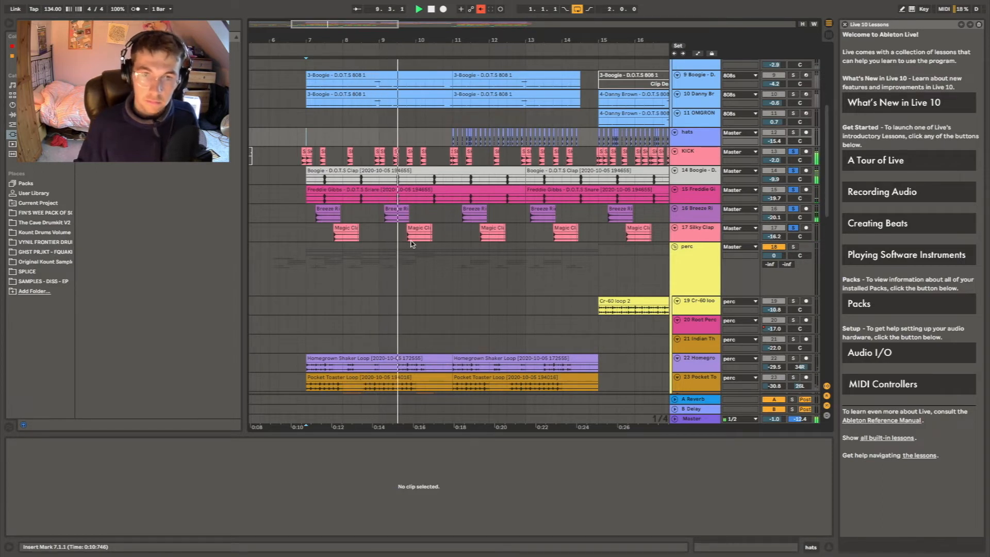
pyautogui.hscroll(1, 433, 234)
pyautogui.hscroll(1, 434, 234)
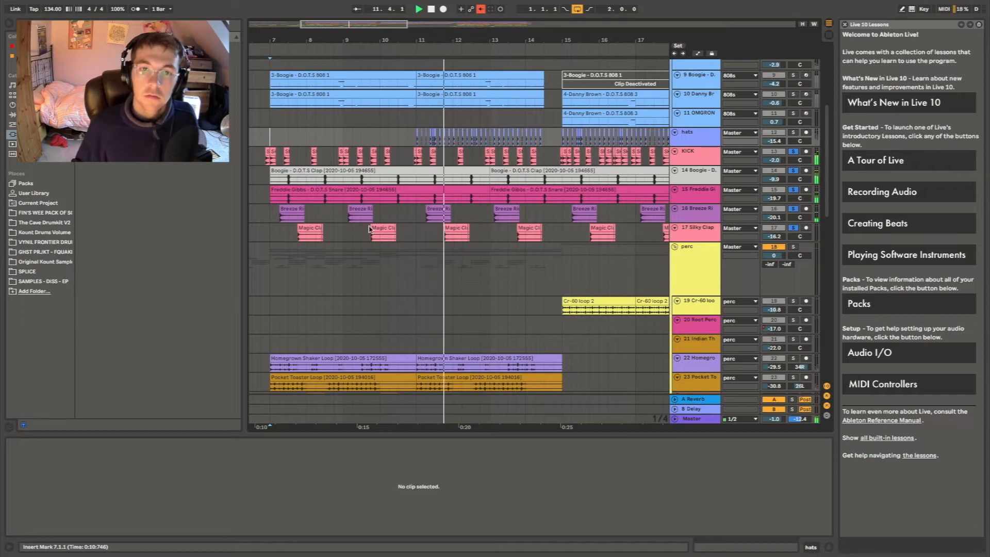
pyautogui.hscroll(-3, 349, 120)
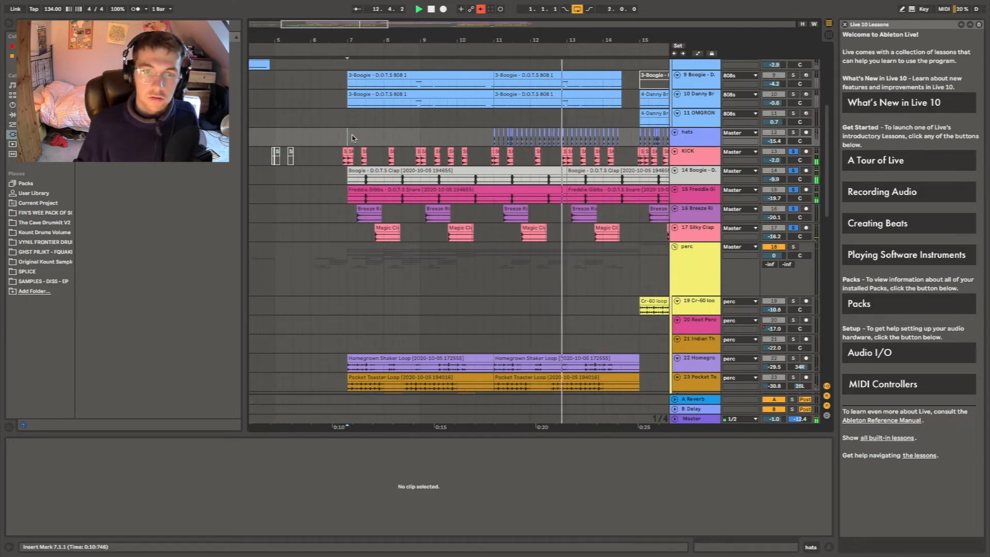
# Solo the 808s group together with the already soloed drum tracks, audition them from bar 7, and clear the solos
pyautogui.scroll(5, 349, 120)
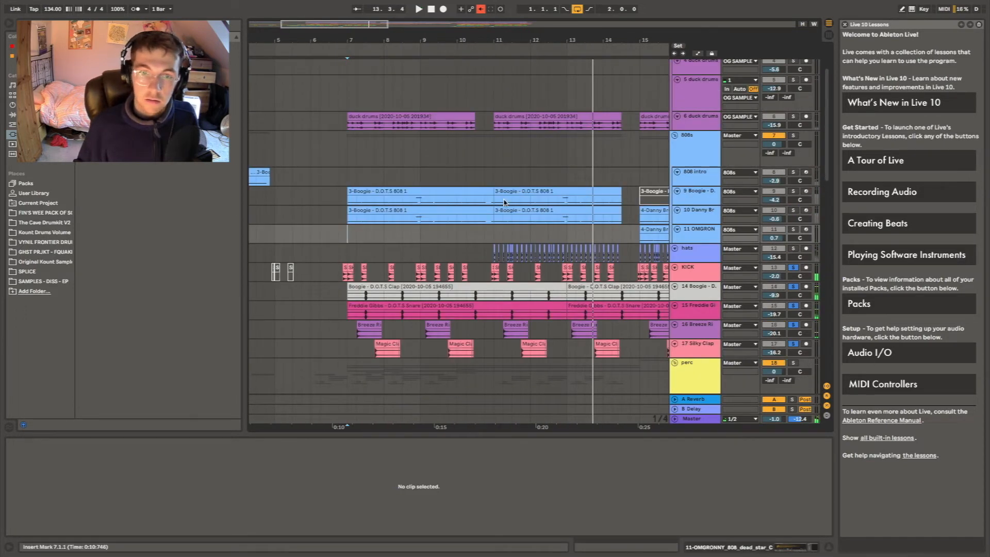
pyautogui.click(793, 135)
pyautogui.press('space')
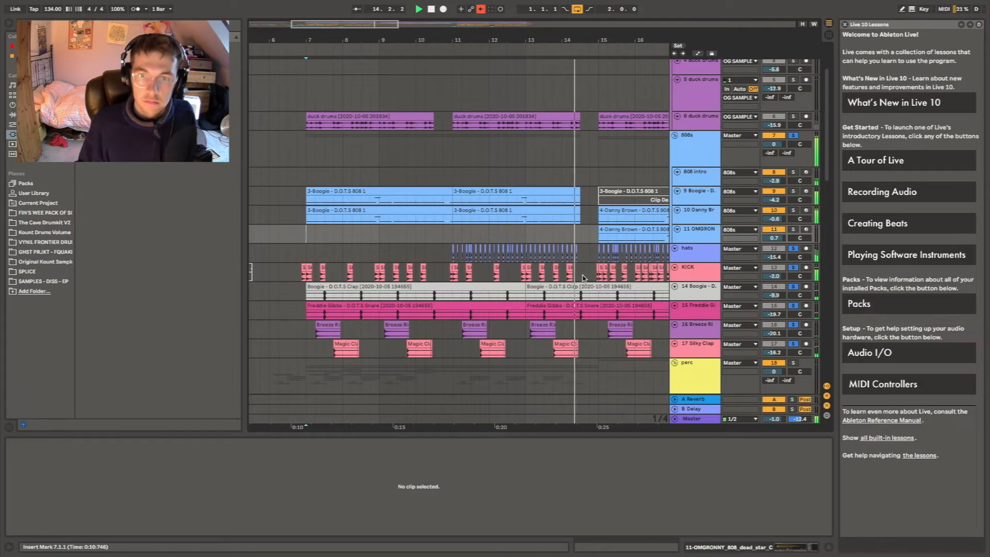
pyautogui.click(794, 249)
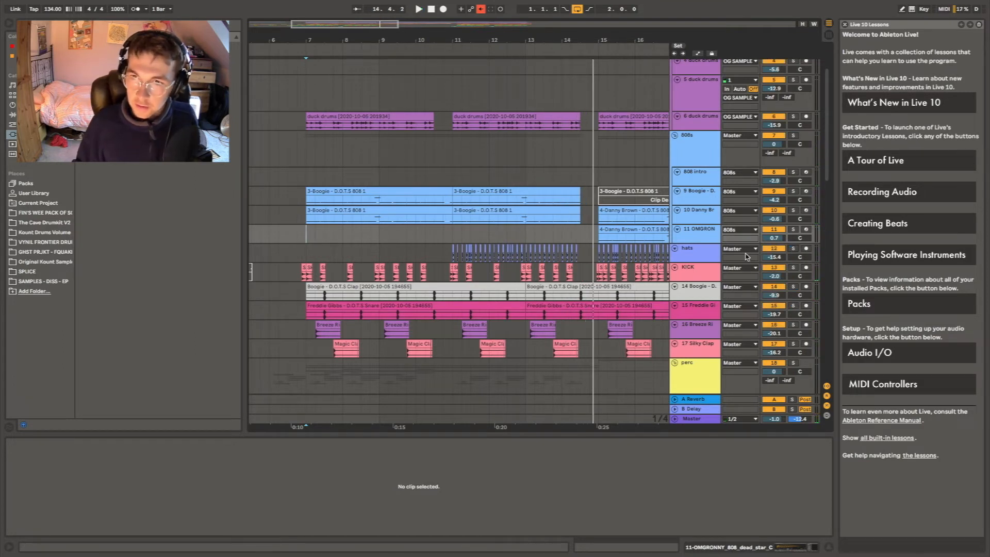
# Place the insert marker at 14.3.1 on the 4 duck drums track, where the duck drums clips above it end
pyautogui.scroll(3, 576, 186)
pyautogui.hscroll(-2, 575, 186)
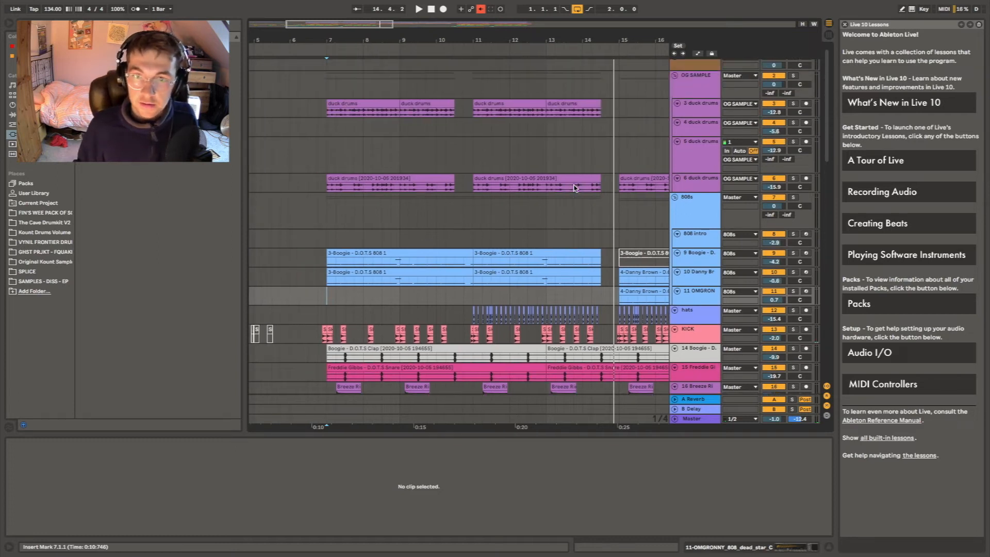
pyautogui.hscroll(4, 572, 188)
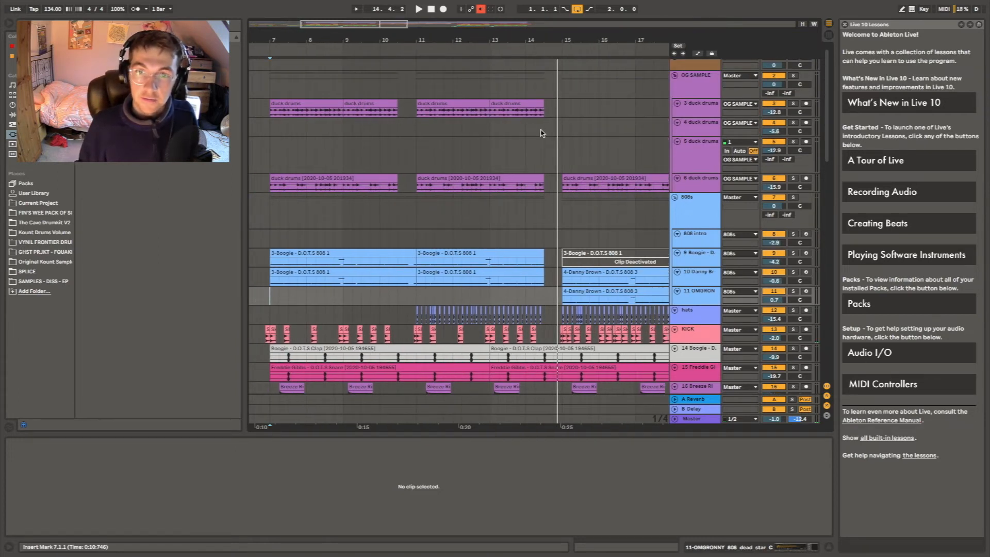
pyautogui.click(545, 96)
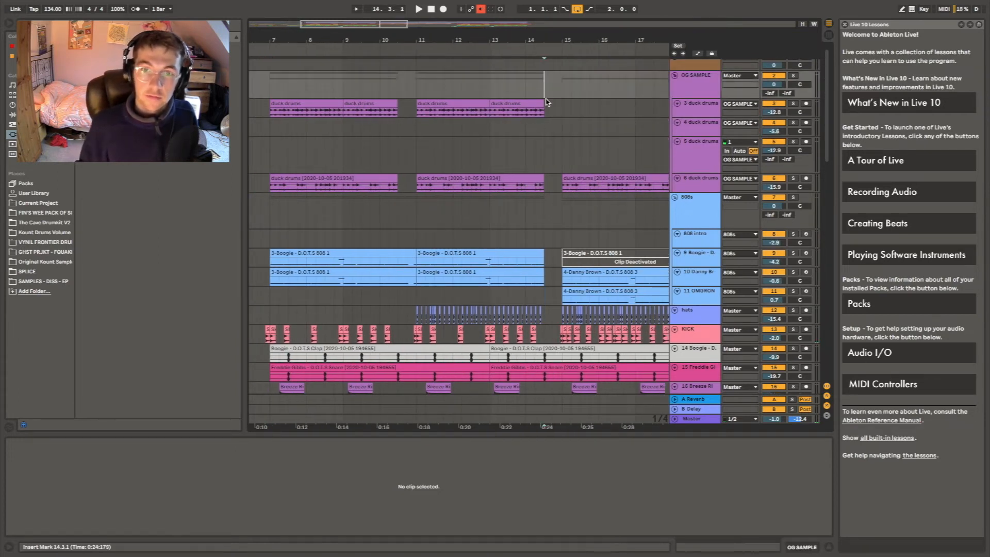
pyautogui.click(545, 124)
# Check the track endings at the 14.3.1 break and open the second Good Party Ambience clip where it ends
pyautogui.scroll(-3, 554, 266)
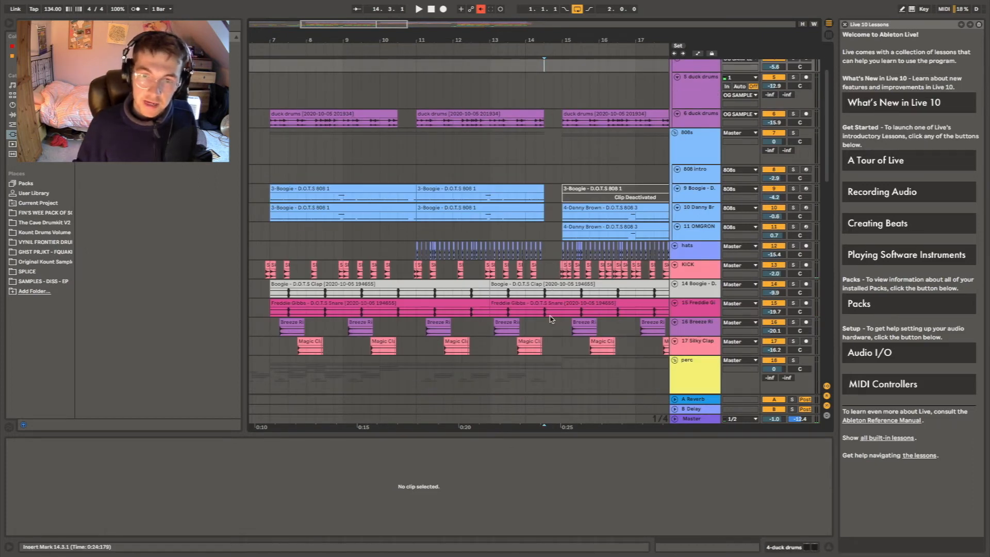
pyautogui.scroll(-15, 522, 295)
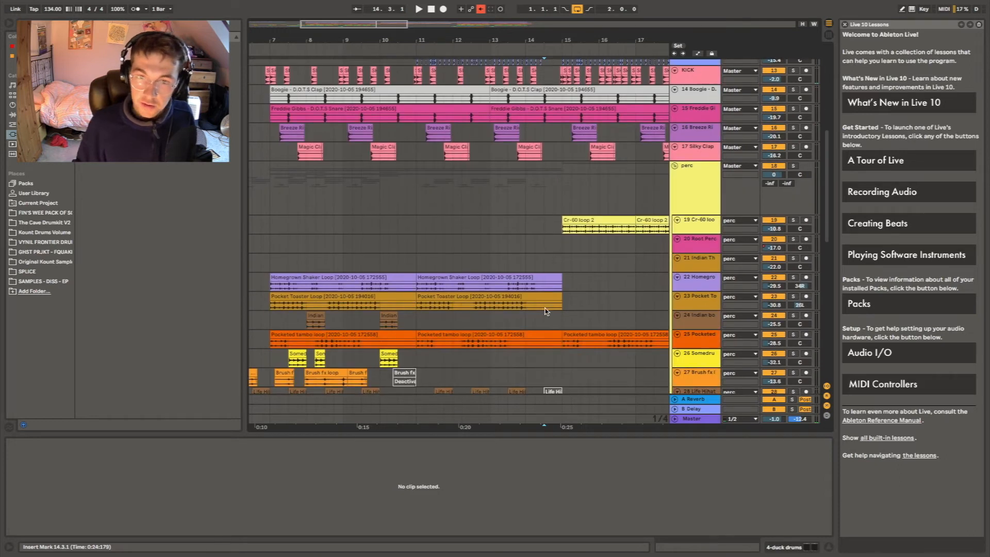
pyautogui.scroll(-4, 564, 335)
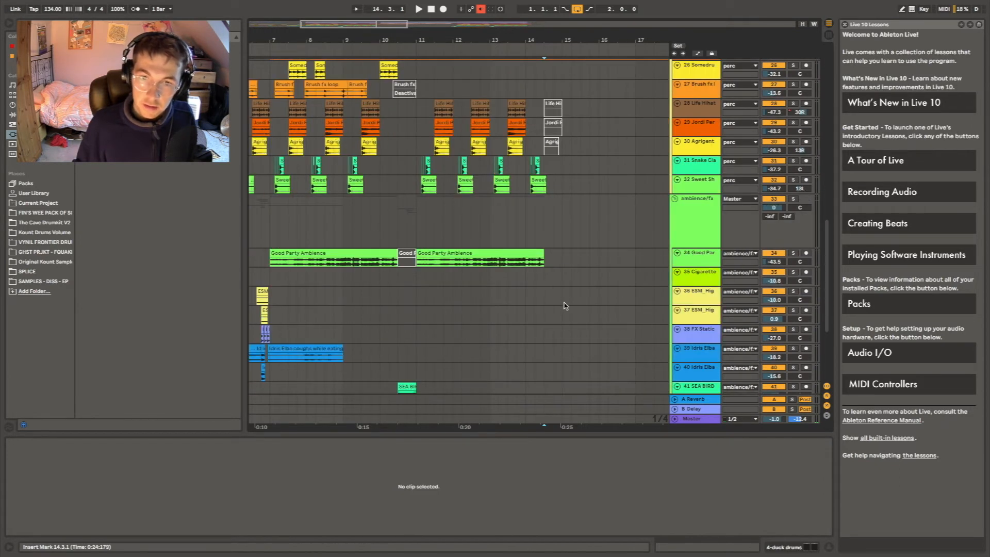
pyautogui.click(545, 260)
pyautogui.keyDown('ctrl'); pyautogui.scroll(6, 545, 260); pyautogui.keyUp('ctrl')
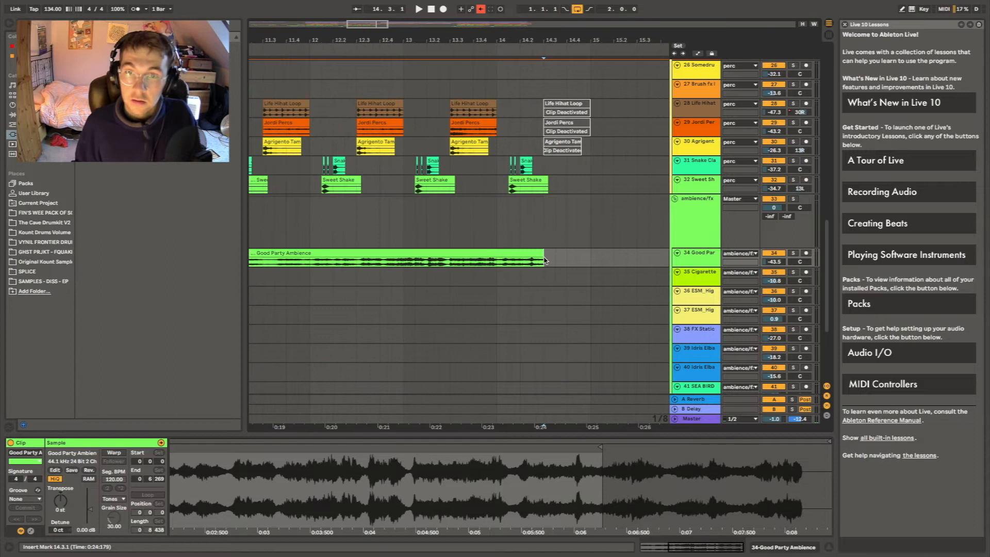
pyautogui.keyDown('ctrl'); pyautogui.scroll(-8, 546, 260); pyautogui.keyUp('ctrl')
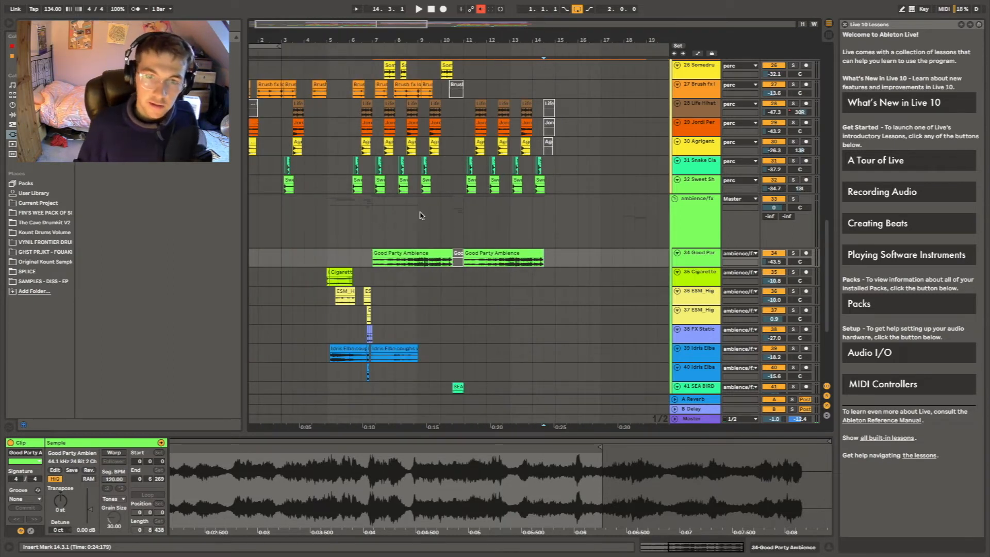
# Play the full arrangement from bar 11 and examine the 808, drum and percussion tracks through the change at bar 15
pyautogui.scroll(10, 510, 186)
pyautogui.click(464, 152)
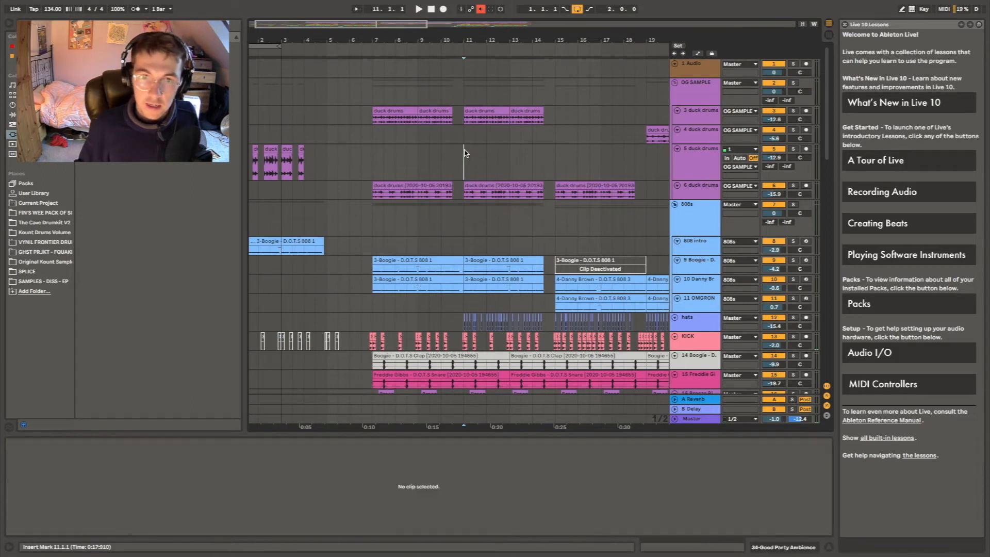
pyautogui.press('space')
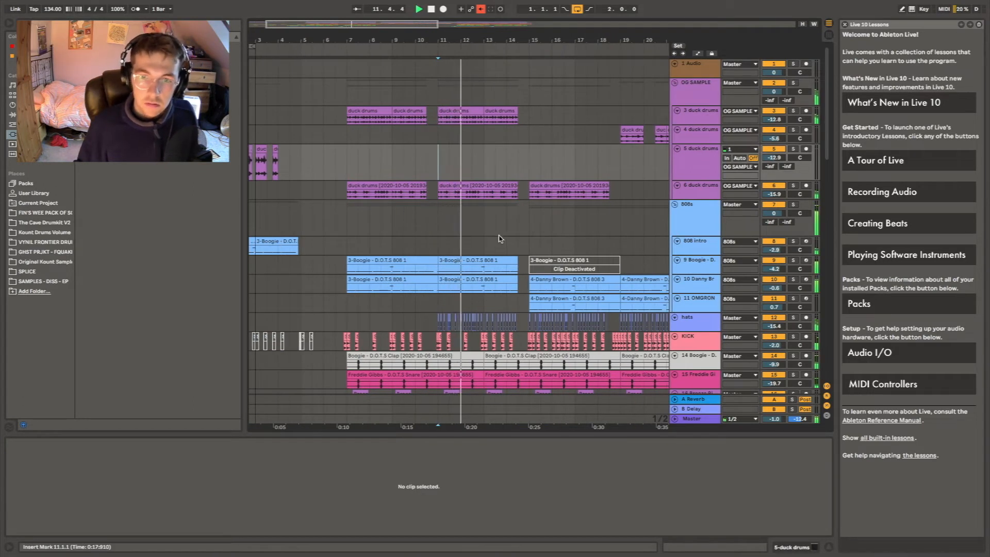
pyautogui.scroll(-8, 499, 238)
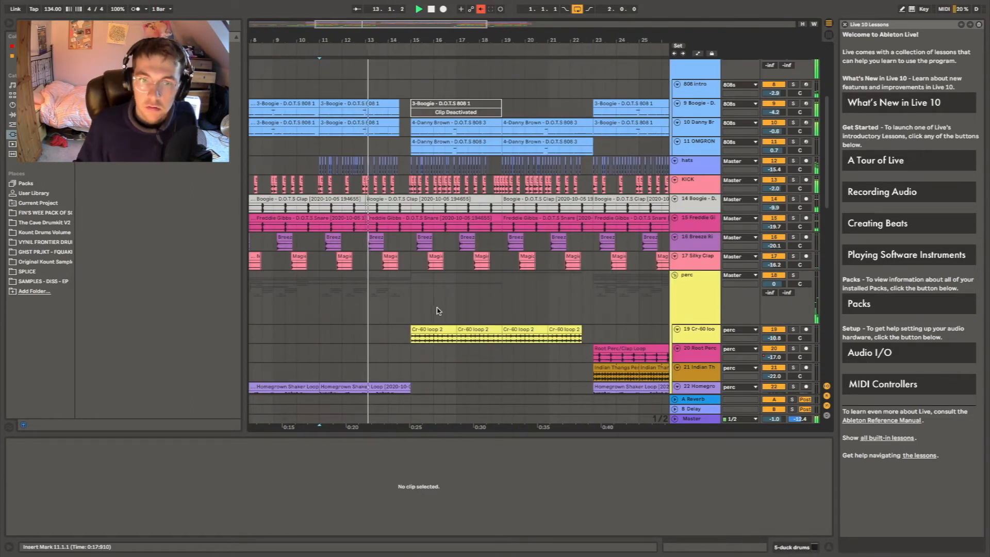
pyautogui.scroll(-1, 420, 274)
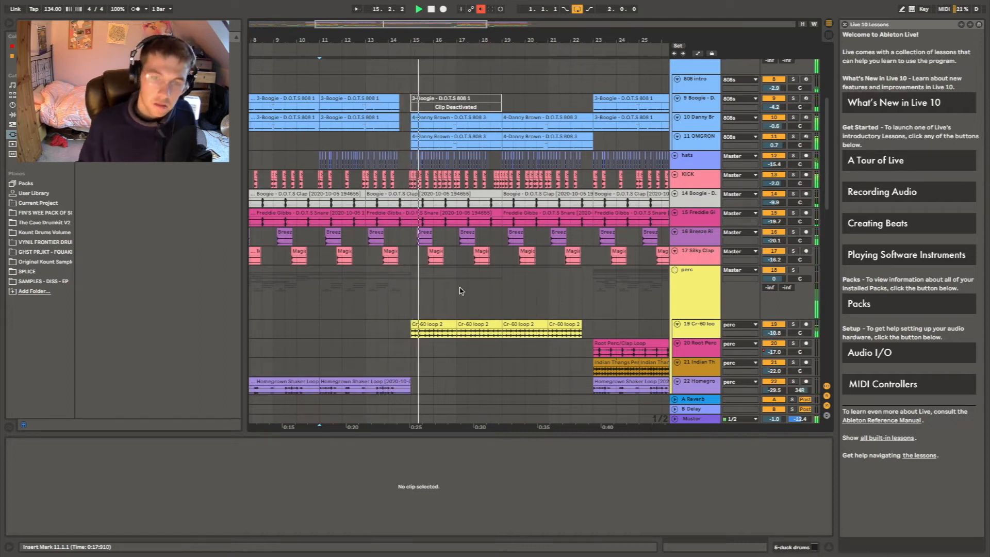
pyautogui.scroll(-5, 460, 289)
pyautogui.hscroll(-3, 460, 291)
pyautogui.scroll(5, 460, 290)
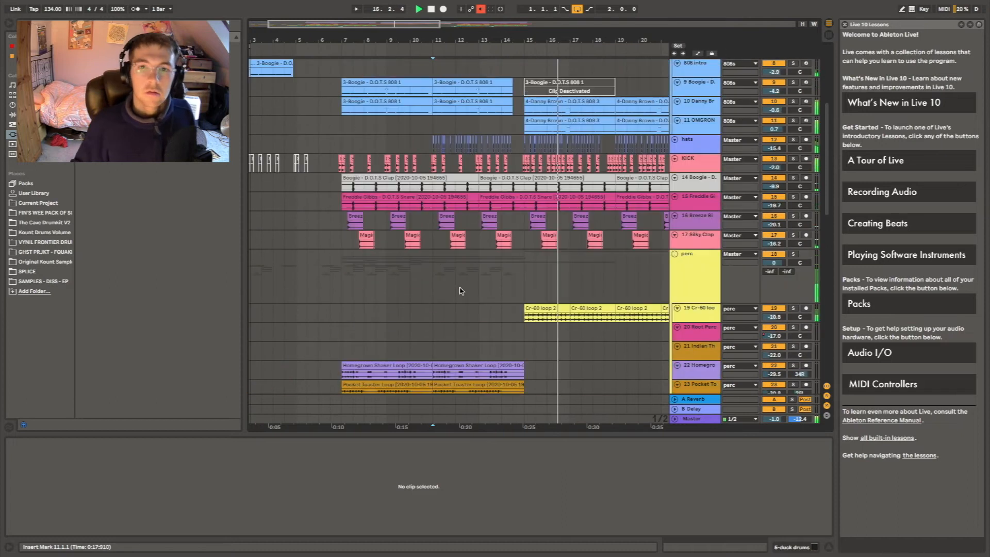
pyautogui.scroll(-3, 433, 239)
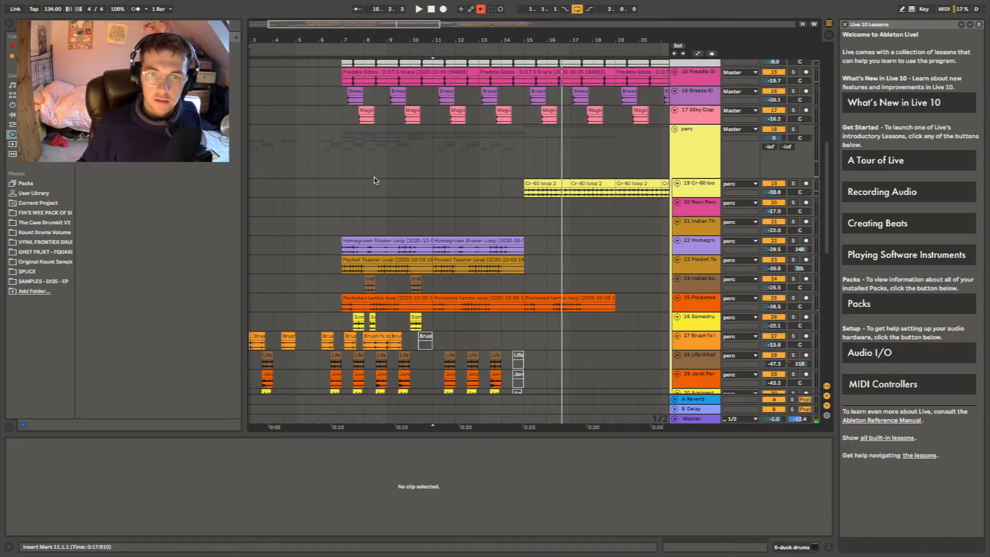
# Play the arrangement from 8.3.1 while reviewing the perc and ambience/fx tracks around bar 10
pyautogui.click(375, 180)
pyautogui.press('space')
pyautogui.hscroll(-2, 458, 200)
pyautogui.scroll(-3, 458, 200)
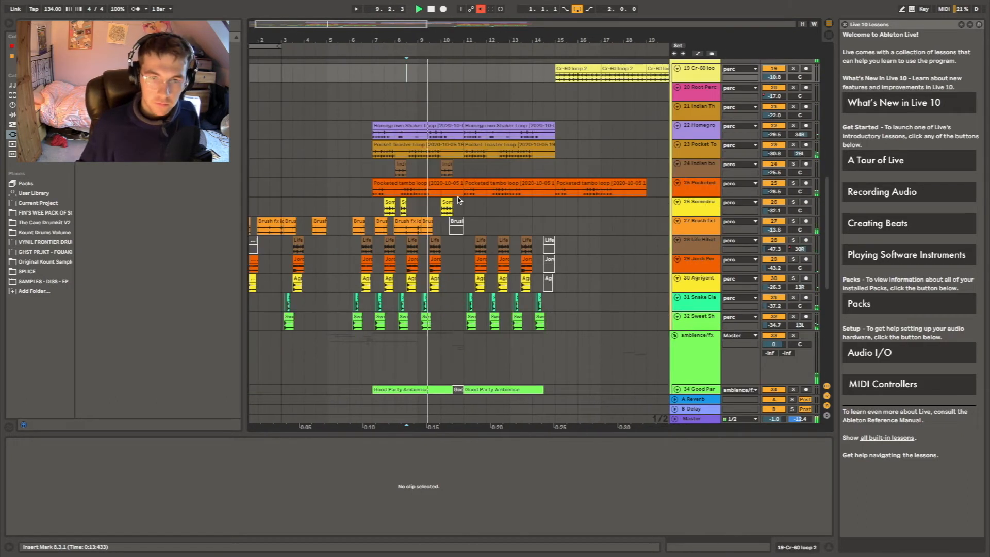
pyautogui.scroll(-7, 464, 216)
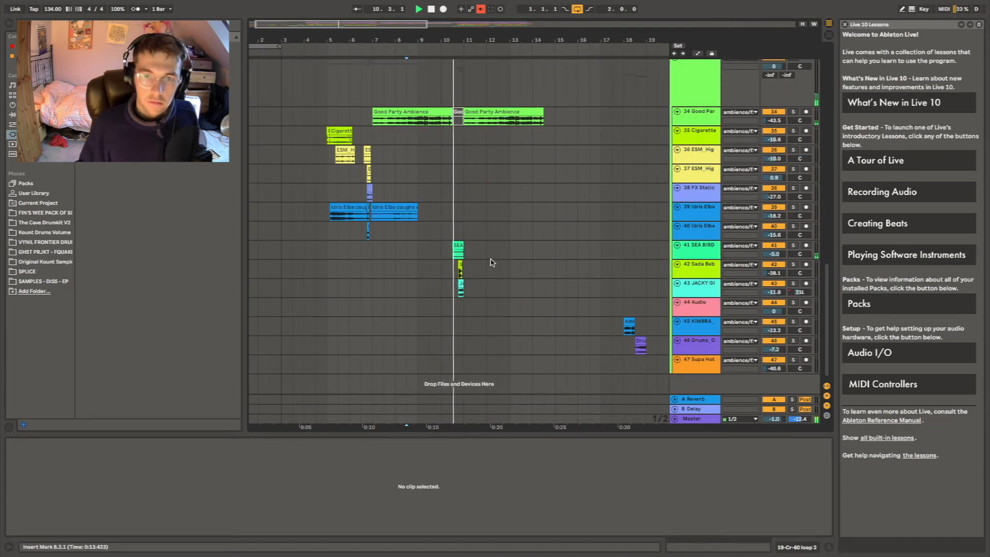
# Solo the 41 SEA BIRDS AMBIENCE track and open its clip at 10.3.1
pyautogui.click(452, 258)
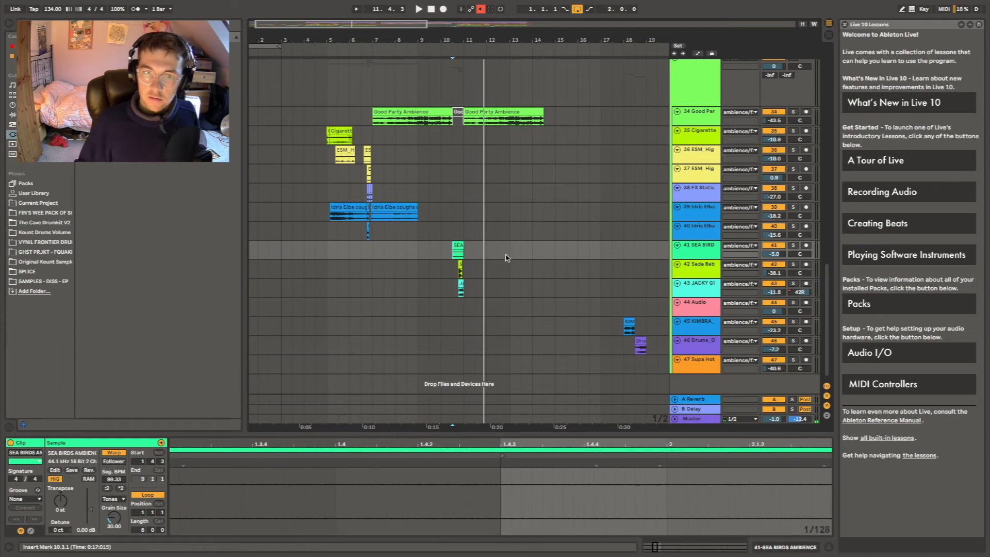
pyautogui.click(438, 250)
pyautogui.press('space')
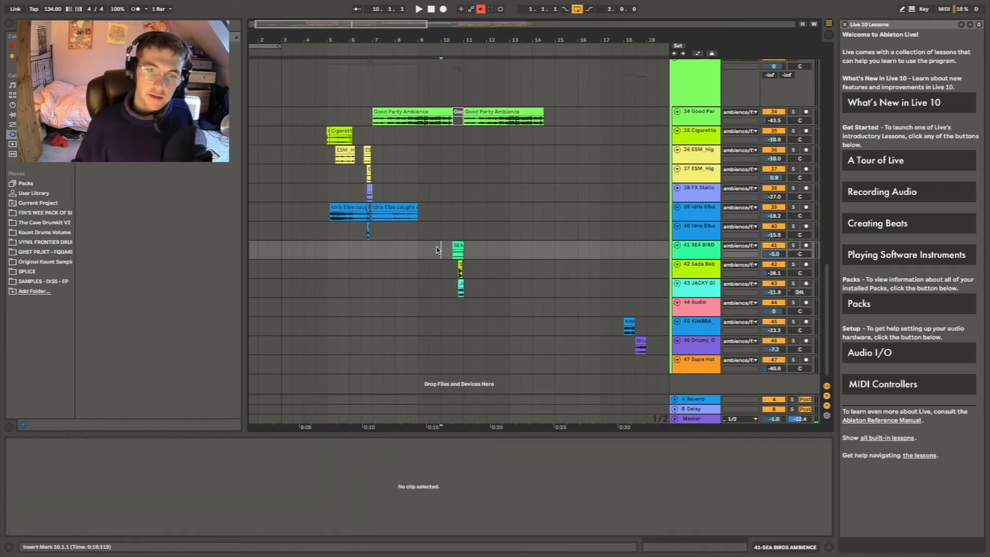
pyautogui.click(793, 246)
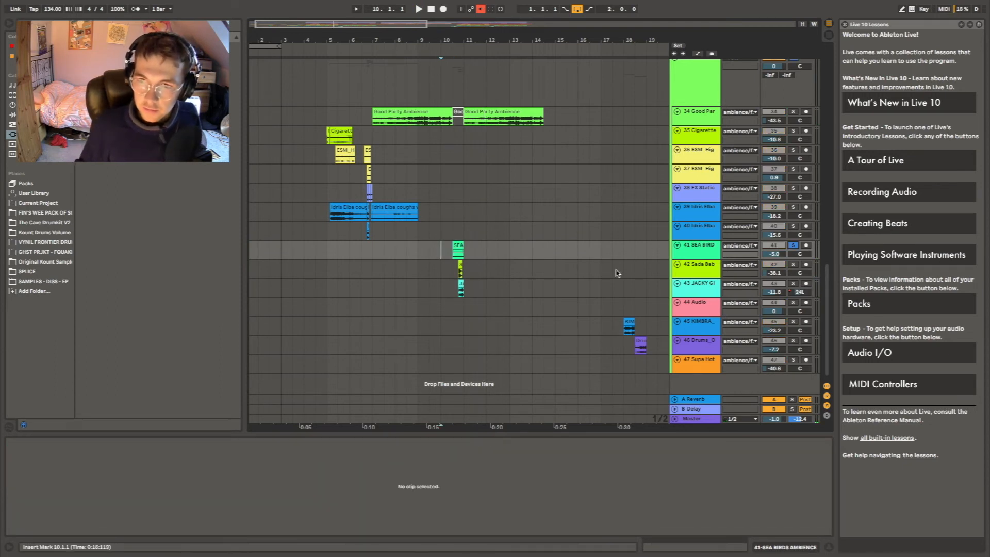
pyautogui.click(454, 255)
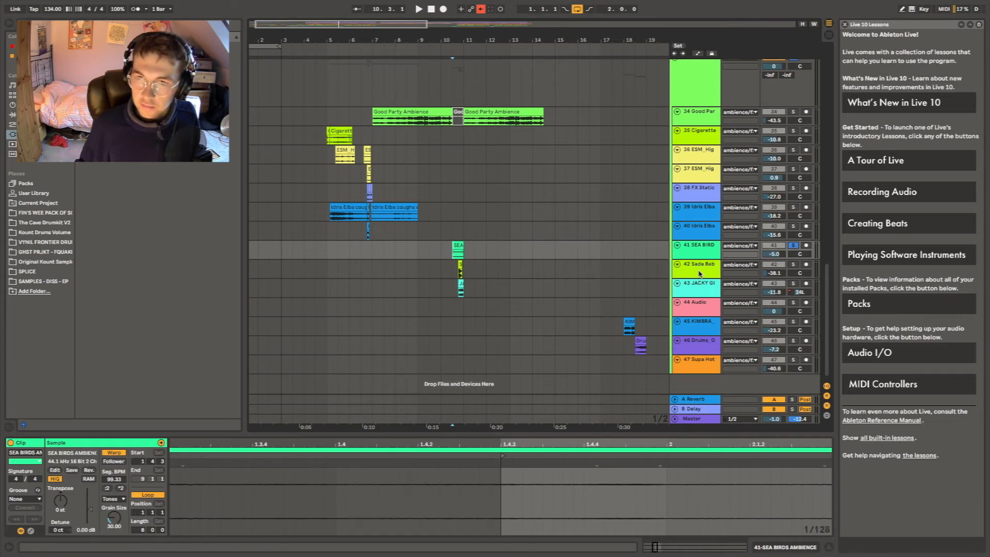
# Select tracks 41 to 43 and increase their heights together to show the clips larger
pyautogui.click(698, 249)
pyautogui.keyDown('shift'); pyautogui.click(697, 276); pyautogui.keyUp('shift')
pyautogui.keyDown('shift'); pyautogui.click(697, 289); pyautogui.keyUp('shift')
pyautogui.moveTo(695, 298); pyautogui.dragTo(696, 323)
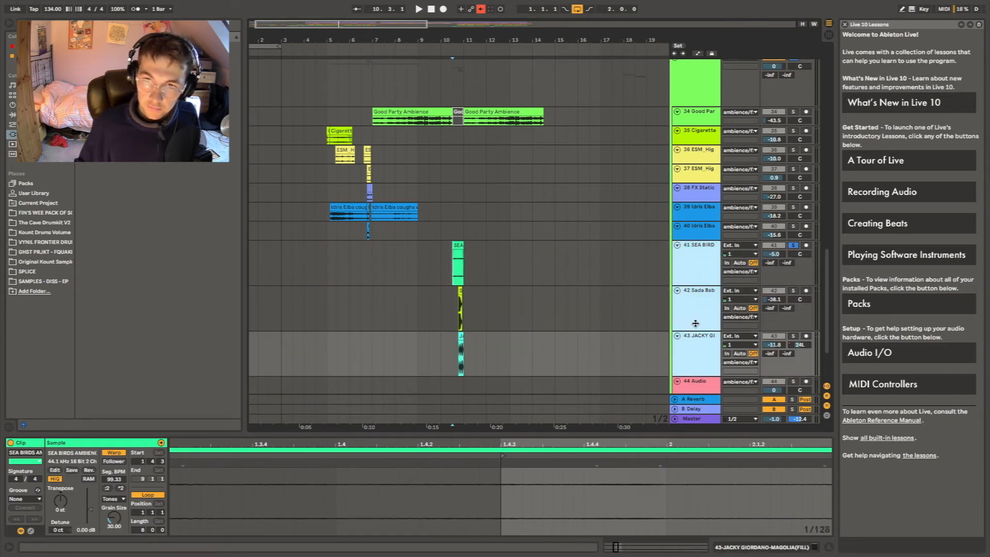
# Audition the SEA BIRDS clip from 10.3.1, add tracks 42 and 43 to the solo, and play all three
pyautogui.click(454, 274)
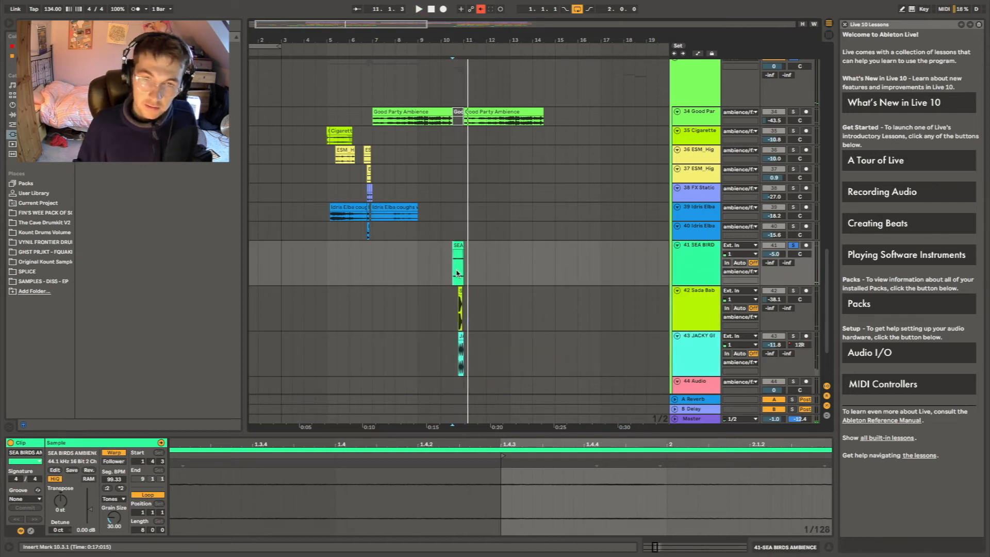
pyautogui.click(454, 295)
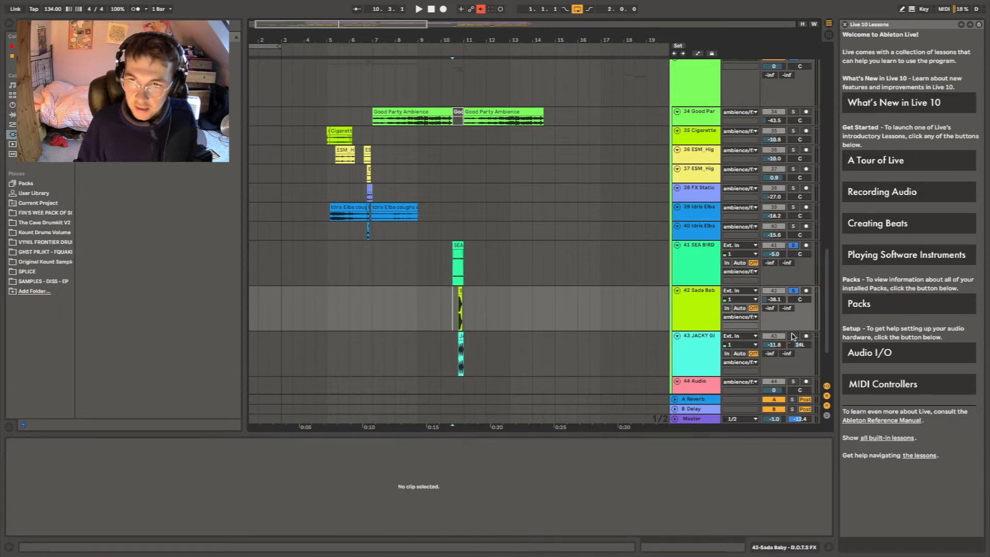
pyautogui.click(453, 265)
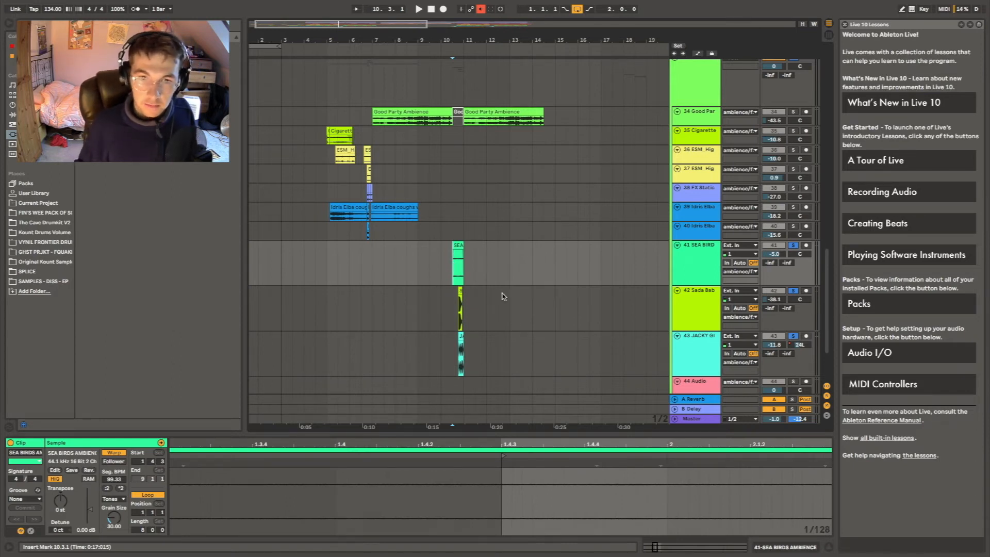
pyautogui.press('space')
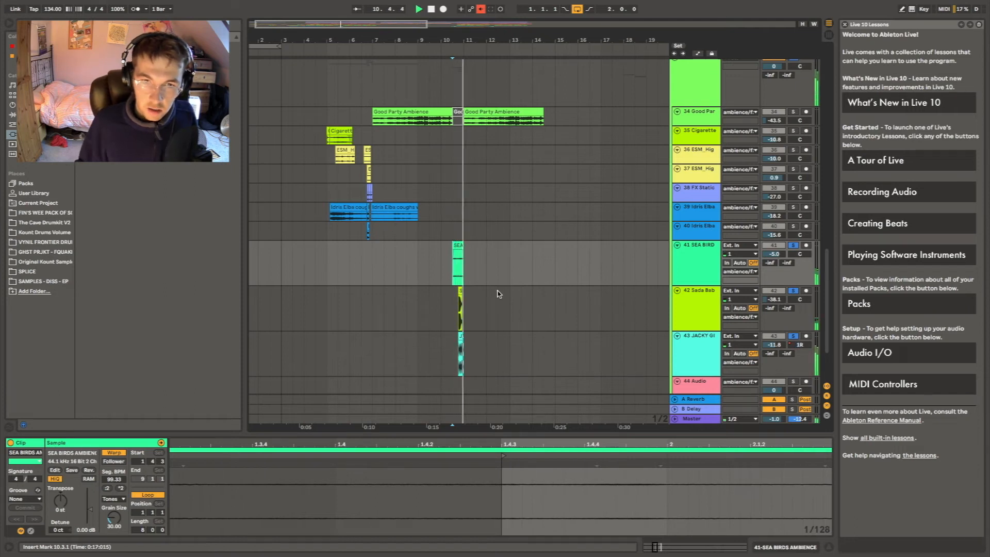
# Review the EchoBoy plug-in settings on track 43 and close its window
pyautogui.click(686, 350)
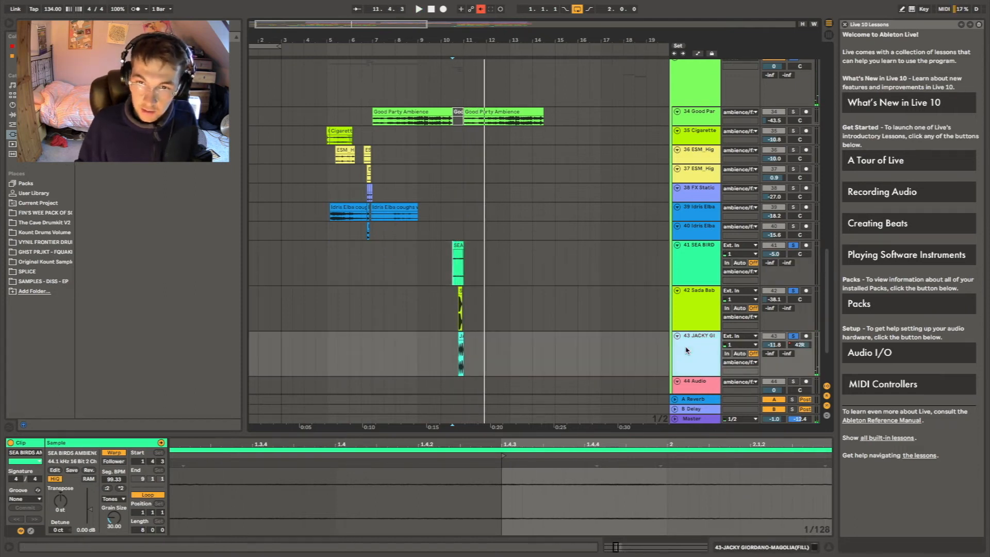
pyautogui.click(34, 442)
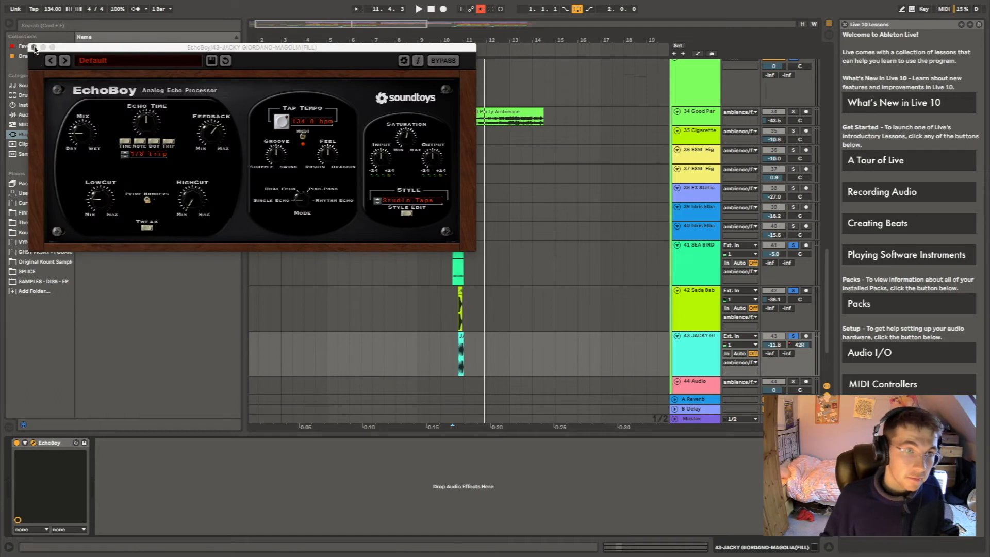
pyautogui.click(34, 47)
# Clear the solos and play the full arrangement from bar 7, reviewing the ambience/fx, perc and drum tracks
pyautogui.click(794, 336)
pyautogui.press('space')
pyautogui.click(417, 261)
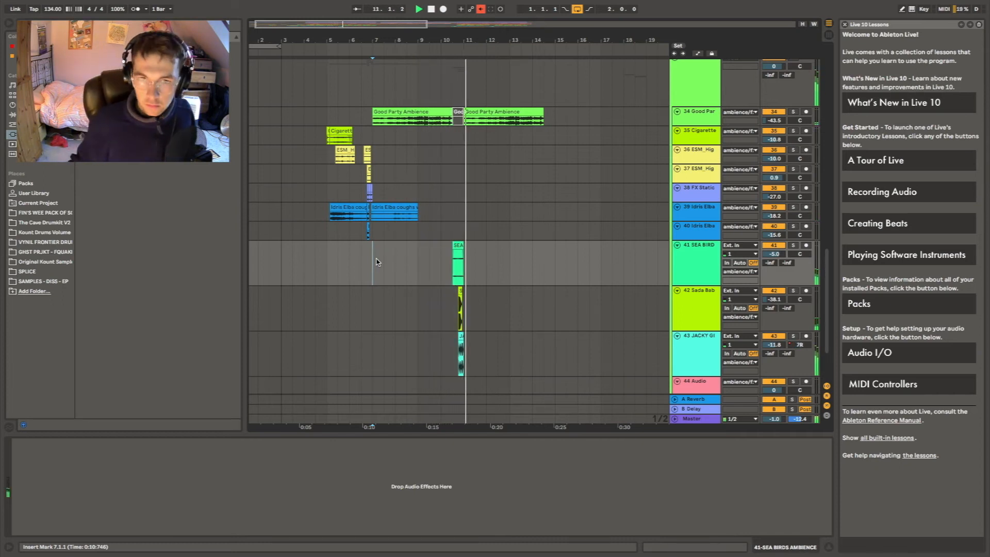
pyautogui.scroll(5, 600, 197)
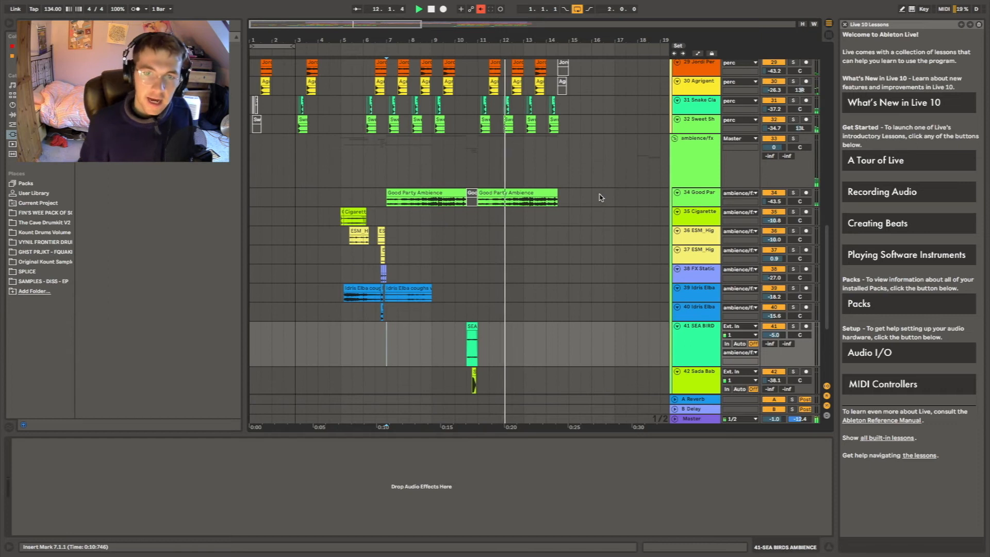
pyautogui.scroll(3, 599, 197)
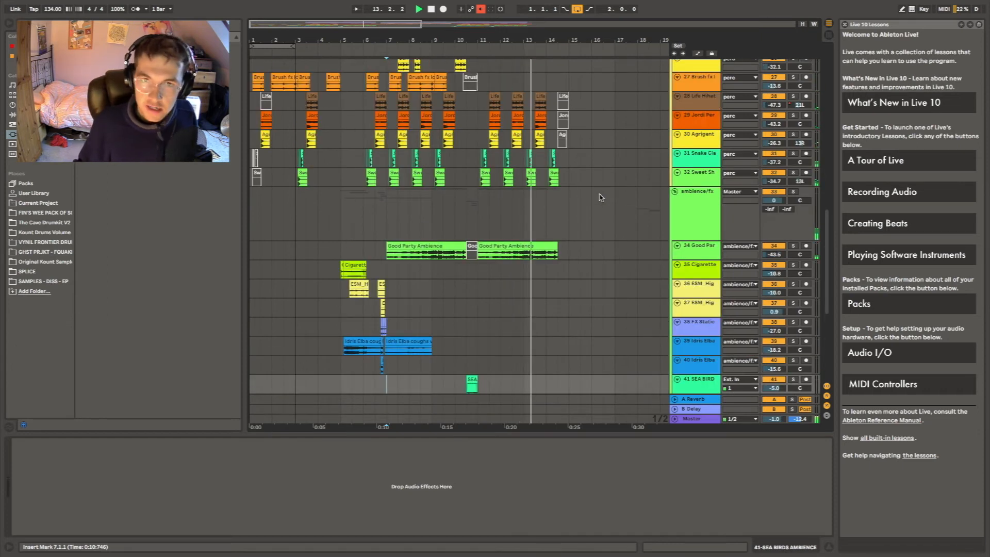
pyautogui.scroll(7, 599, 197)
pyautogui.scroll(4, 599, 197)
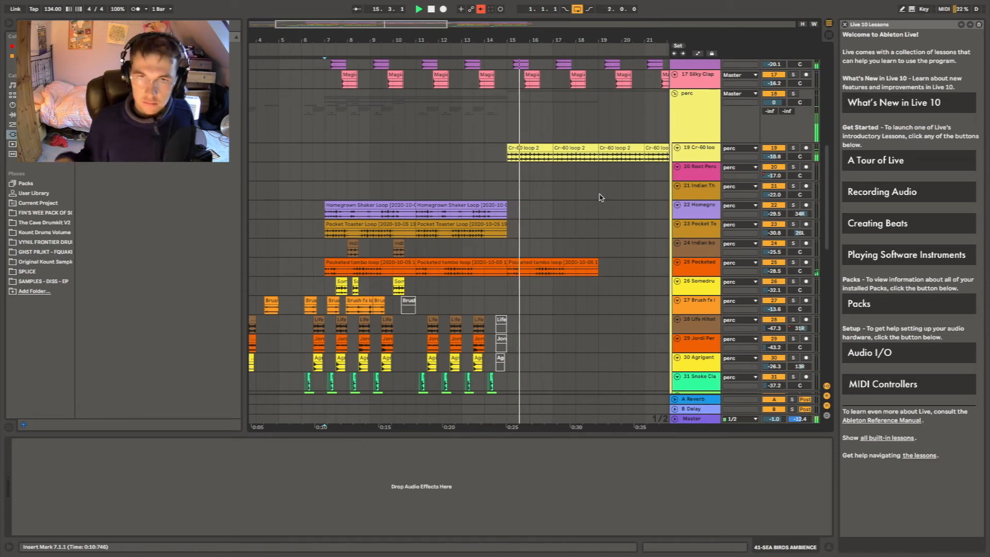
pyautogui.scroll(7, 599, 197)
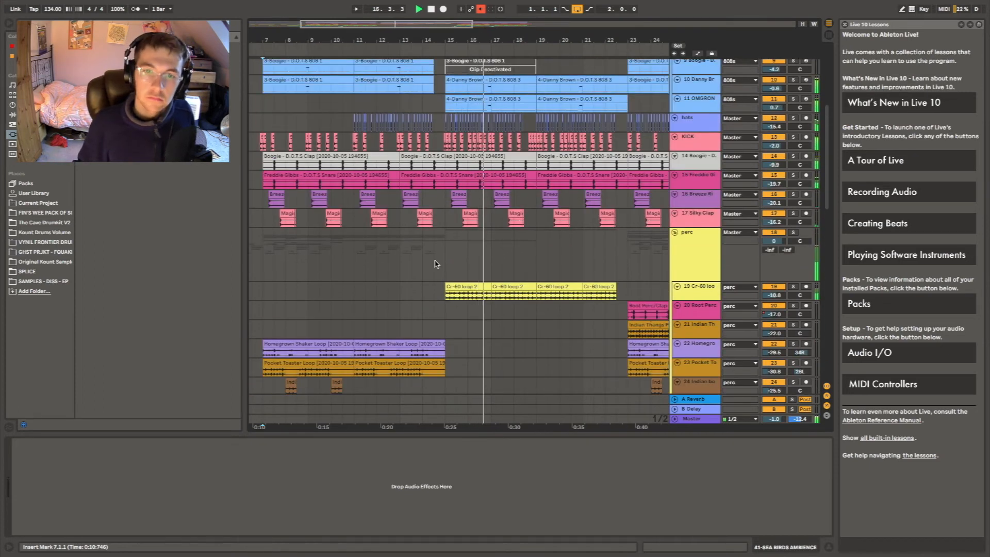
# Solo the Cr-60 loop track, play it from bar 15, and review the Cr-60 loop 2 clip settings
pyautogui.click(434, 251)
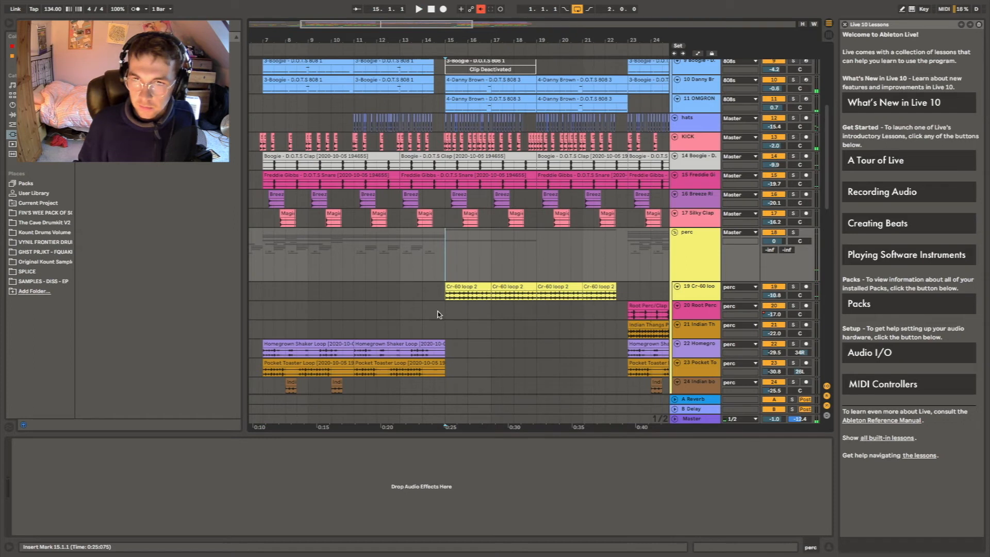
pyautogui.scroll(-8, 439, 314)
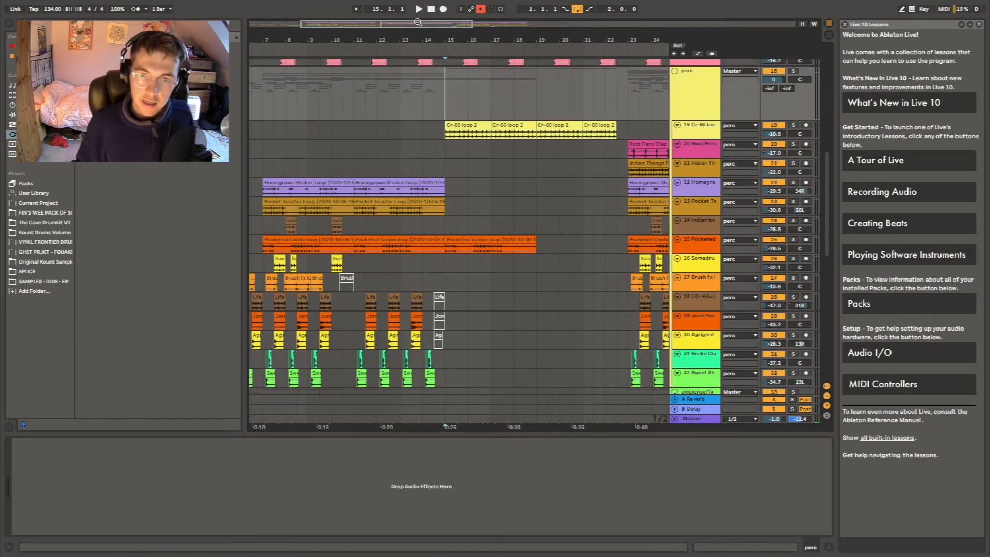
pyautogui.click(628, 129)
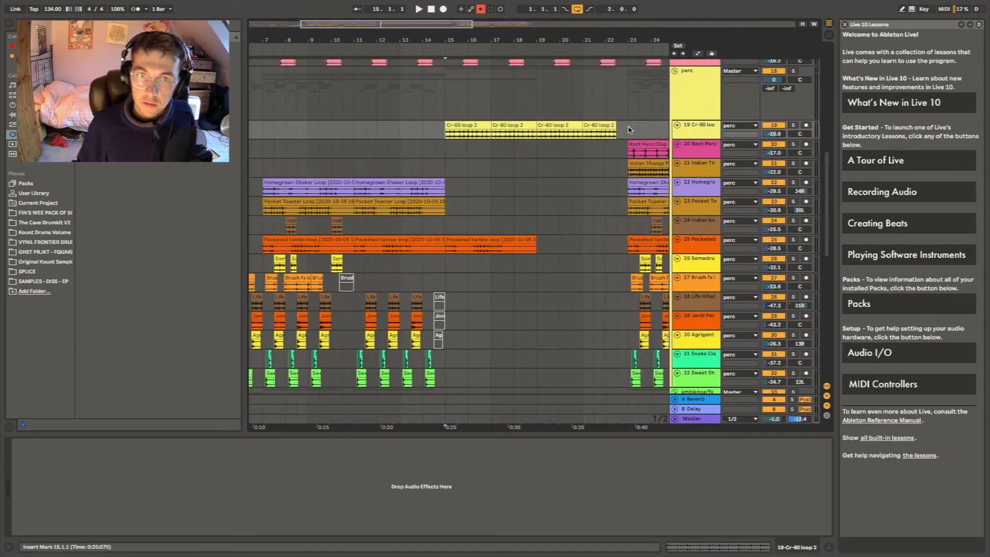
pyautogui.click(793, 126)
pyautogui.press('space')
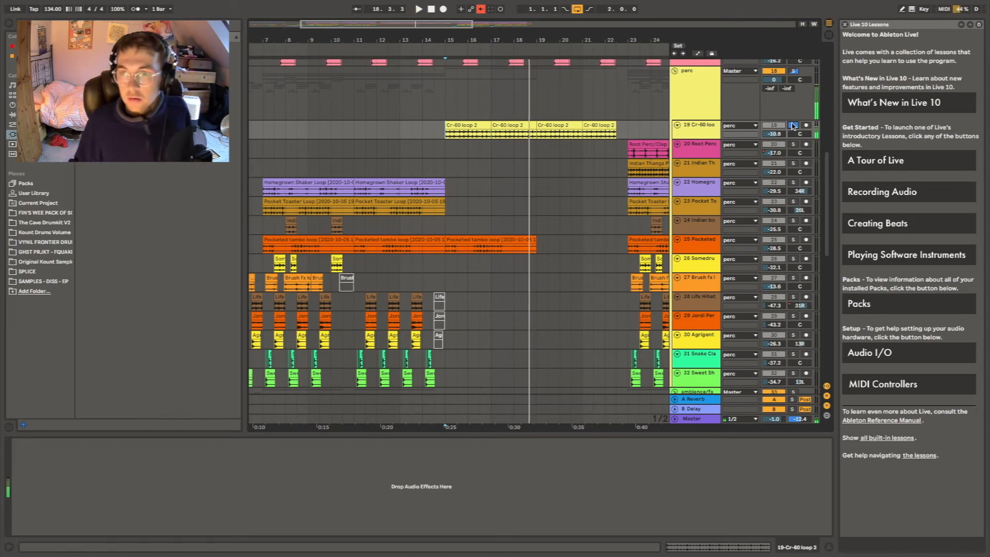
pyautogui.press('space')
pyautogui.doubleClick(482, 122)
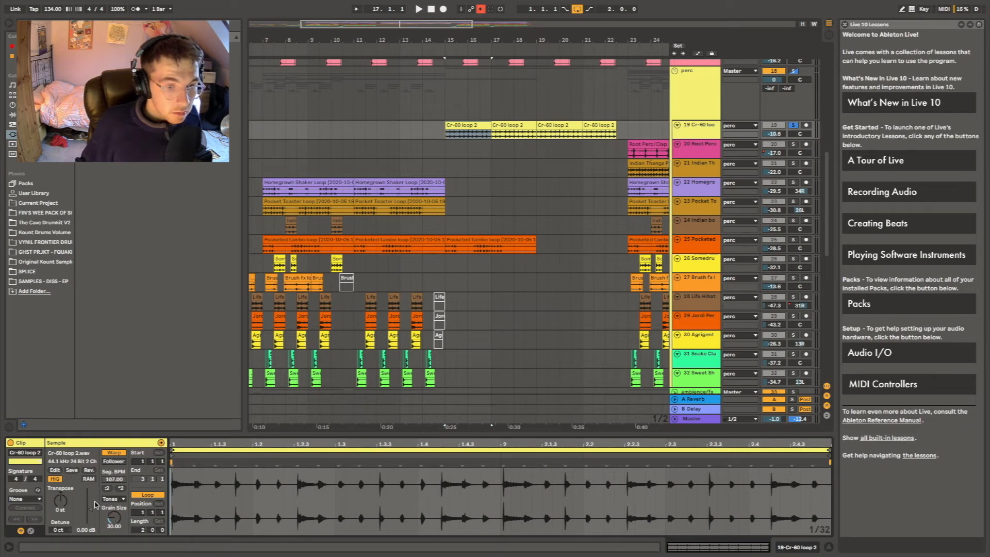
pyautogui.click(441, 142)
# Audition the OMGRONNY 808 on track 11 by itself from bar 15
pyautogui.scroll(9, 443, 145)
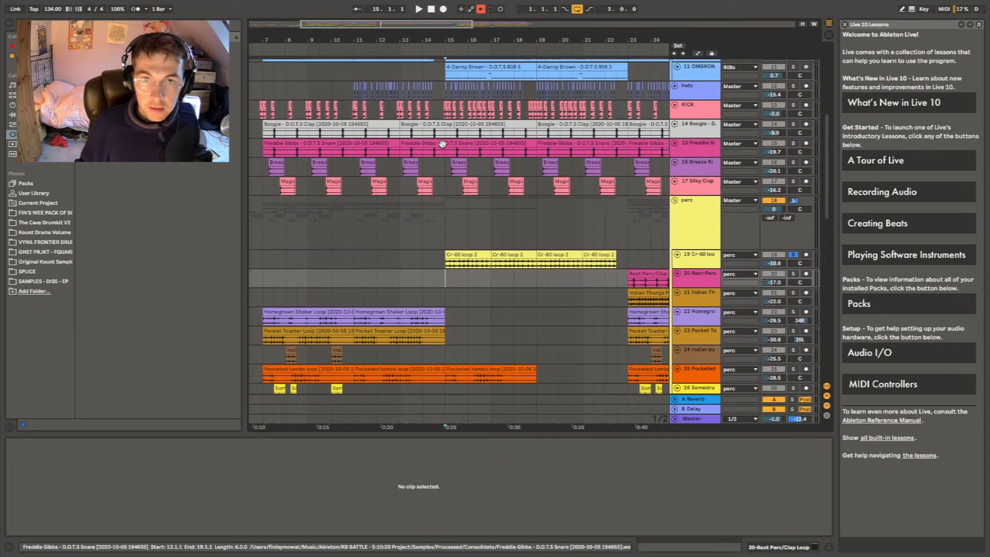
pyautogui.click(443, 144)
pyautogui.click(442, 107)
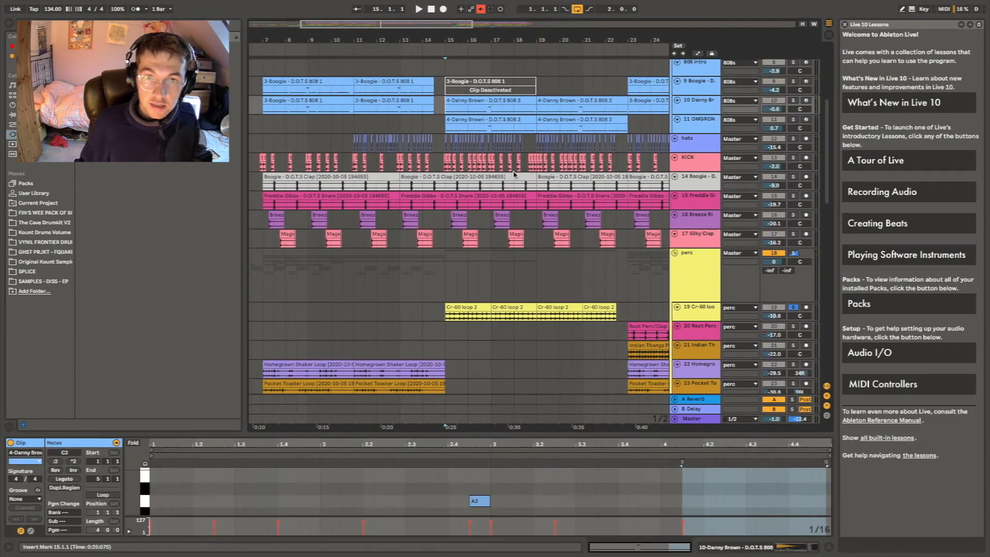
pyautogui.press('+')
pyautogui.press('+')
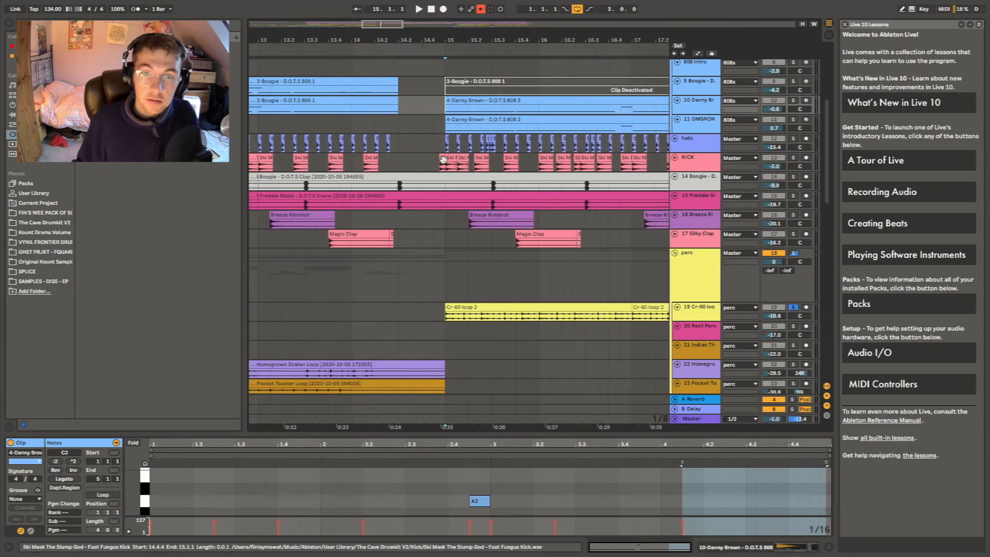
pyautogui.click(447, 166)
pyautogui.scroll(3, 761, 128)
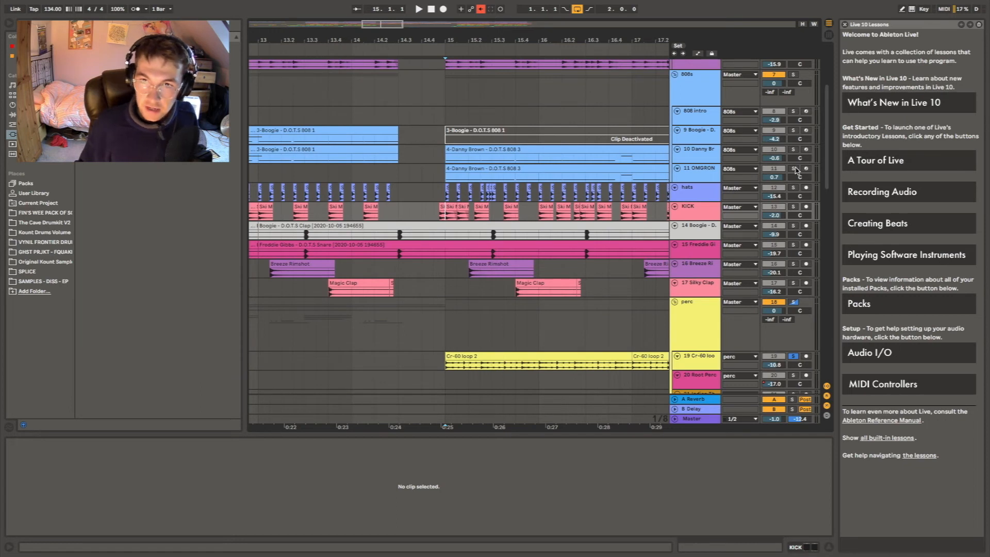
pyautogui.press('space')
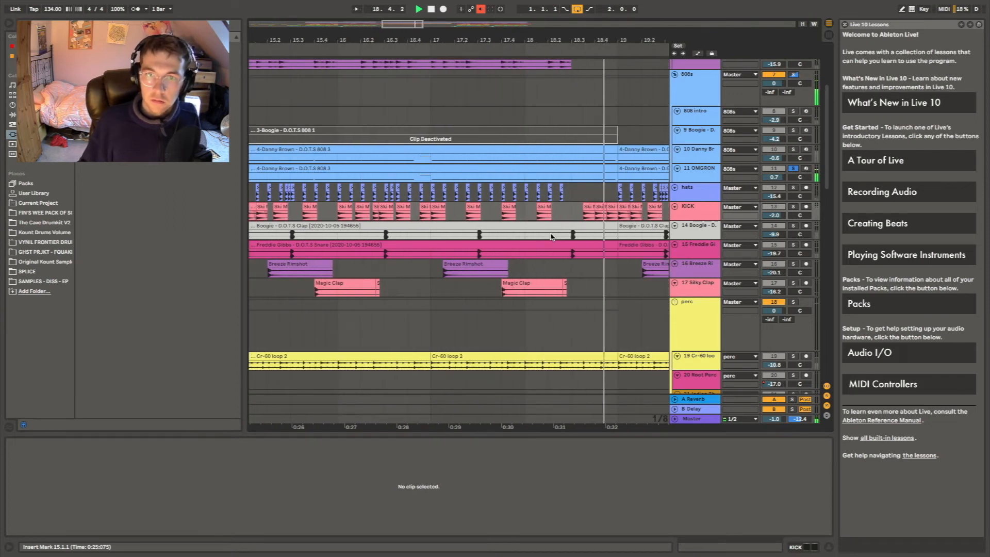
pyautogui.press('space')
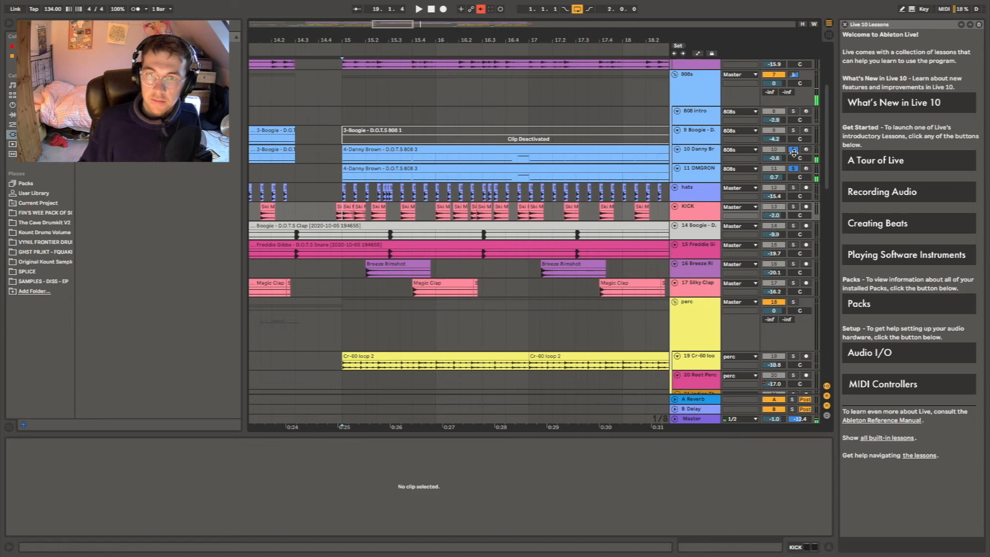
# Play the Danny Brown 808 on track 10 together with track 11 from bar 15, and clear the 808 solos
pyautogui.click(339, 156)
pyautogui.press('space')
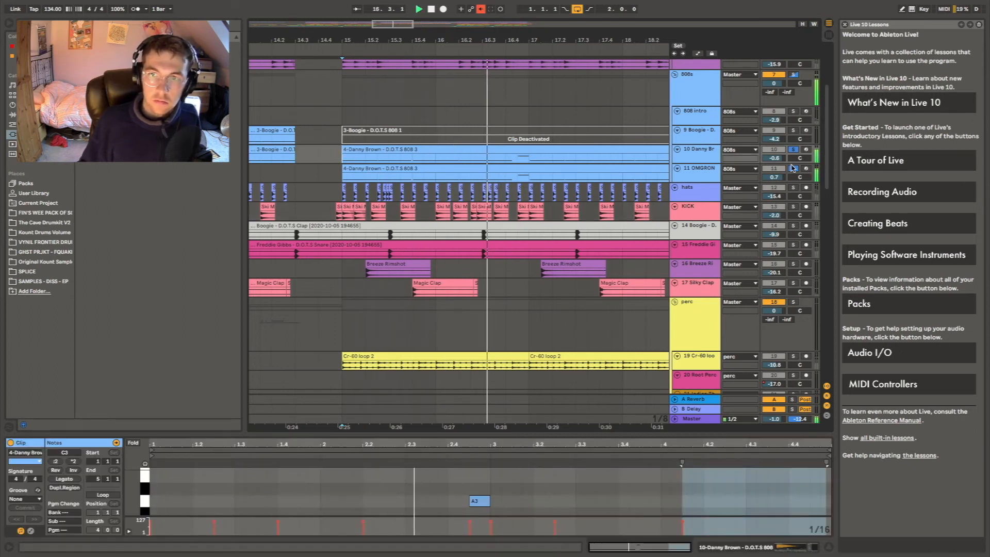
pyautogui.press('space')
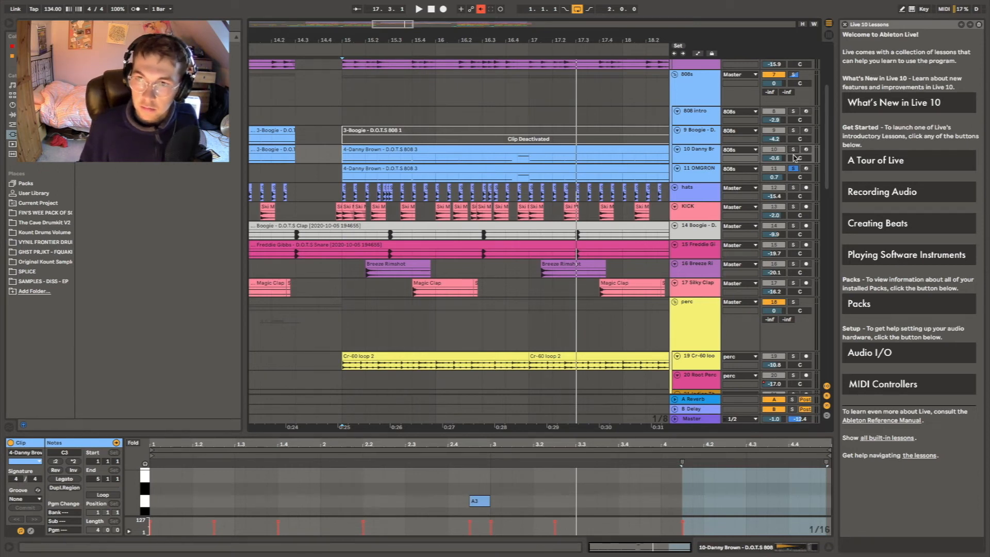
pyautogui.click(345, 177)
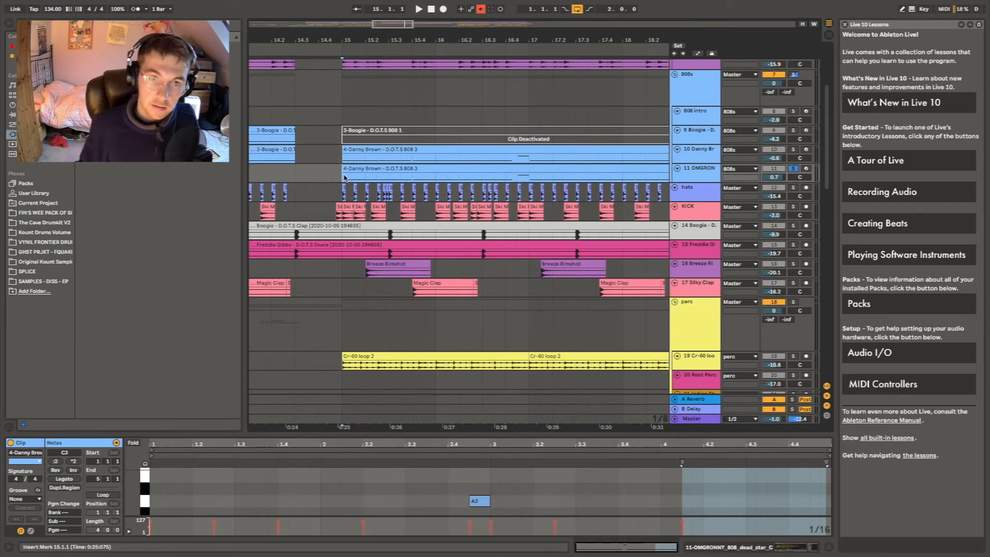
pyautogui.click(793, 168)
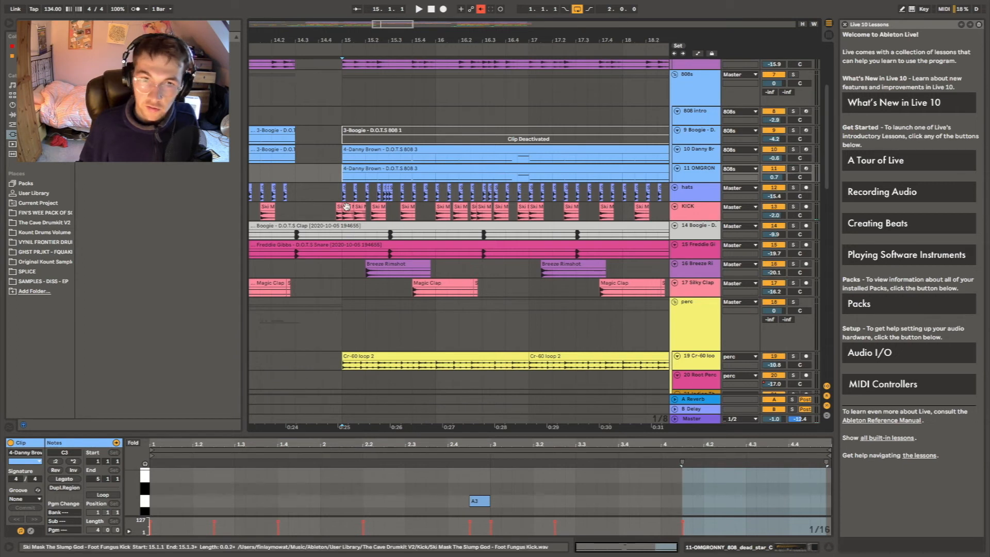
# Solo 808 tracks 10 and 11 with the hats, kick, clap, snare and rimshot tracks, and play them from bar 15
pyautogui.click(390, 197)
pyautogui.click(794, 207)
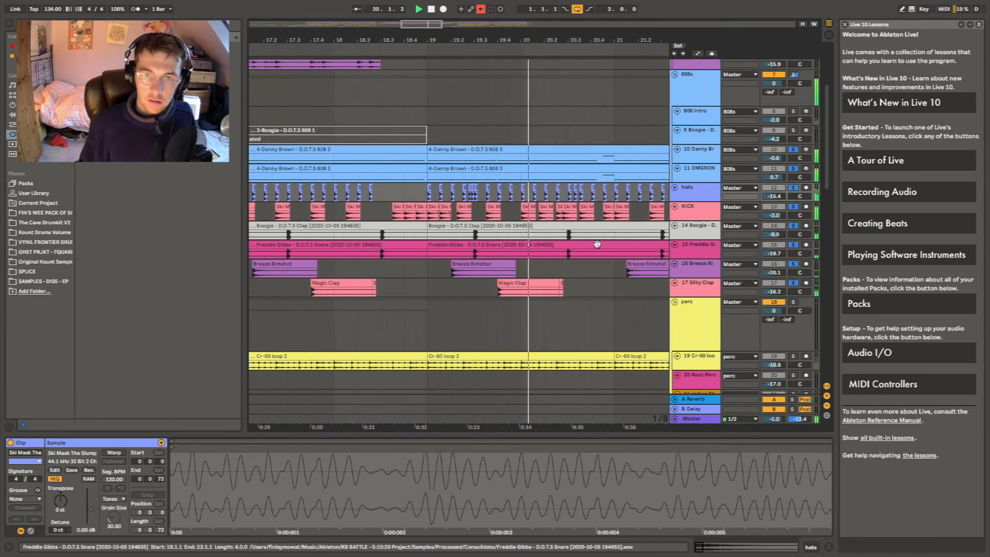
pyautogui.hscroll(2, 597, 244)
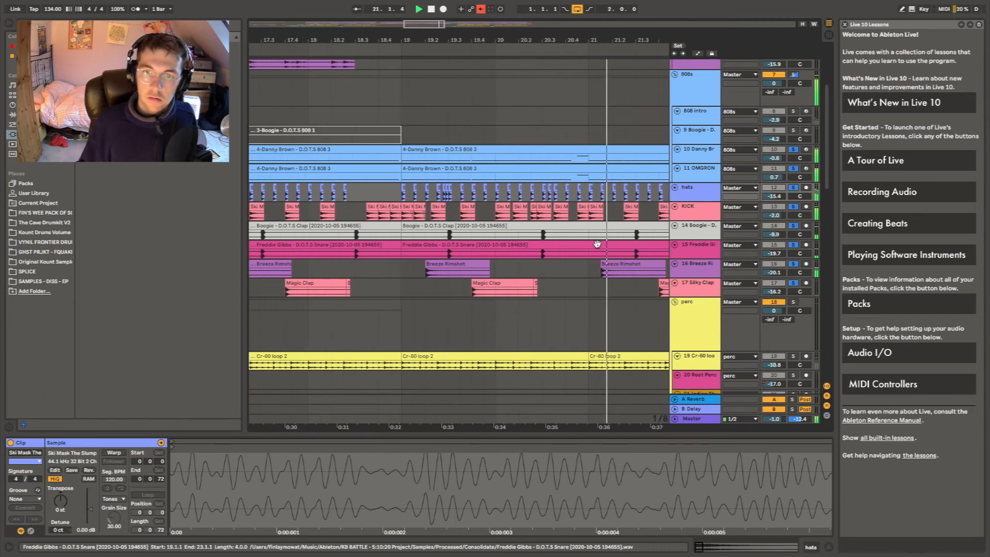
# Add the Cr-60 loop to the soloed drums and 808s, replay from bar 15, and look over the ambience/fx tracks
pyautogui.hscroll(-3, 382, 344)
pyautogui.hscroll(-5, 382, 344)
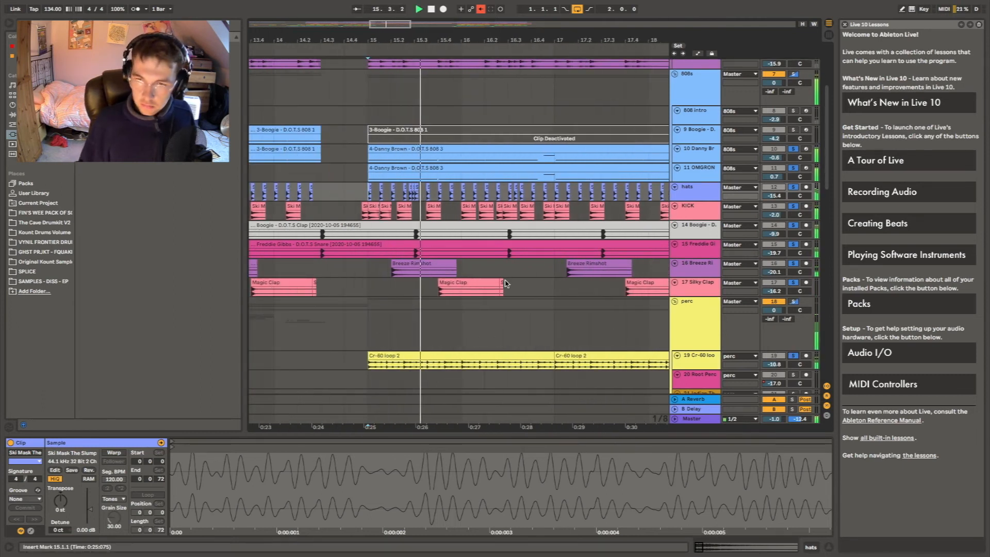
pyautogui.scroll(-5, 505, 283)
pyautogui.scroll(-10, 505, 283)
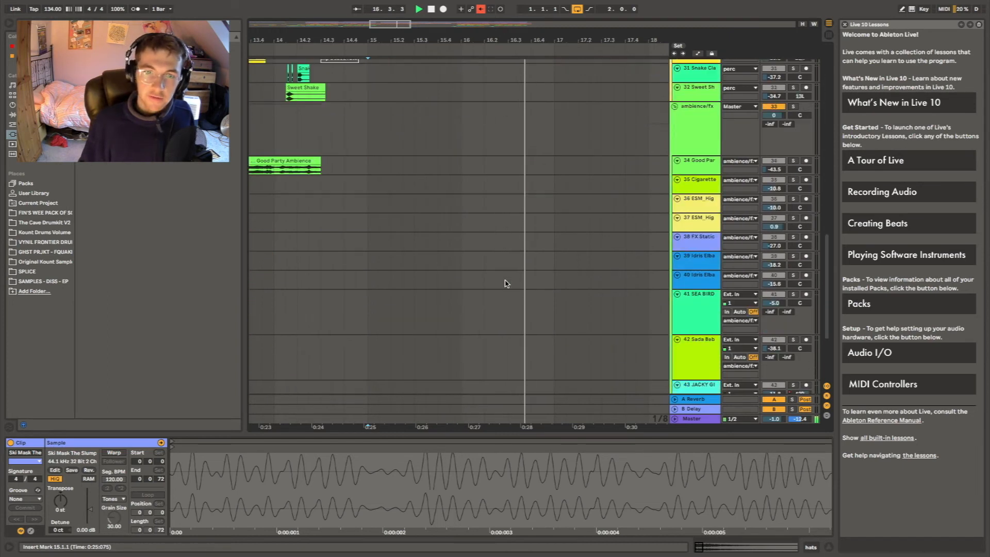
pyautogui.scroll(-5, 505, 283)
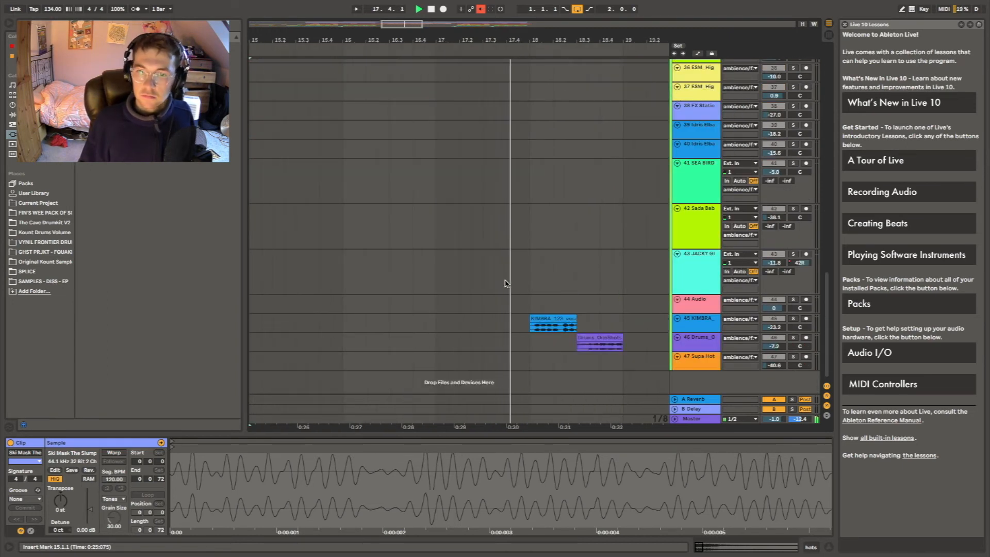
pyautogui.press('space')
pyautogui.scroll(20, 653, 294)
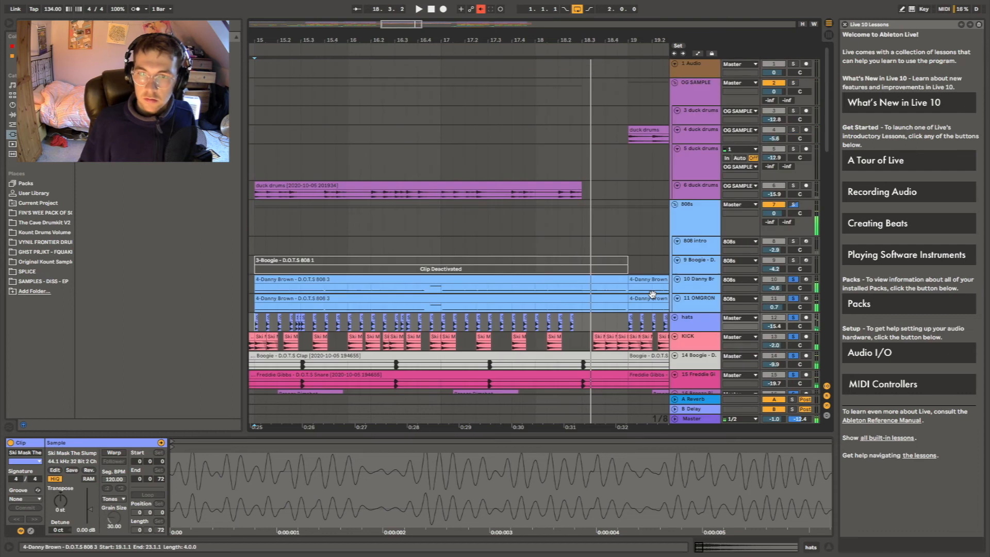
# Clear the solos and play the full arrangement from bar 15, reviewing the sample, 808, drum and ambience/fx tracks
pyautogui.press('space')
pyautogui.scroll(-2, 449, 221)
pyautogui.scroll(2, 448, 222)
pyautogui.hscroll(-1, 421, 222)
pyautogui.hscroll(-3, 420, 222)
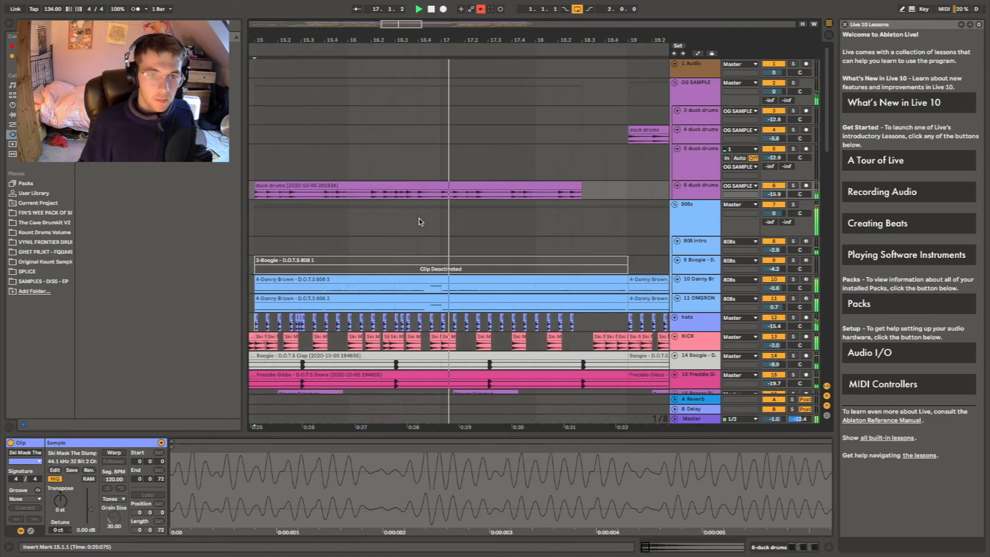
pyautogui.hscroll(4, 421, 223)
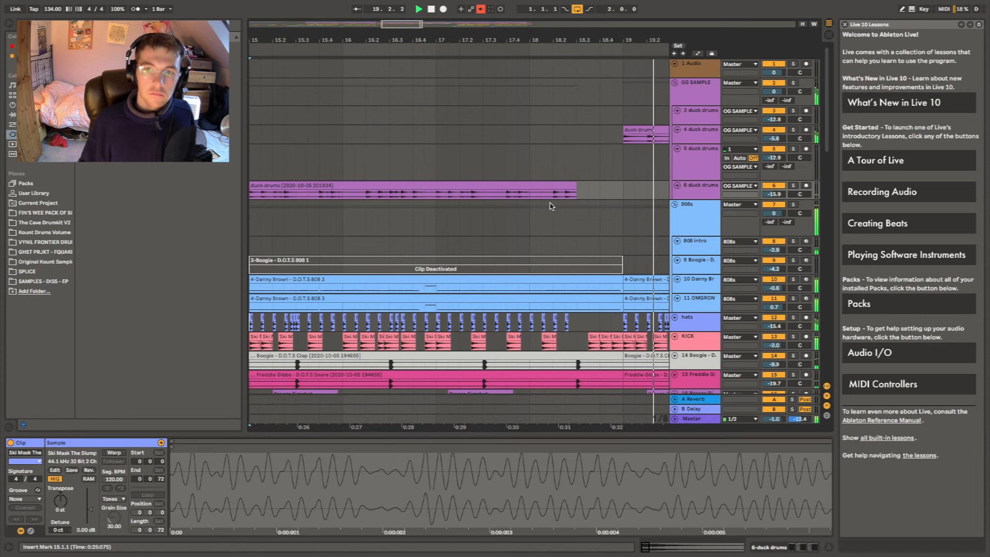
pyautogui.hscroll(4, 550, 206)
pyautogui.scroll(-10, 460, 243)
pyautogui.hscroll(-3, 462, 243)
pyautogui.scroll(3, 462, 243)
pyautogui.scroll(-8, 462, 243)
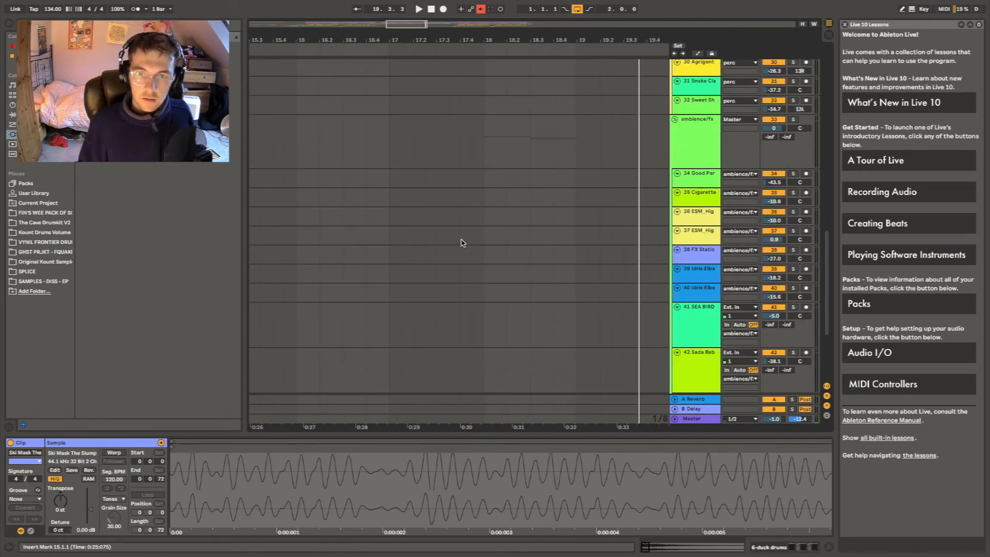
# Solo the KIMBRA vocal breath and Drums_OneShots birds tracks and play them from bar 18
pyautogui.scroll(-5, 461, 243)
pyautogui.click(398, 303)
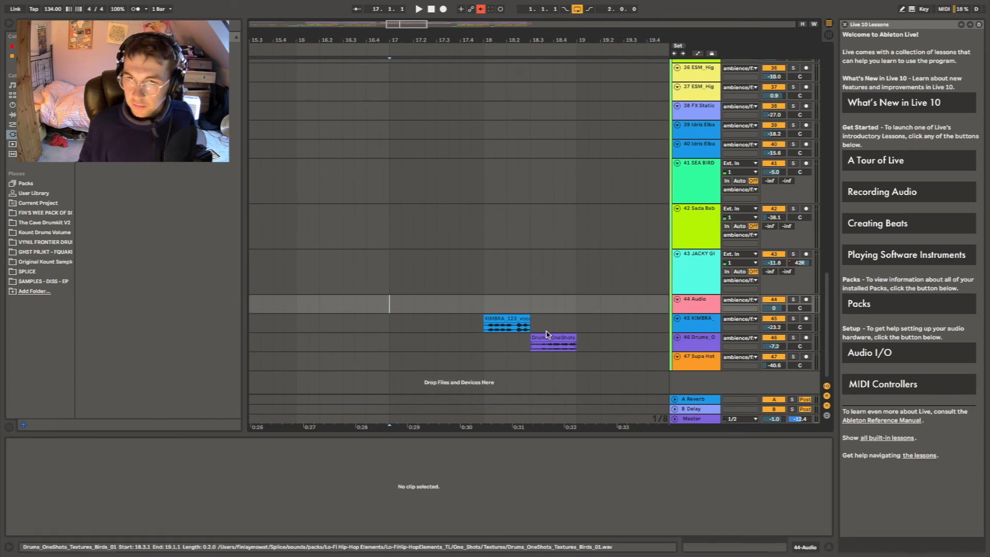
pyautogui.click(471, 323)
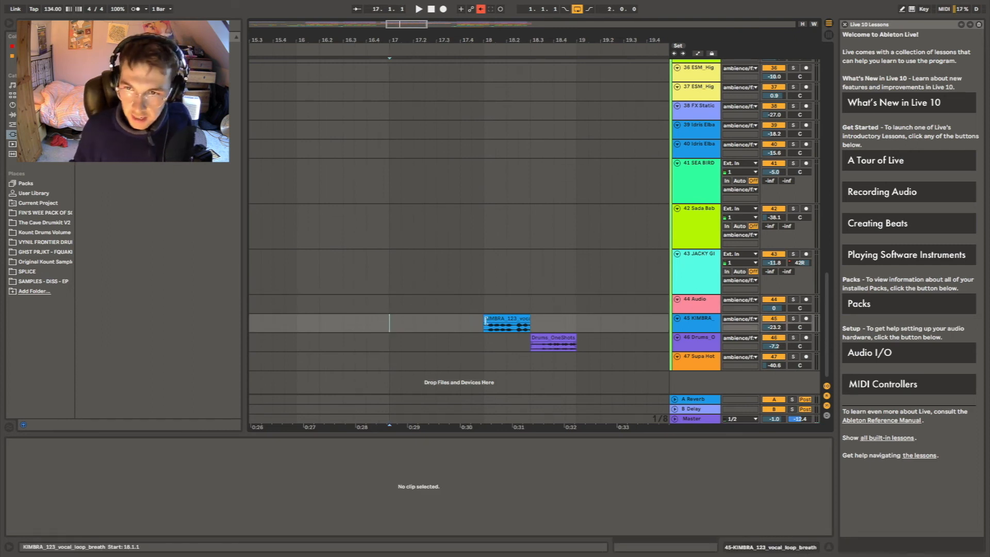
pyautogui.click(480, 330)
pyautogui.click(793, 319)
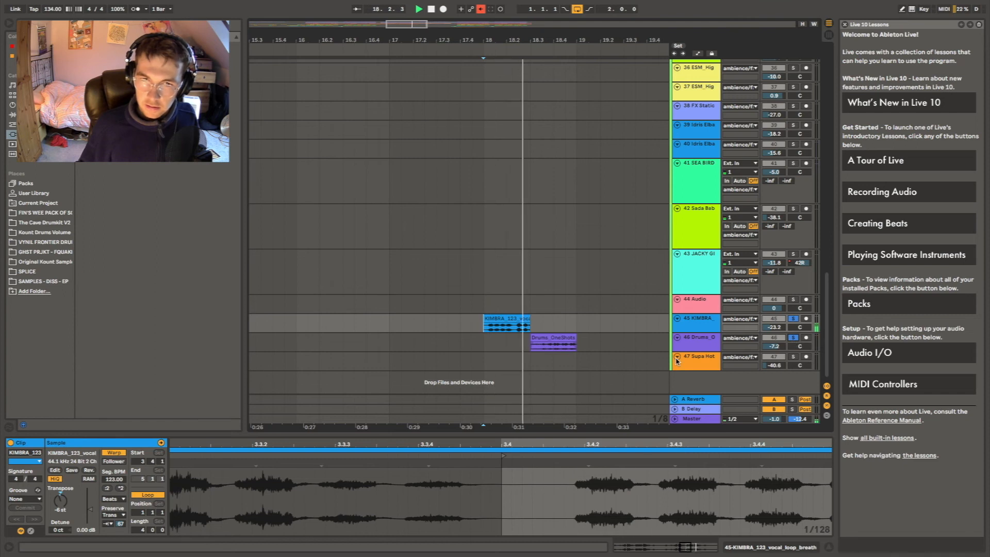
pyautogui.click(696, 338)
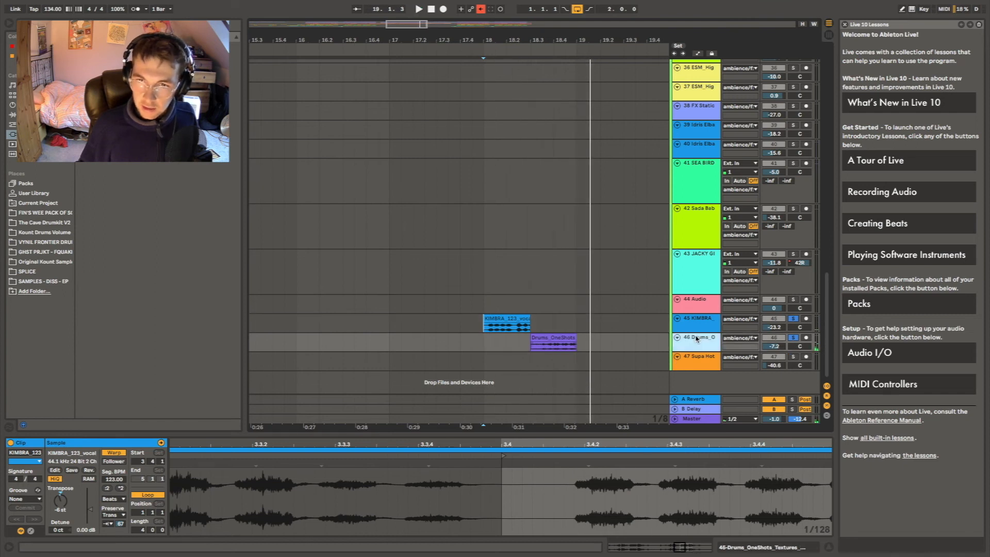
# Review the birds one-shot's clip settings, replay both fills on tracks 45 and 46 from bar 18, and clear their solos
pyautogui.click(555, 336)
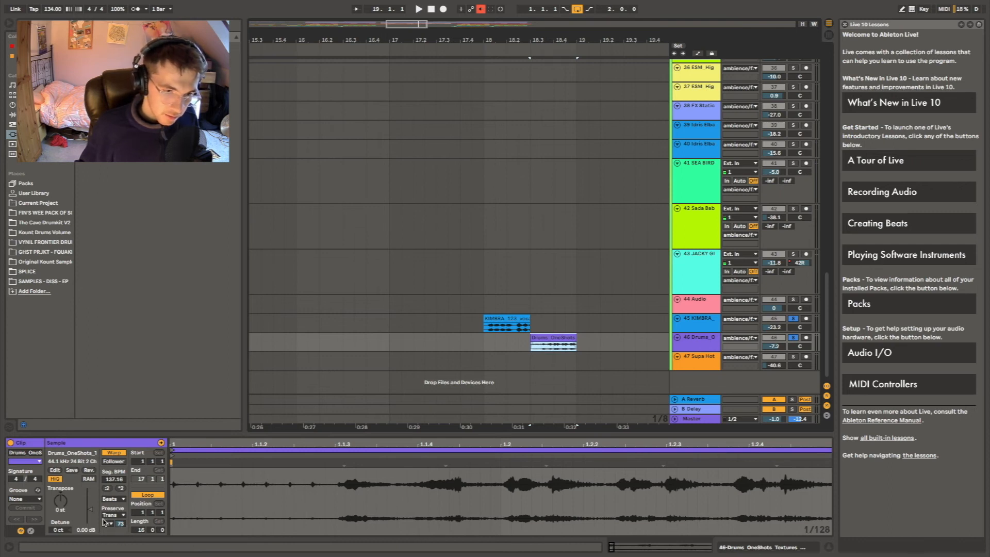
pyautogui.click(490, 331)
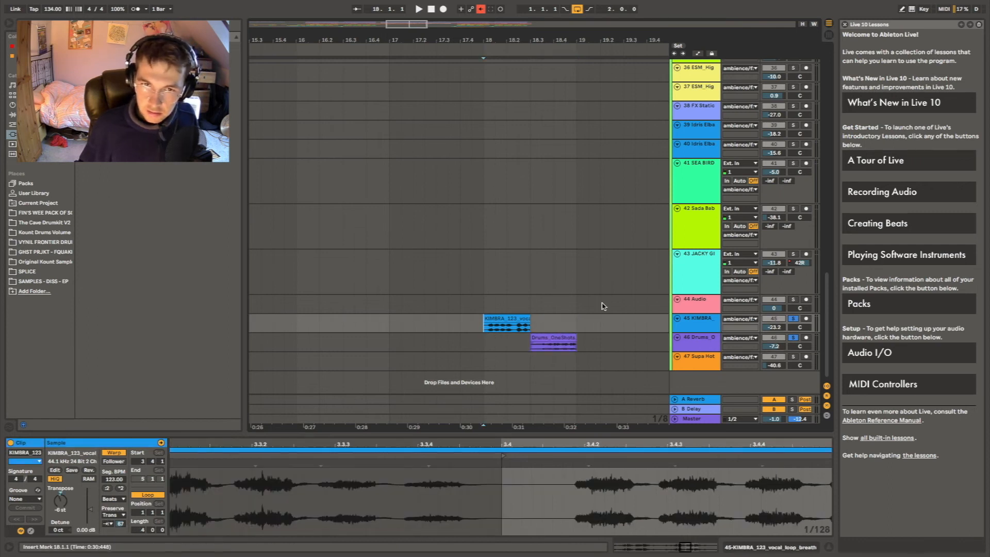
pyautogui.press('space')
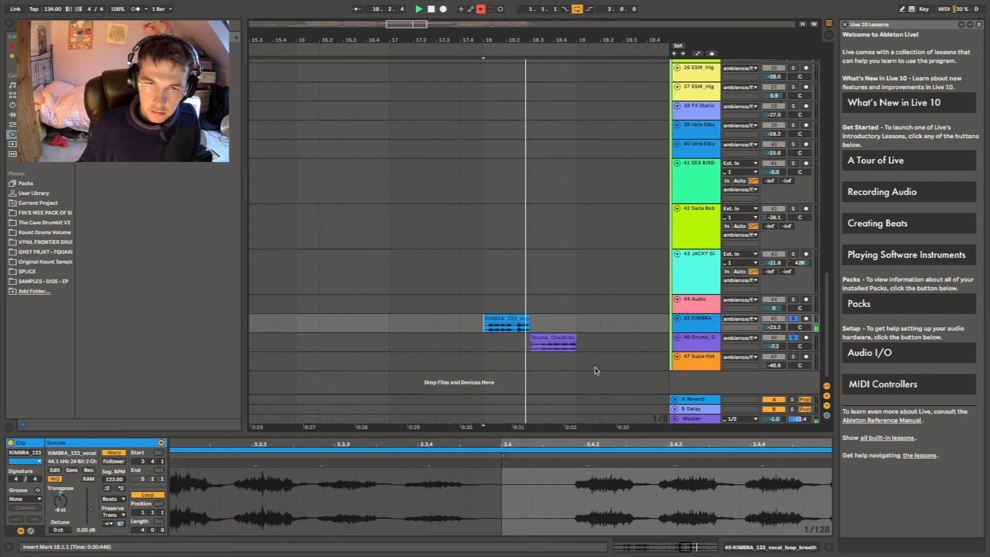
pyautogui.click(794, 319)
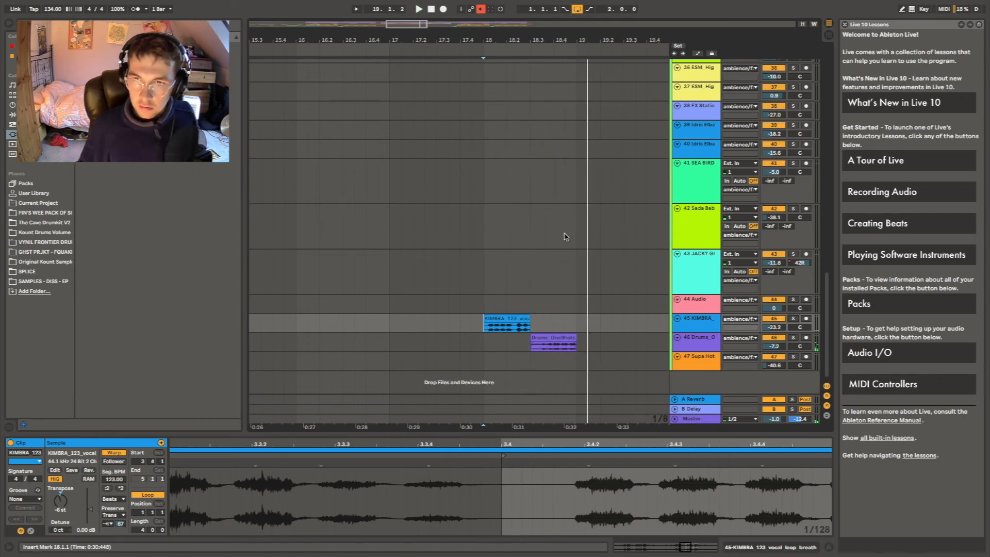
# Solo duck drums track 6, play its clip from bar 15, and clear the solo
pyautogui.scroll(1, 565, 237)
pyautogui.hscroll(-5, 565, 236)
pyautogui.scroll(18, 439, 268)
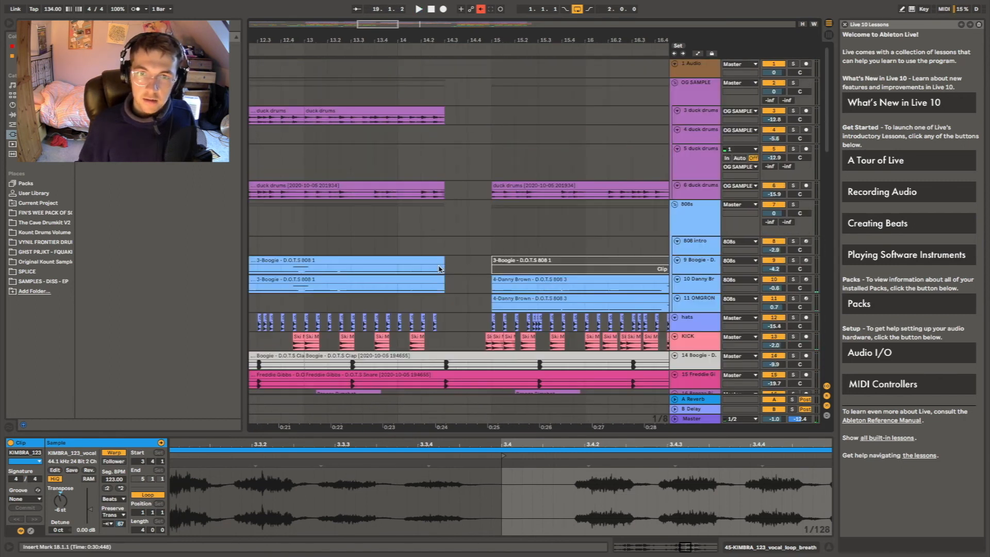
pyautogui.click(483, 211)
pyautogui.click(736, 189)
pyautogui.click(792, 185)
pyautogui.press('space')
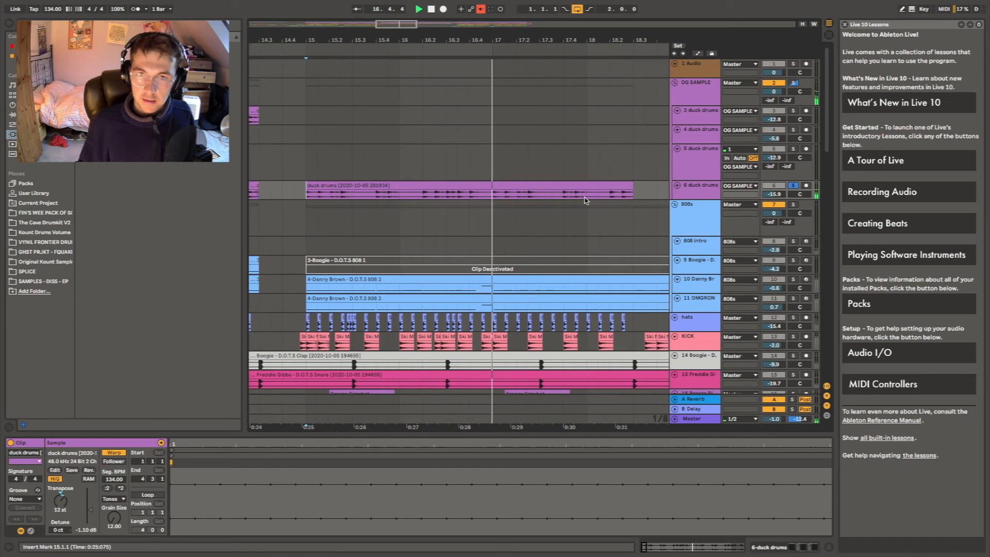
pyautogui.press('space')
pyautogui.click(793, 186)
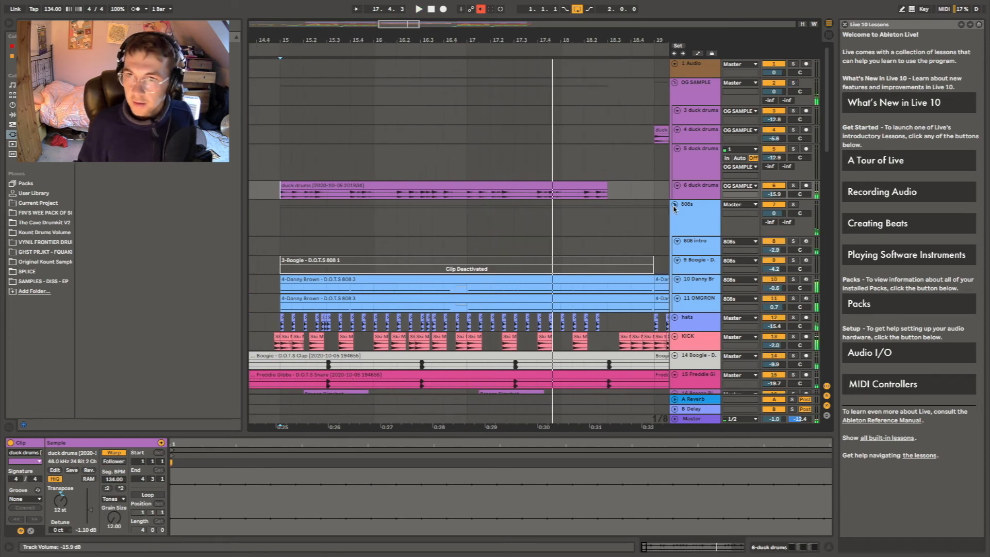
# Play the full arrangement from bar 15 up to the duck drums clip on track 4 at bar 19
pyautogui.click(288, 164)
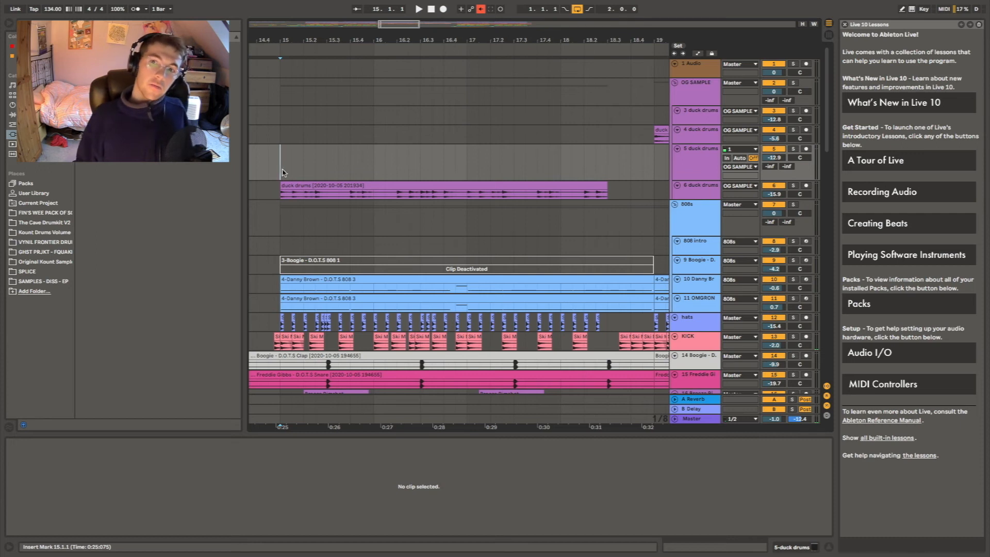
pyautogui.press('space')
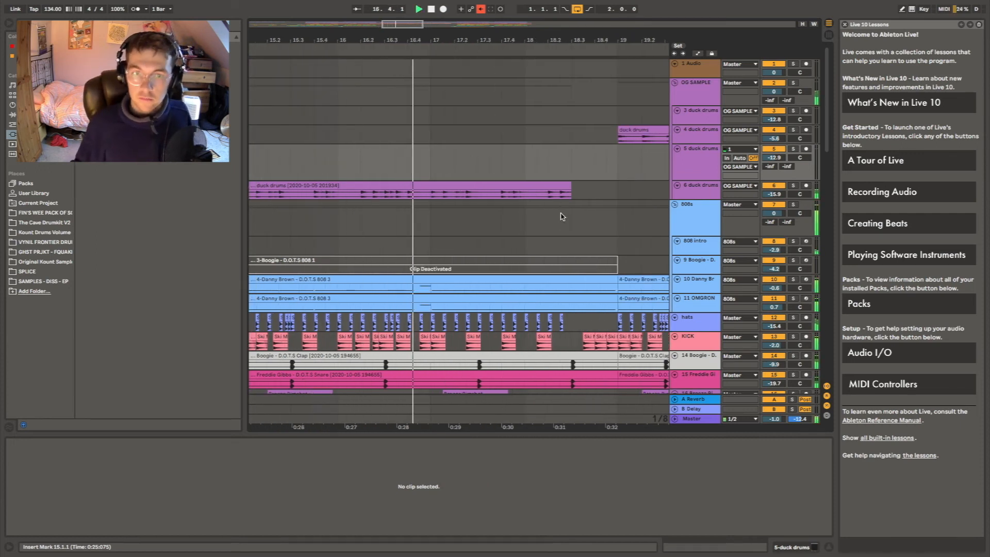
pyautogui.hscroll(3, 562, 217)
pyautogui.scroll(-1, 423, 229)
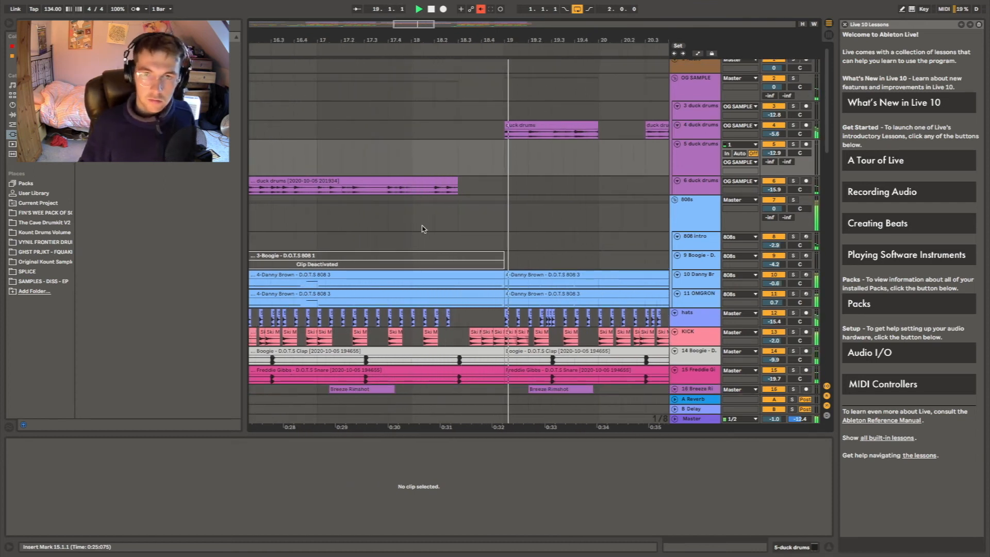
# Solo duck drums track 4 and listen to its clips between bars 19 and 22
pyautogui.click(794, 125)
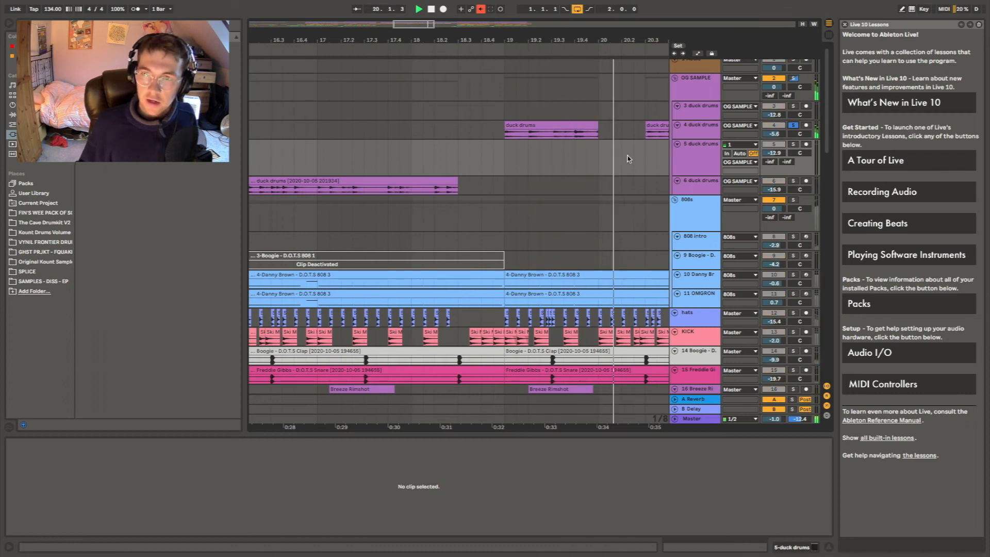
pyautogui.scroll(-2, 612, 150)
pyautogui.hscroll(-2, 608, 148)
pyautogui.scroll(2, 607, 148)
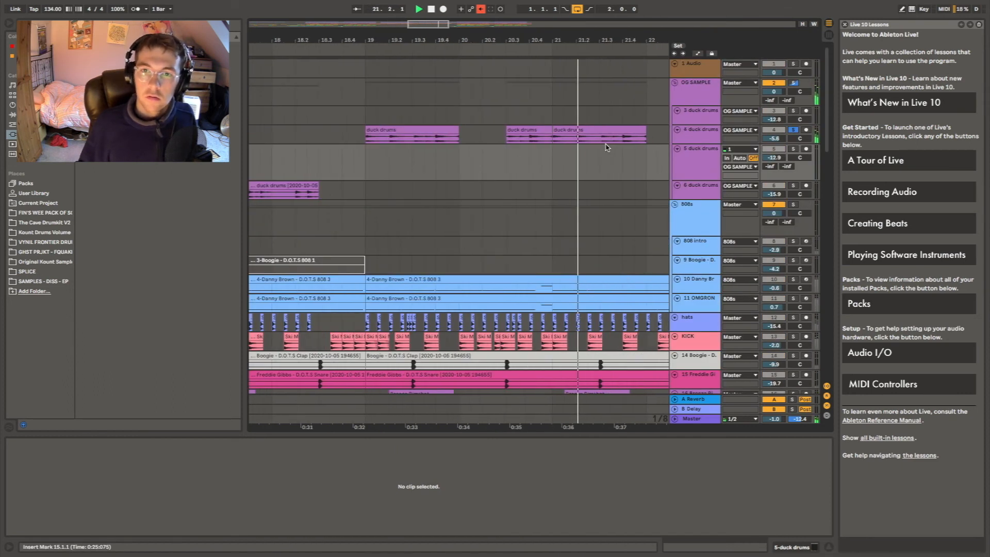
pyautogui.hscroll(4, 636, 139)
pyautogui.hscroll(-6, 547, 138)
# Replay duck drums track 4 from just before bar 19, review its clip settings, and clear the solo
pyautogui.click(426, 139)
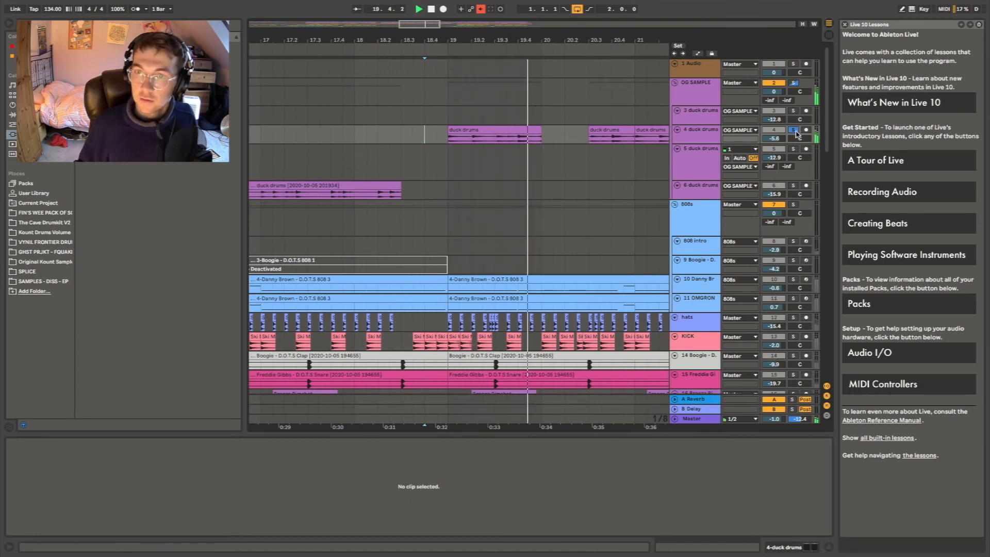
pyautogui.press('space')
pyautogui.click(446, 146)
pyautogui.click(444, 143)
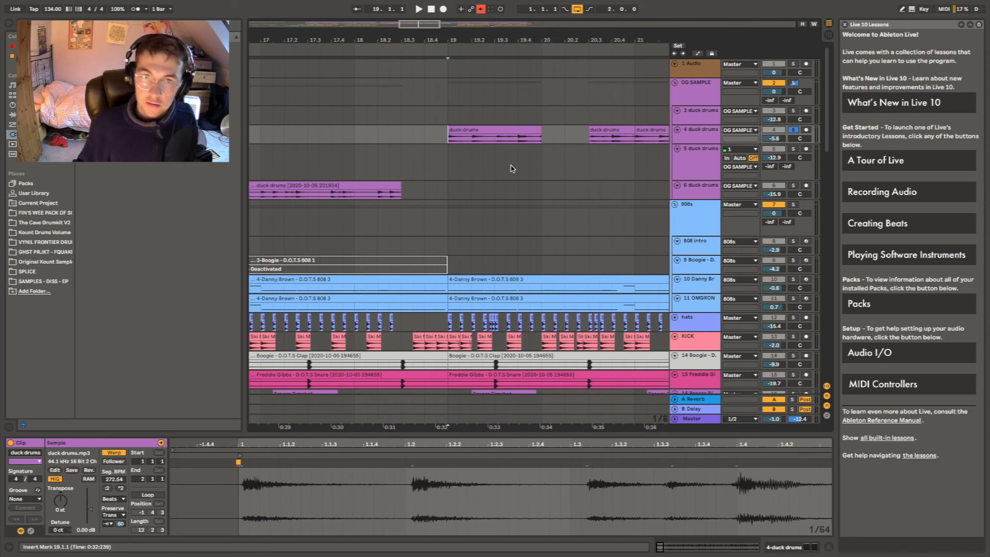
pyautogui.press('-')
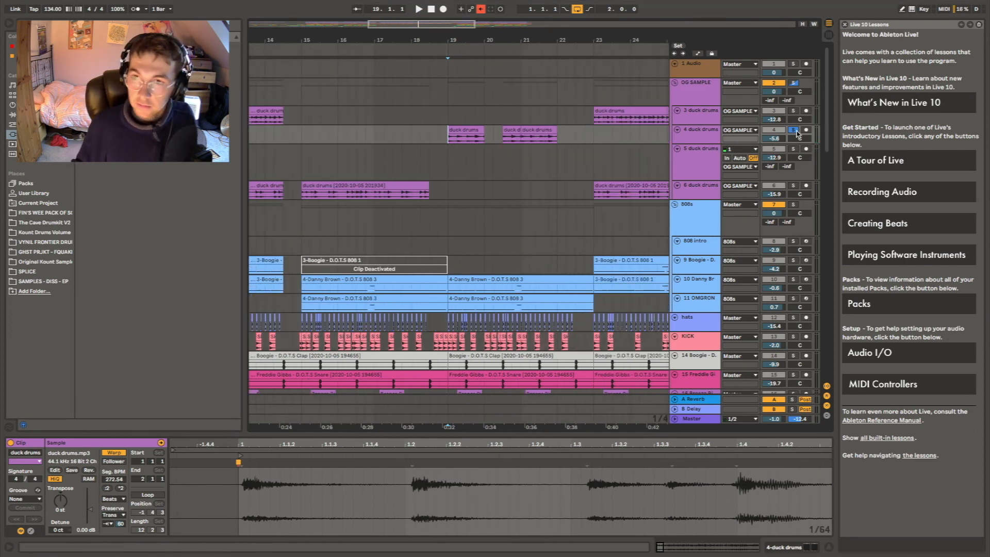
pyautogui.click(794, 131)
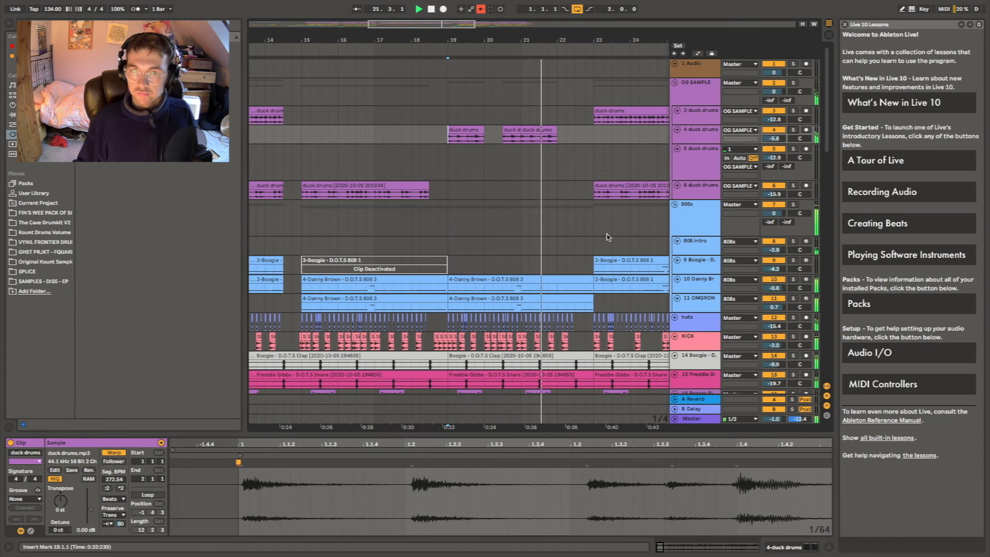
# Play the full arrangement from bar 19, reviewing the drum, perc and ambience/fx tracks
pyautogui.scroll(-5, 492, 317)
pyautogui.scroll(-10, 492, 317)
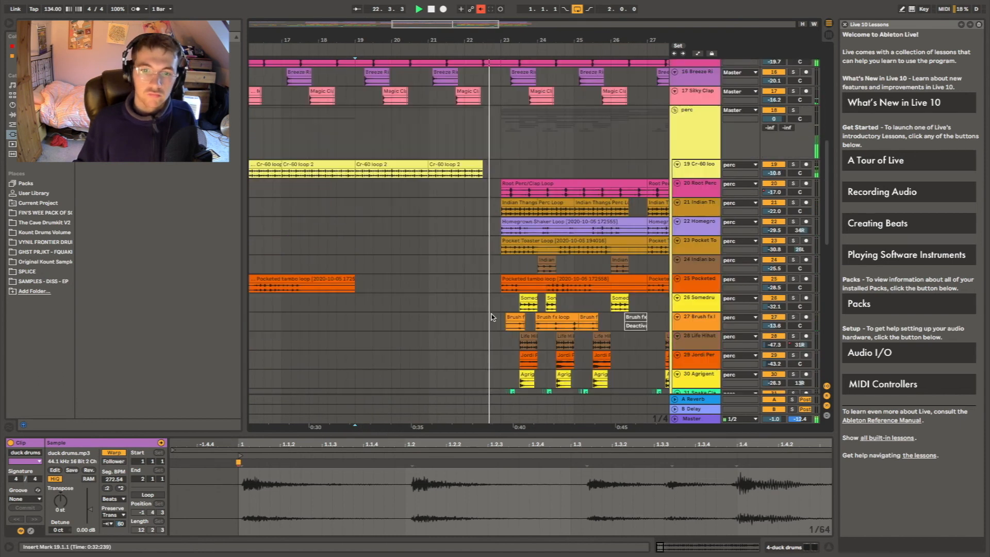
pyautogui.scroll(5, 511, 192)
pyautogui.scroll(-5, 510, 191)
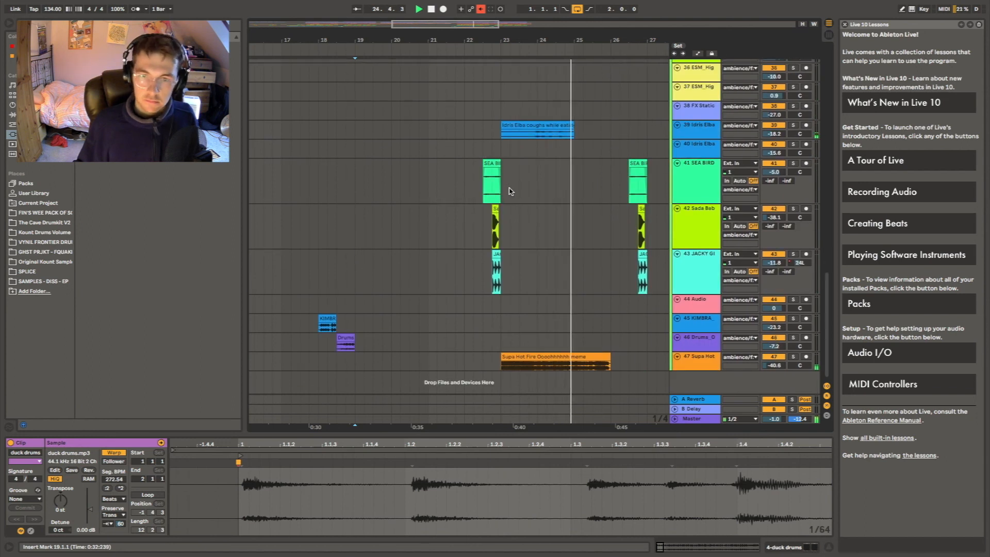
# Compare the SEA BIRD, track 42 and track 43 fills around bars 10 and 22, and cue playback at bar 22
pyautogui.hscroll(-10, 511, 232)
pyautogui.hscroll(10, 511, 270)
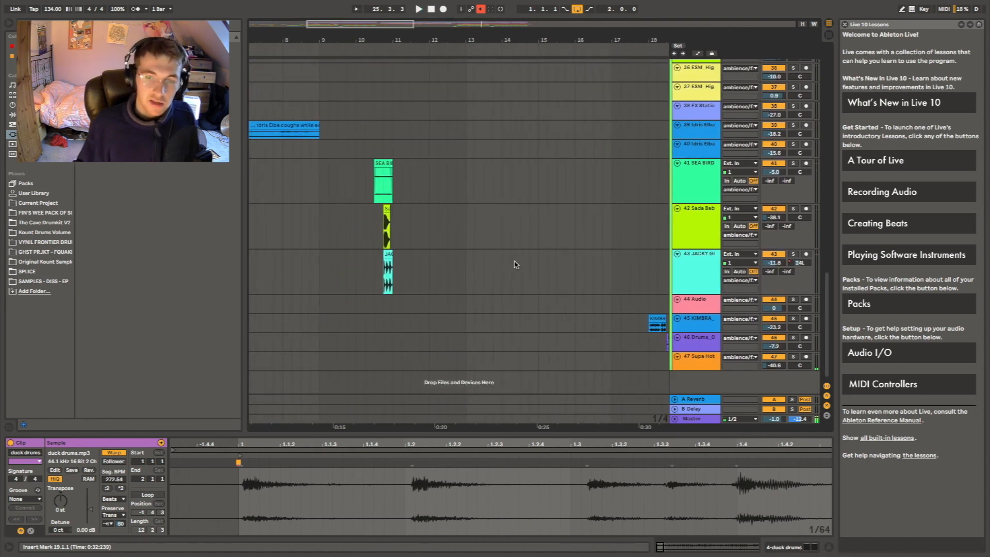
pyautogui.click(442, 305)
pyautogui.hscroll(7, 436, 215)
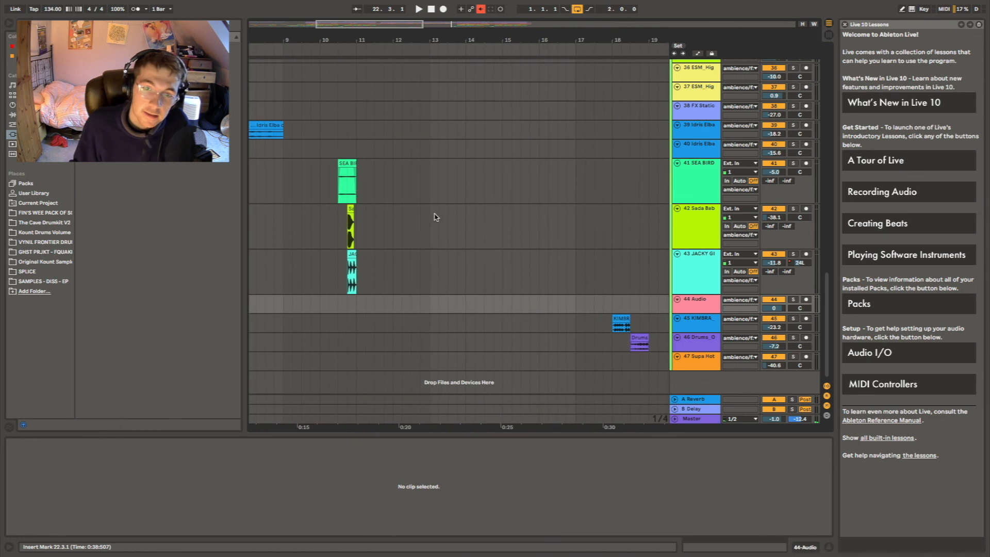
pyautogui.hscroll(-9, 533, 318)
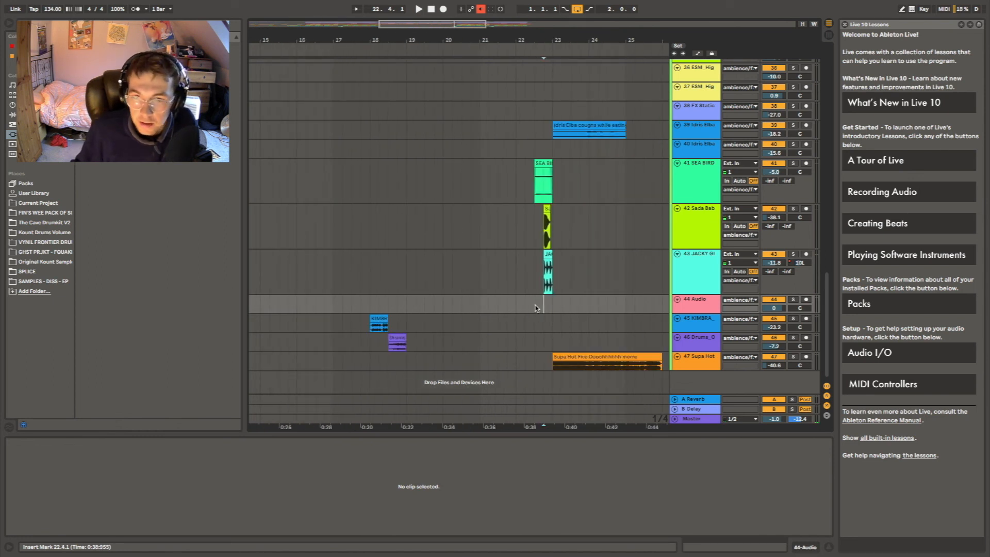
# Solo Supa Hot Fire track 47, review its clip settings, play it from bar 23, and clear the solo
pyautogui.click(552, 355)
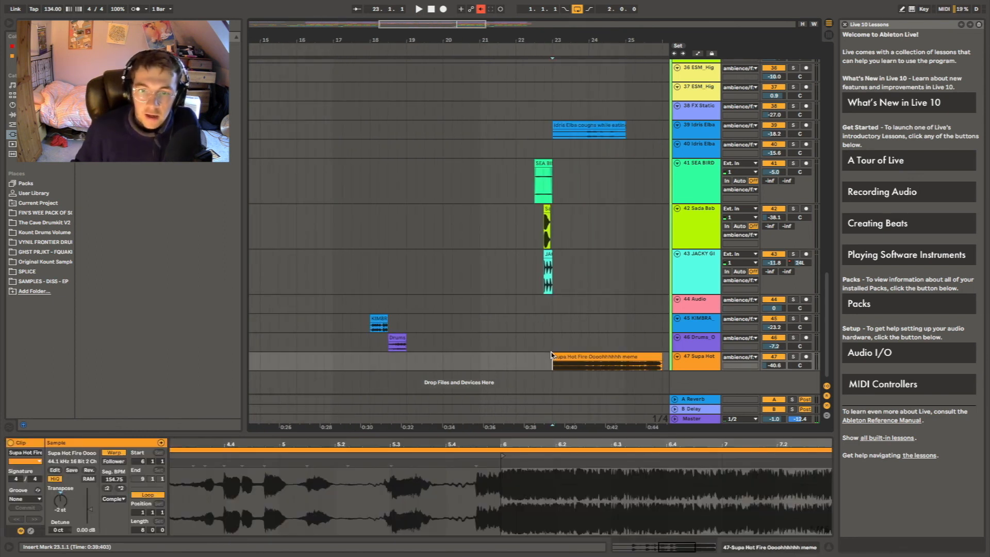
pyautogui.click(793, 357)
pyautogui.moveTo(773, 364); pyautogui.dragTo(773, 339)
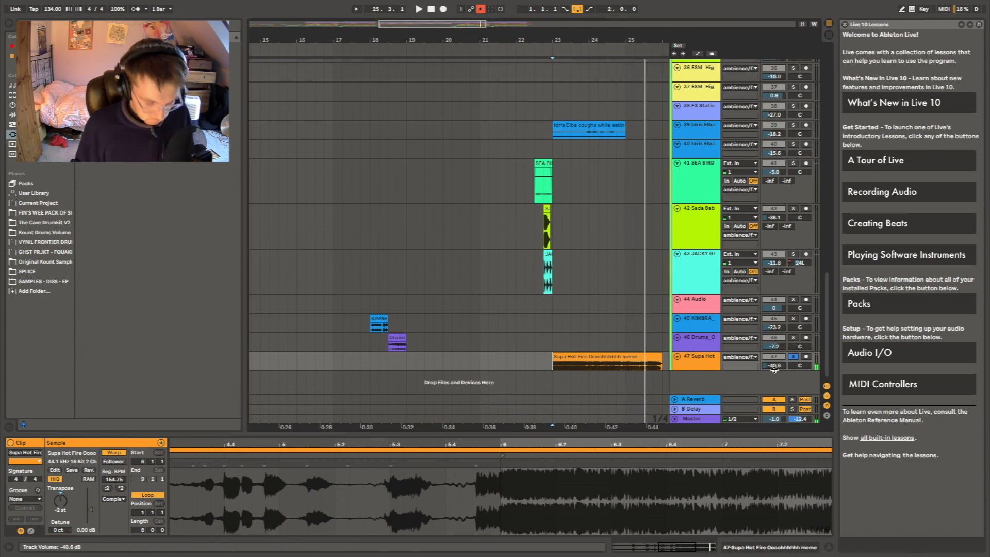
pyautogui.click(534, 363)
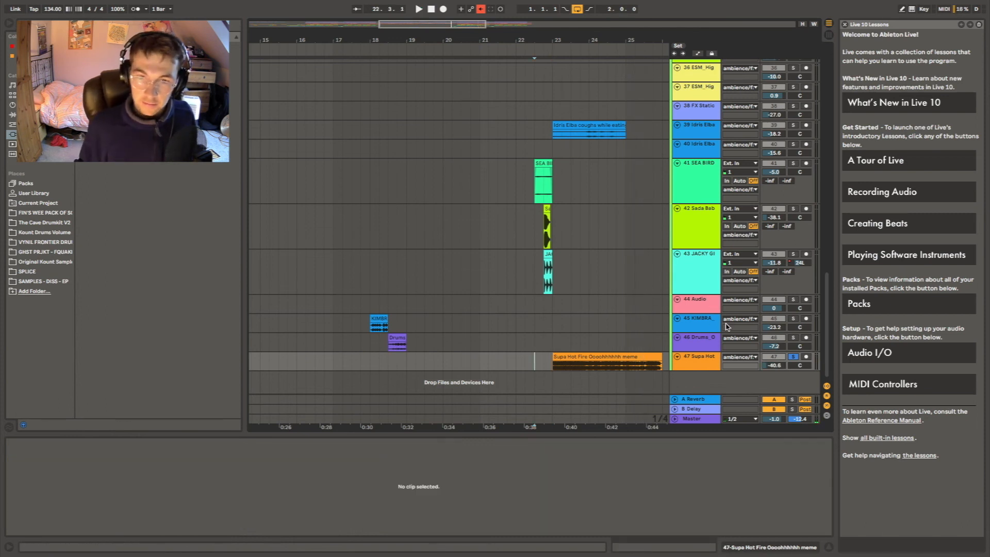
pyautogui.click(793, 357)
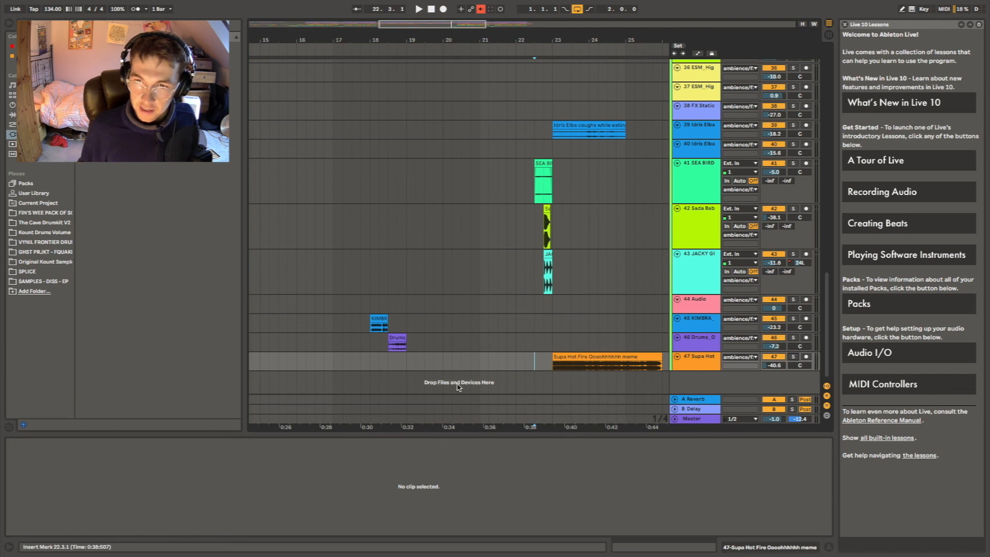
# Play the full arrangement from bar 21, reviewing the ambience/fx clips and the fills before bars 23 and 27
pyautogui.click(527, 303)
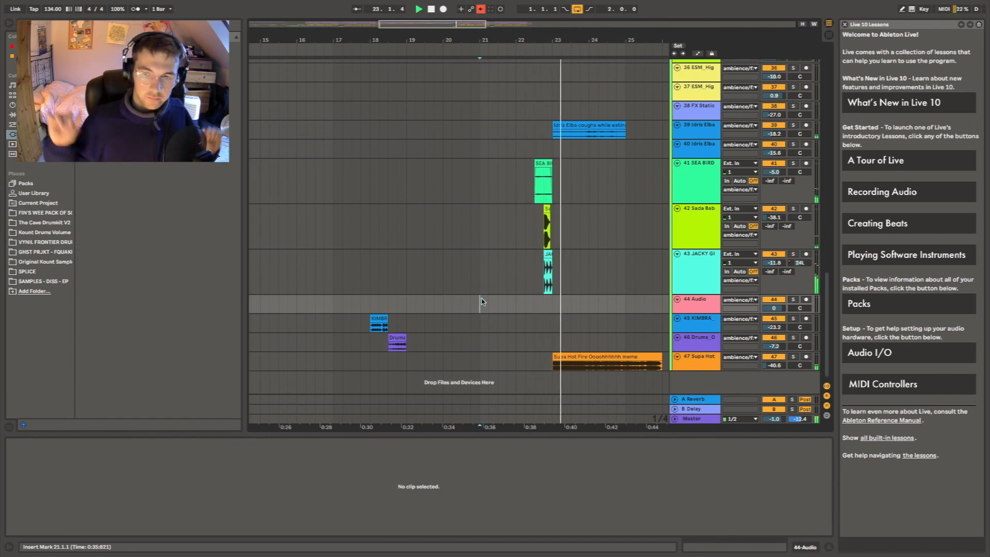
pyautogui.press('-')
pyautogui.scroll(4, 575, 315)
pyautogui.hscroll(3, 576, 315)
pyautogui.scroll(1, 576, 315)
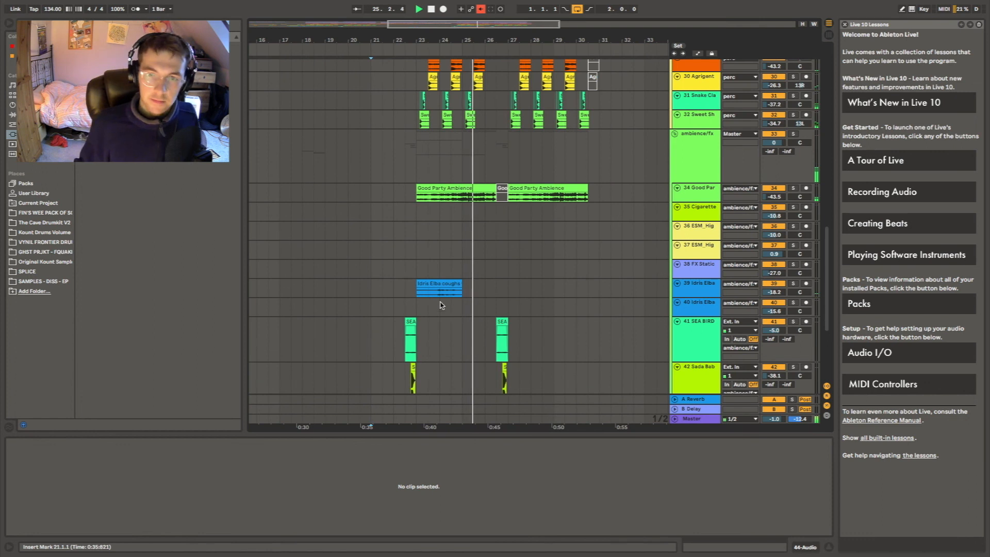
pyautogui.scroll(-1, 502, 330)
pyautogui.hscroll(2, 502, 330)
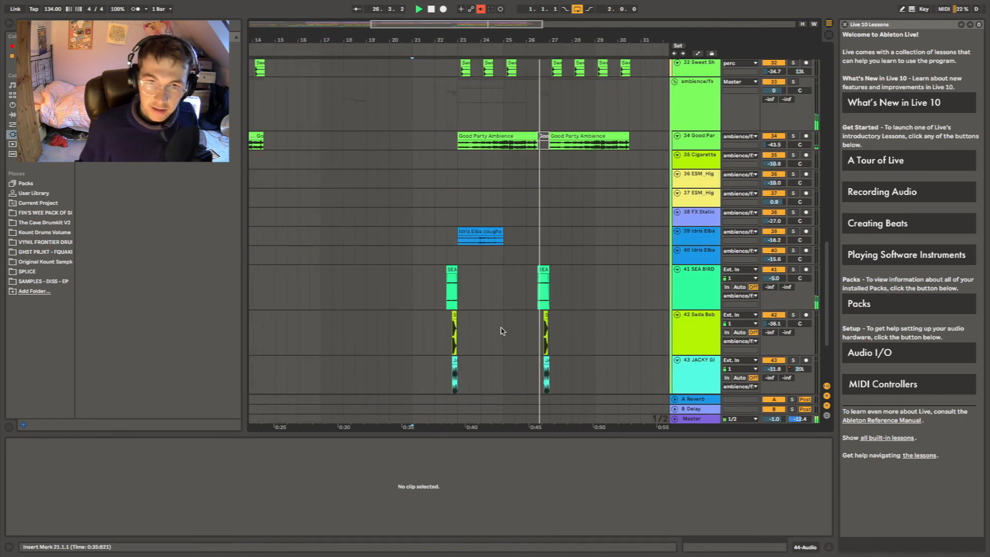
# Keep the arrangement playing through bar 31 while reviewing the drum and percussion tracks
pyautogui.scroll(4, 502, 330)
pyautogui.scroll(3, 503, 330)
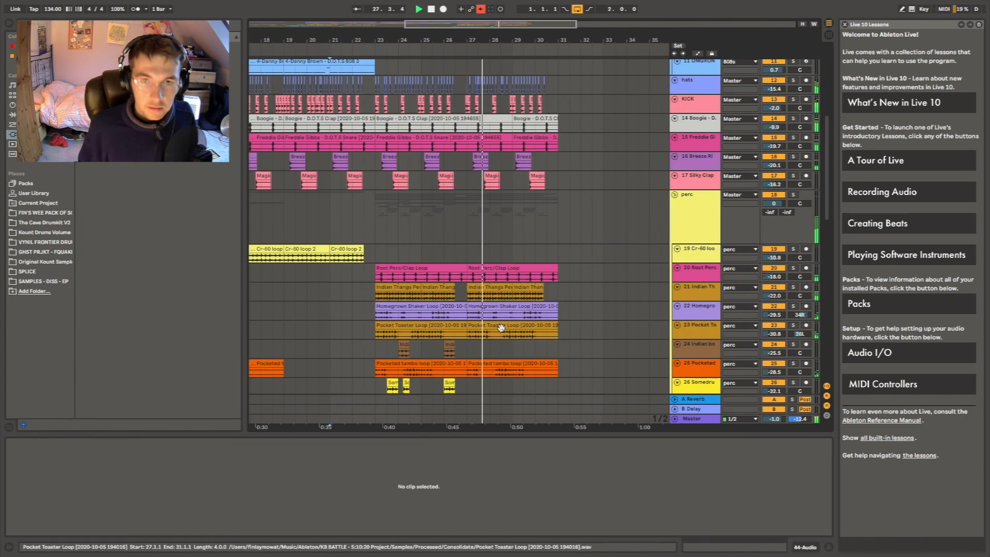
pyautogui.hscroll(-5, 502, 330)
pyautogui.hscroll(4, 503, 330)
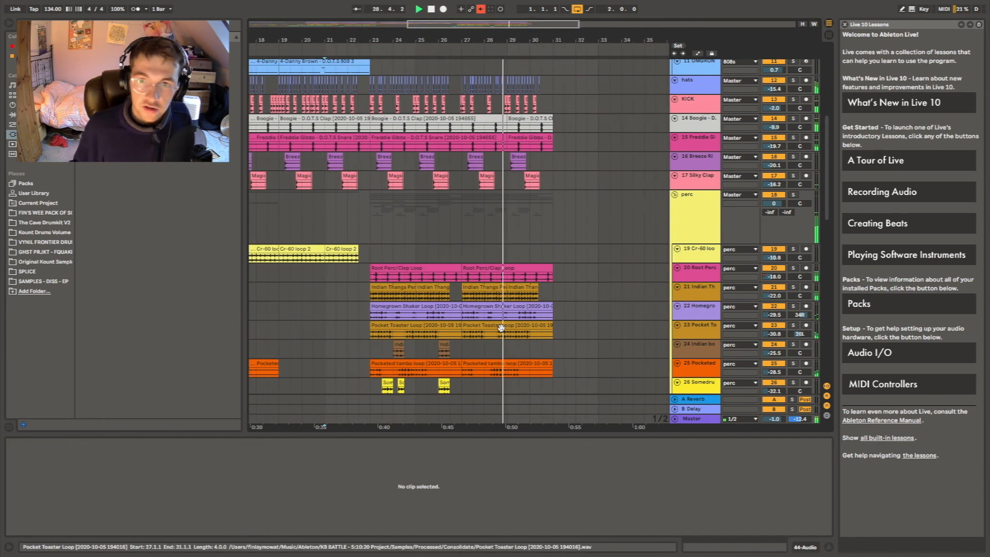
pyautogui.scroll(-3, 503, 330)
pyautogui.hscroll(2, 502, 328)
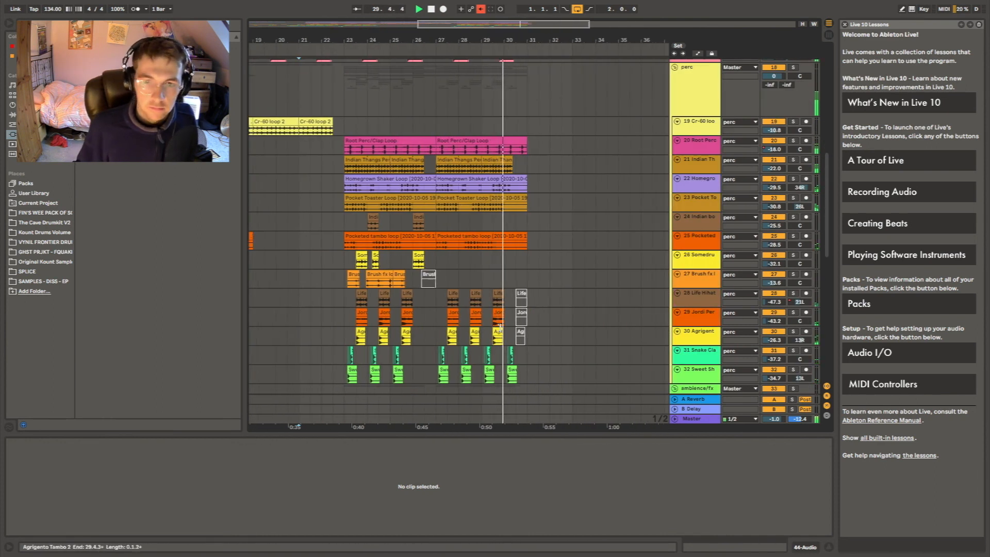
pyautogui.hscroll(-1, 501, 328)
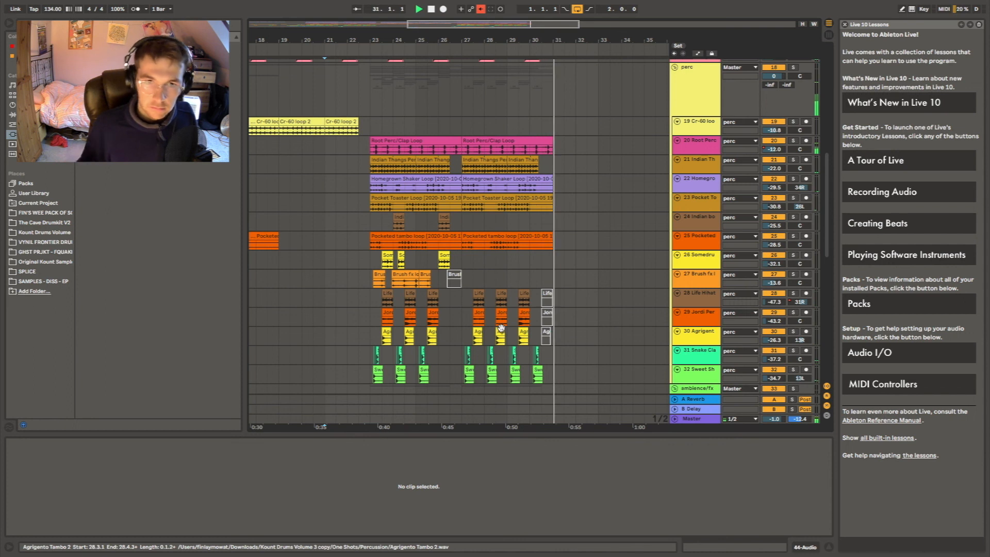
pyautogui.hscroll(-5, 360, 201)
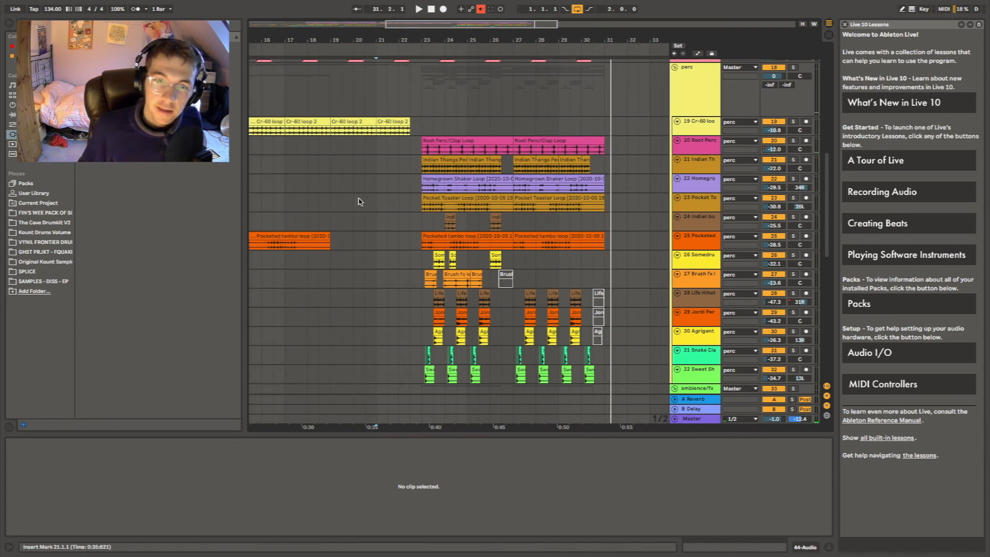
# Select the Root Perc/Clap and Indian Thangs loops at bar 23 and play the arrangement from there through bar 31, reviewing the perc, drum and 808 tracks
pyautogui.click(549, 141)
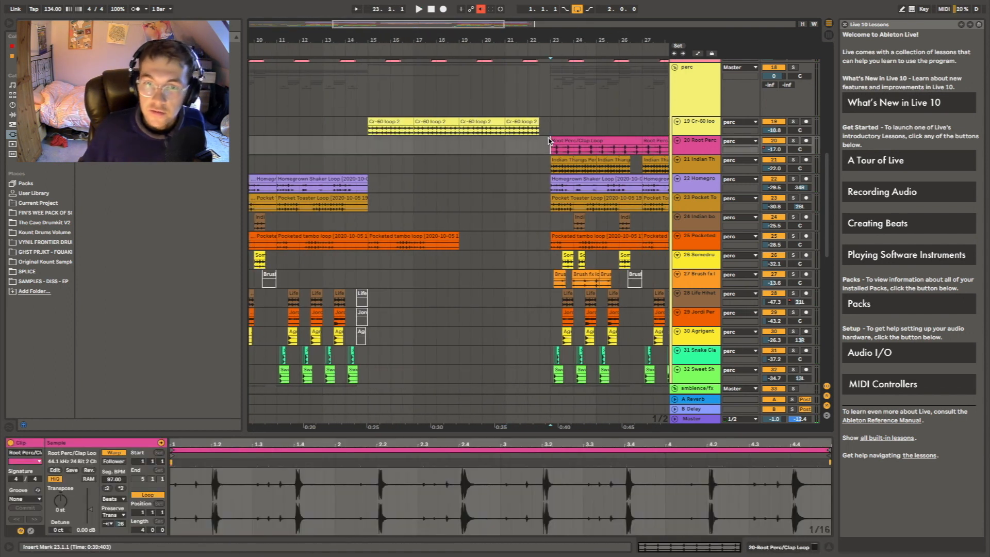
pyautogui.keyDown('shift'); pyautogui.click(741, 168); pyautogui.keyUp('shift')
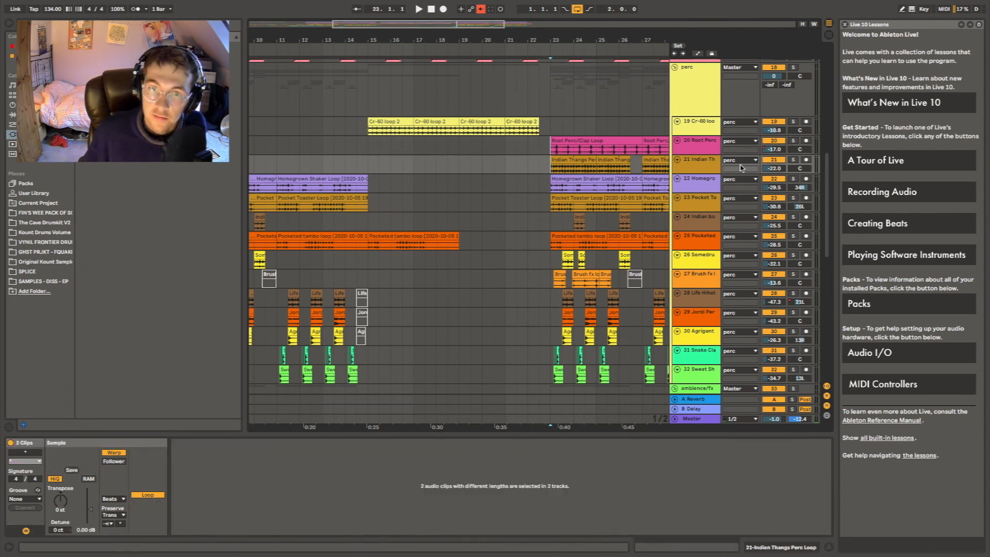
pyautogui.click(794, 161)
pyautogui.press('space')
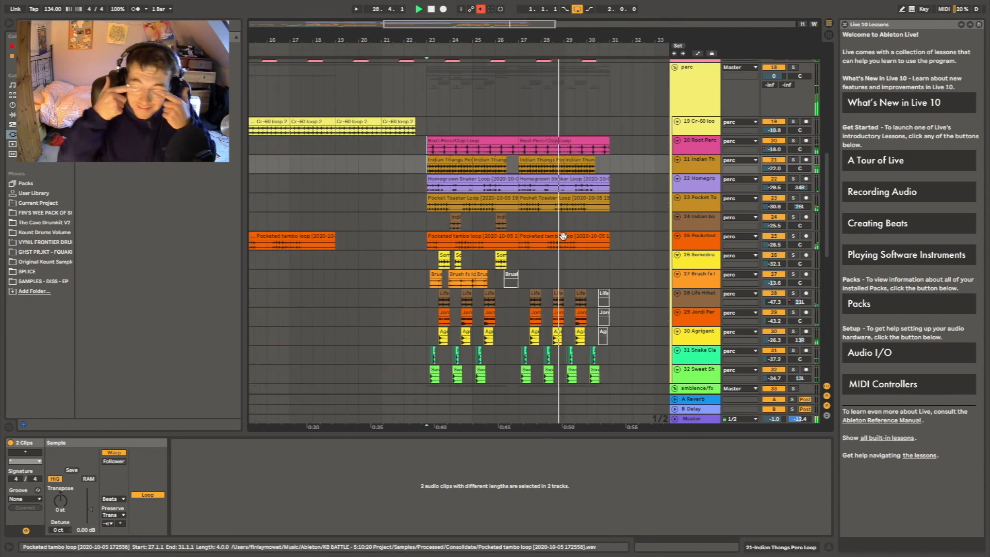
pyautogui.scroll(1, 587, 255)
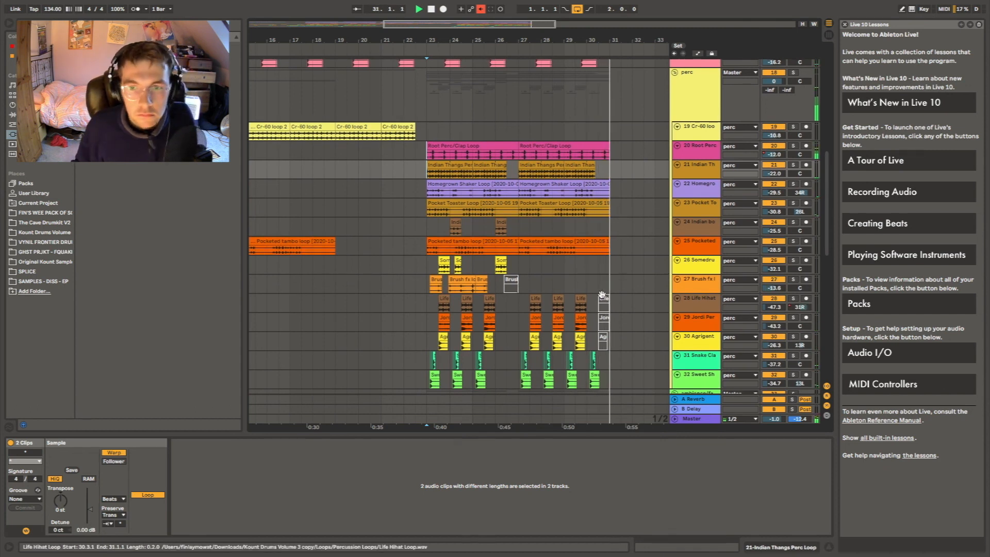
pyautogui.scroll(5, 613, 299)
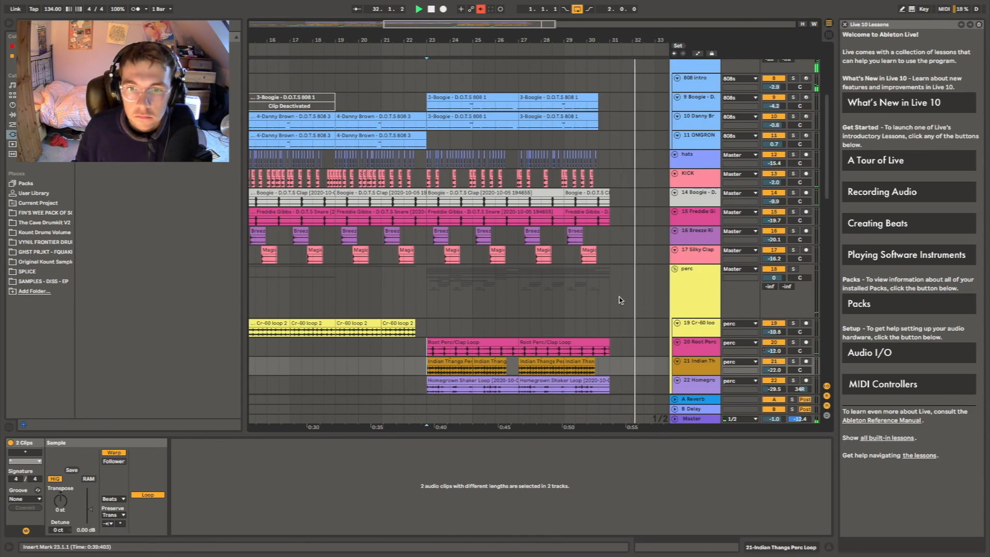